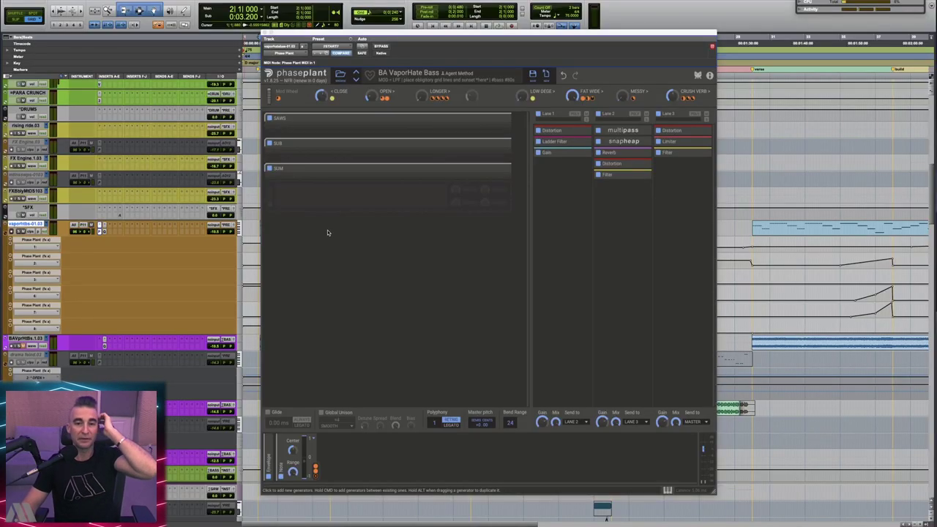
Play the BA VaporHate Bass preset and turn up its FAT WIDE macro.
{"action": "left_click_drag", "start_coordinate": [390, 31], "coordinate": [377, 39]}
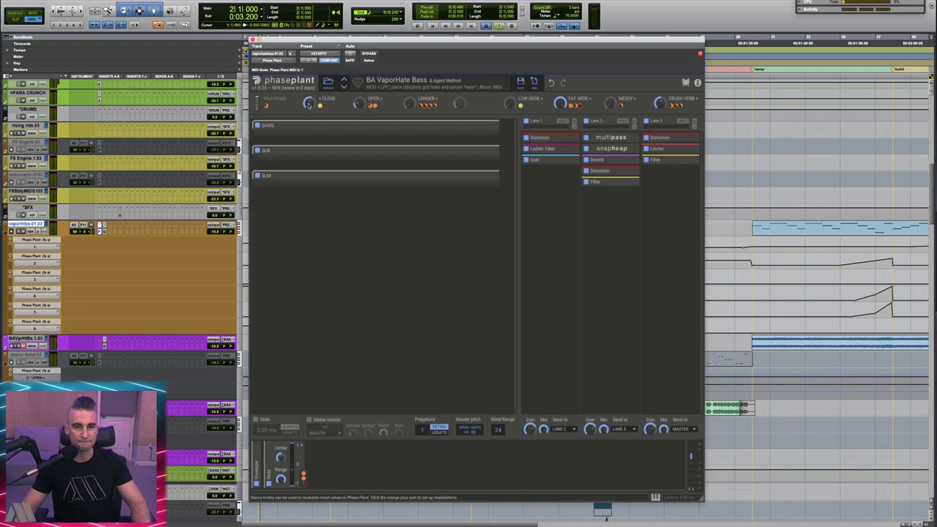
{"action": "key", "text": "space"}
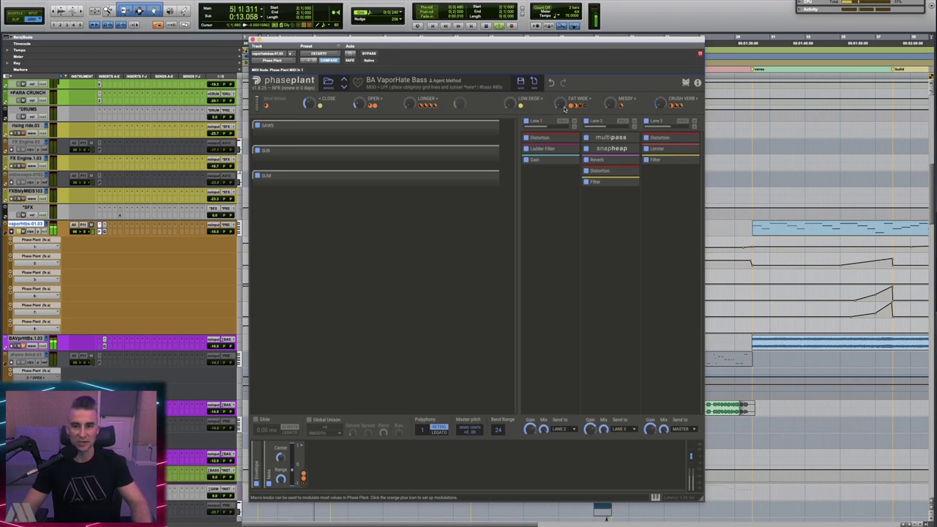
{"action": "left_click_drag", "start_coordinate": [563, 107], "coordinate": [563, 101]}
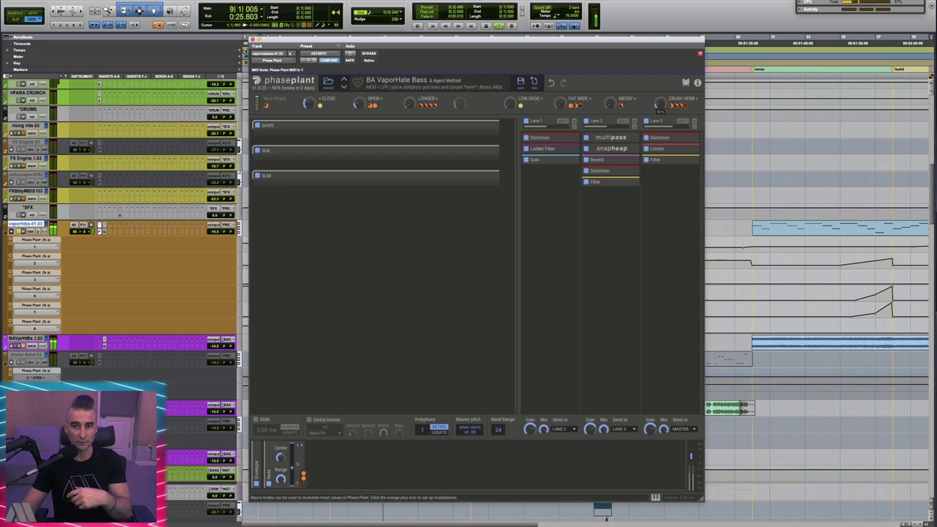
Open the Phase Plant insert on the drama fiend track to show BA Drama Fiend.
{"action": "key", "text": "ctrl+alt+super+w"}
{"action": "scroll", "coordinate": [469, 293], "scroll_direction": "right", "scroll_amount": 5}
{"action": "scroll", "coordinate": [469, 293], "scroll_direction": "down", "scroll_amount": 3}
{"action": "left_click", "coordinate": [82, 219]}
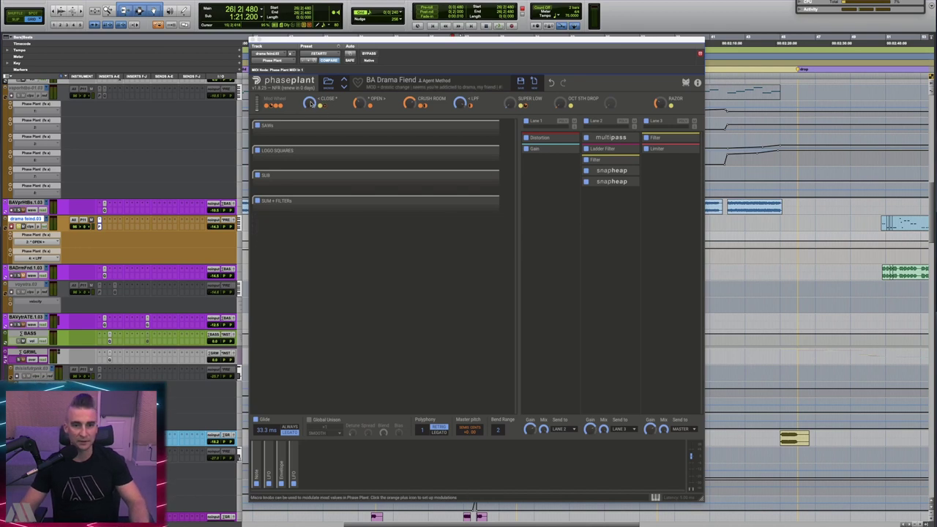
Adjust BA Drama Fiend's CLOSE, OPEN and SUPER LOW macros, then stop playback.
{"action": "left_click", "coordinate": [311, 103]}
{"action": "left_click_drag", "start_coordinate": [311, 103], "coordinate": [310, 114]}
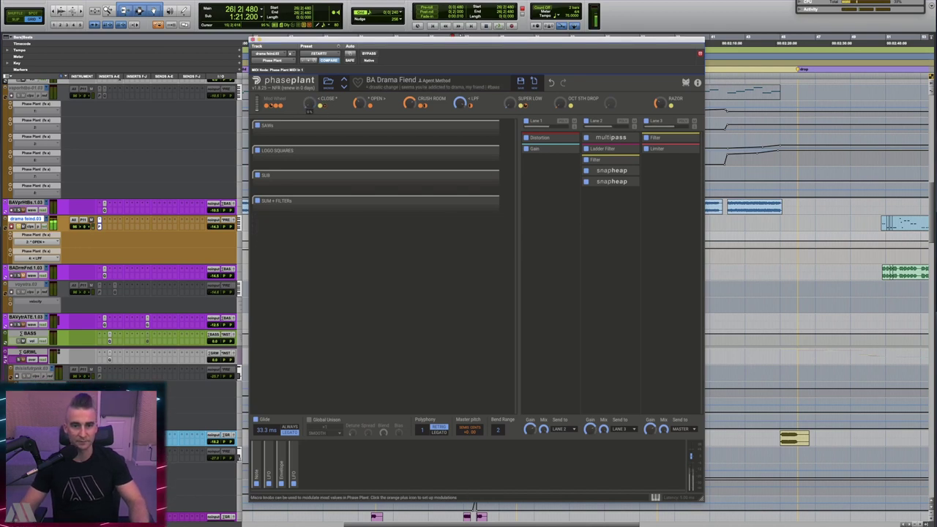
{"action": "left_click", "coordinate": [360, 104]}
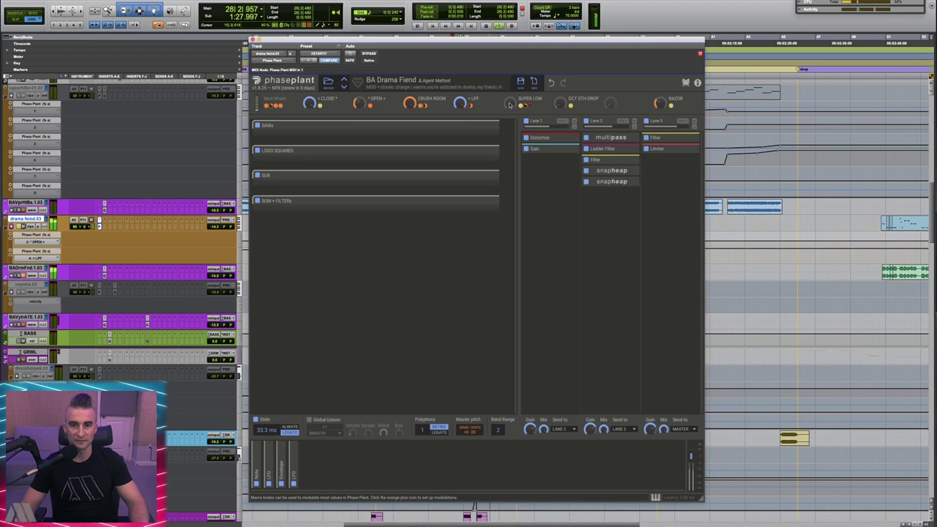
{"action": "left_click_drag", "start_coordinate": [510, 103], "coordinate": [510, 93]}
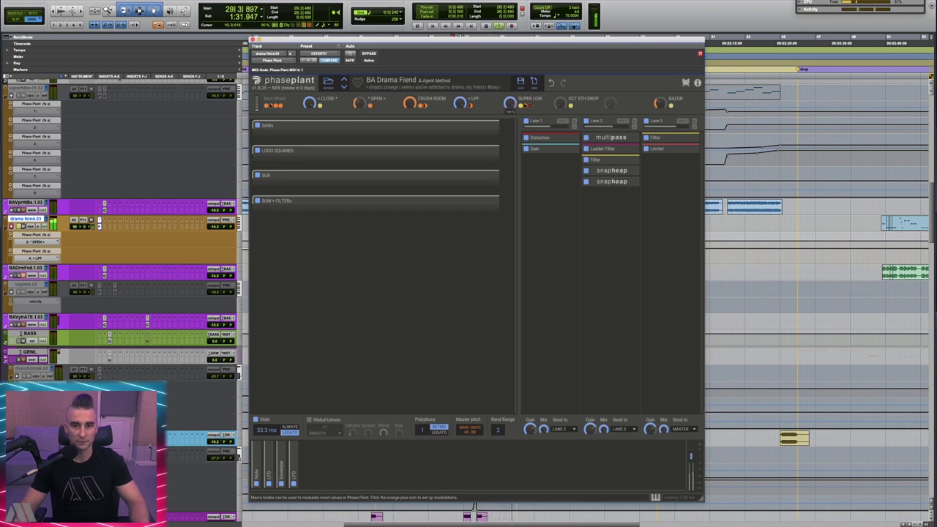
{"action": "key", "text": "space"}
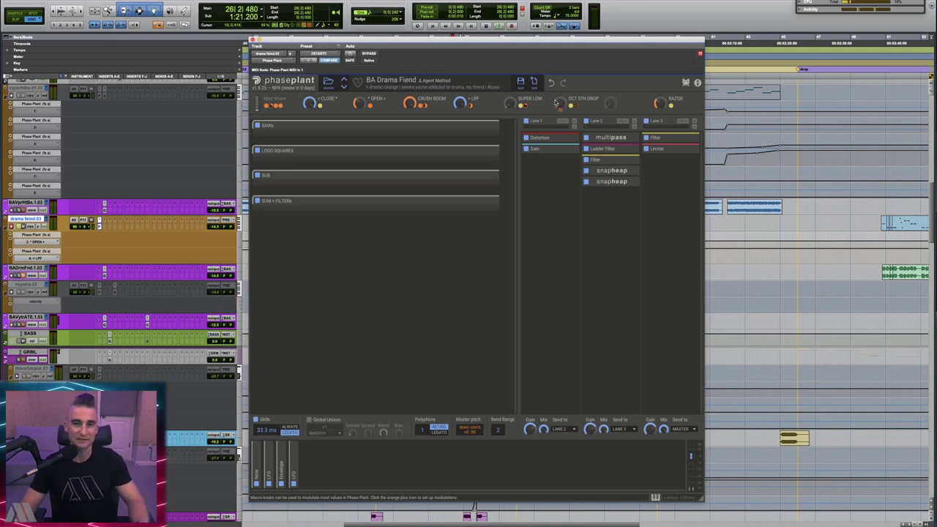
Turn up the OCT 5TH DROP macro and play the section through.
{"action": "left_click_drag", "start_coordinate": [561, 106], "coordinate": [561, 100]}
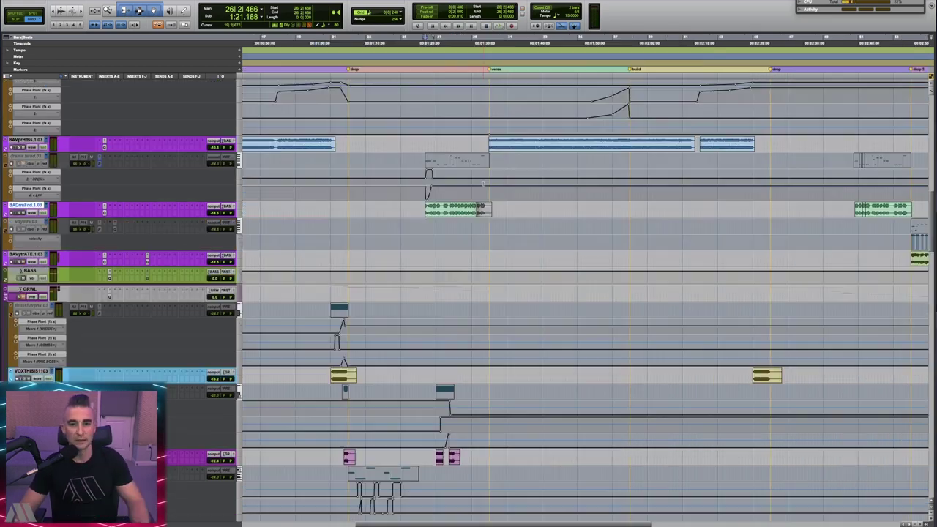
{"action": "key", "text": "space"}
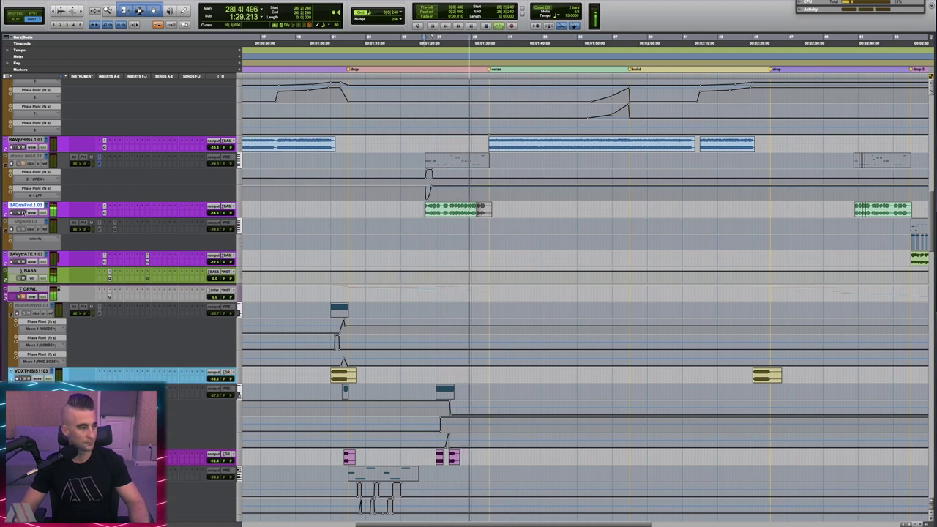
{"action": "key", "text": "space"}
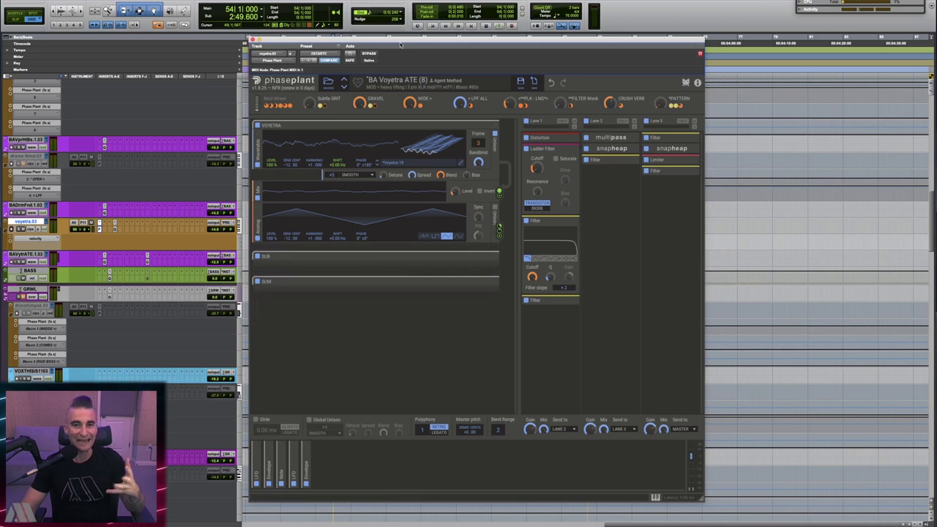
While playing, set PLK-LNG to 13 %, FILTER Work to 68 %, raise Subtle GRIT, and zero GRAVEL.
{"action": "left_click_drag", "start_coordinate": [401, 42], "coordinate": [429, 48]}
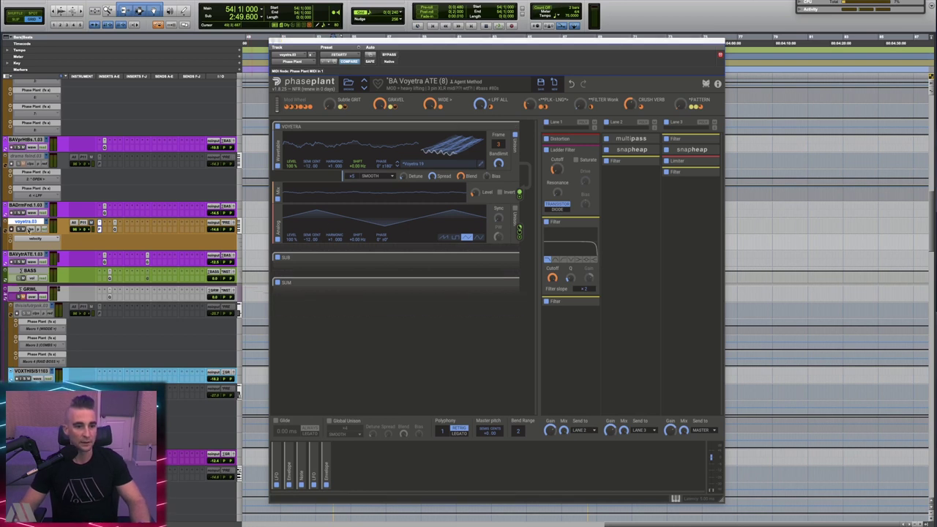
{"action": "key", "text": "space"}
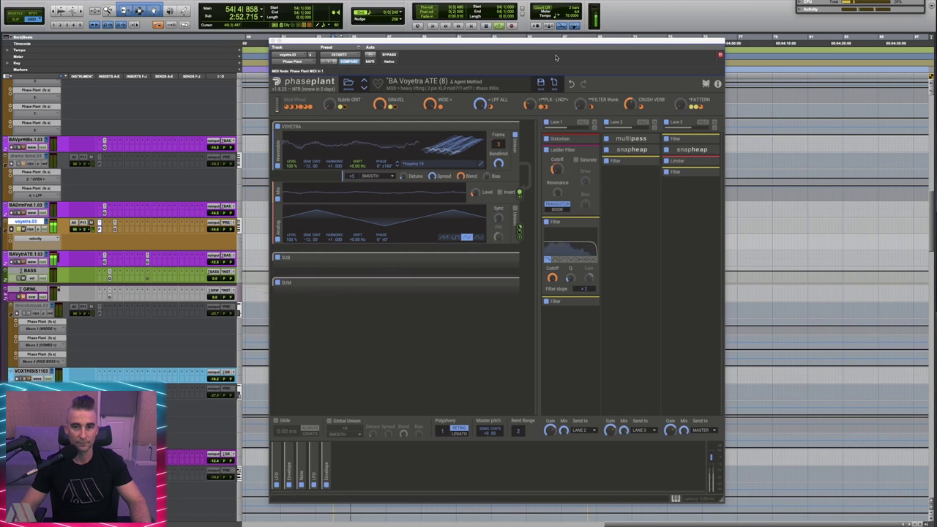
{"action": "left_click_drag", "start_coordinate": [553, 43], "coordinate": [603, 387]}
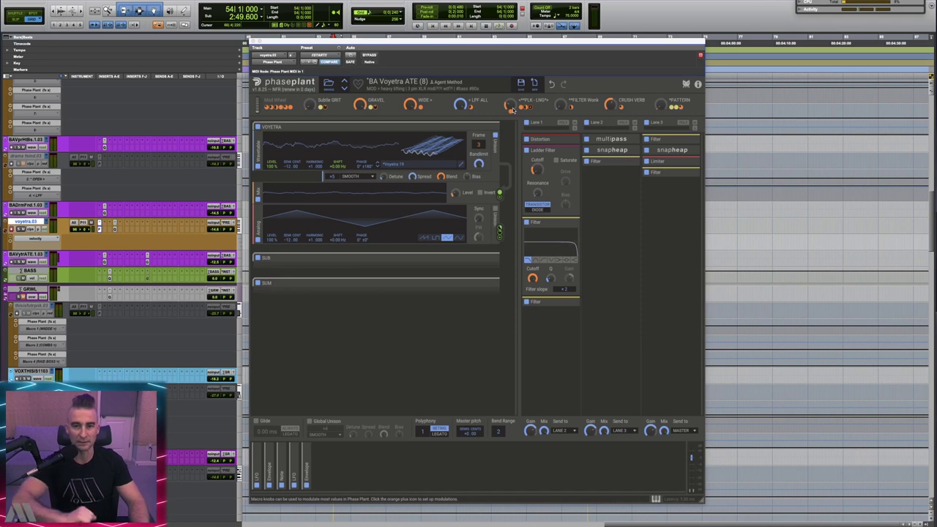
{"action": "left_click_drag", "start_coordinate": [512, 109], "coordinate": [512, 123]}
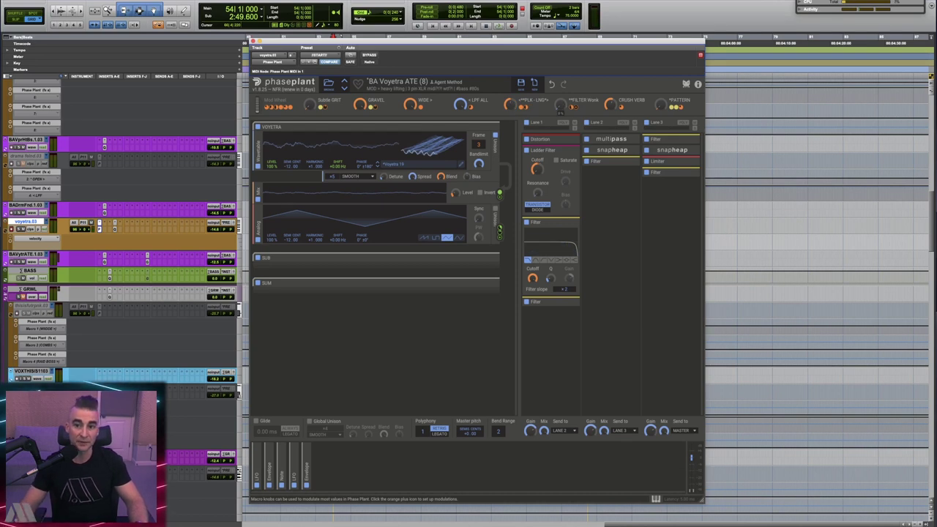
{"action": "left_click_drag", "start_coordinate": [560, 112], "coordinate": [560, 94]}
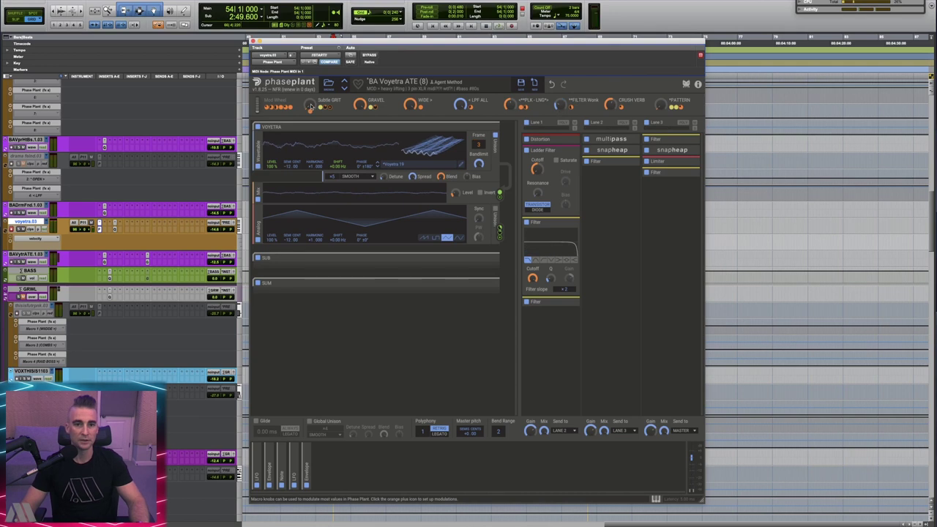
{"action": "left_click_drag", "start_coordinate": [310, 111], "coordinate": [310, 107]}
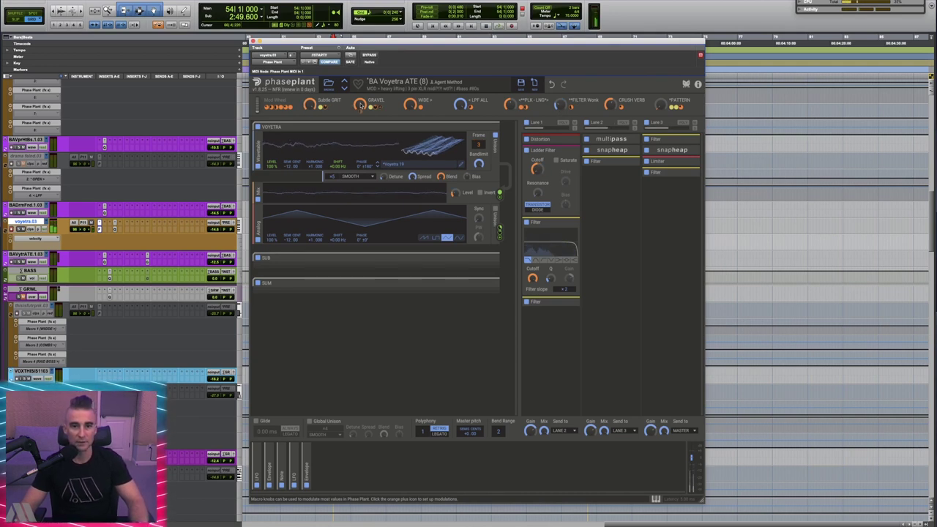
{"action": "left_click_drag", "start_coordinate": [359, 105], "coordinate": [360, 113]}
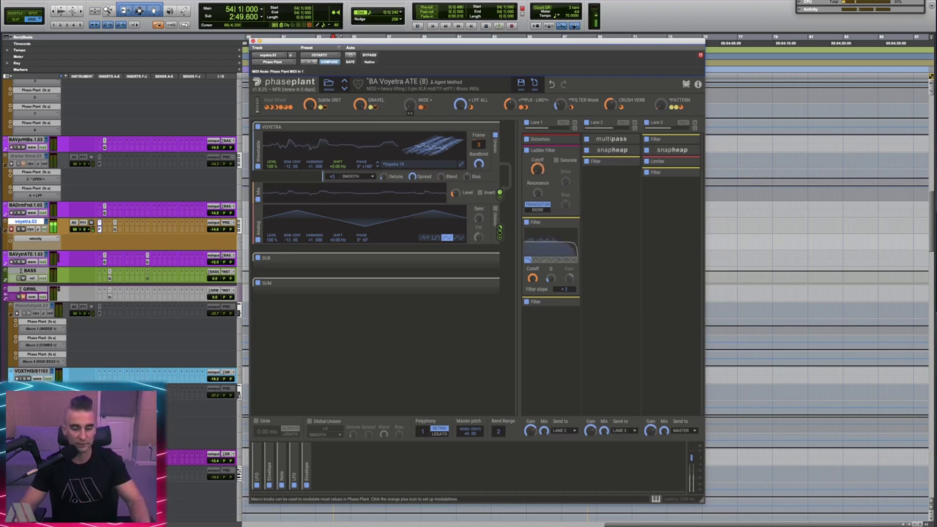
Turn up the WIDE macro and expand the first LFO, a 0.33 Hz Triangle.
{"action": "left_click_drag", "start_coordinate": [410, 106], "coordinate": [433, 104]}
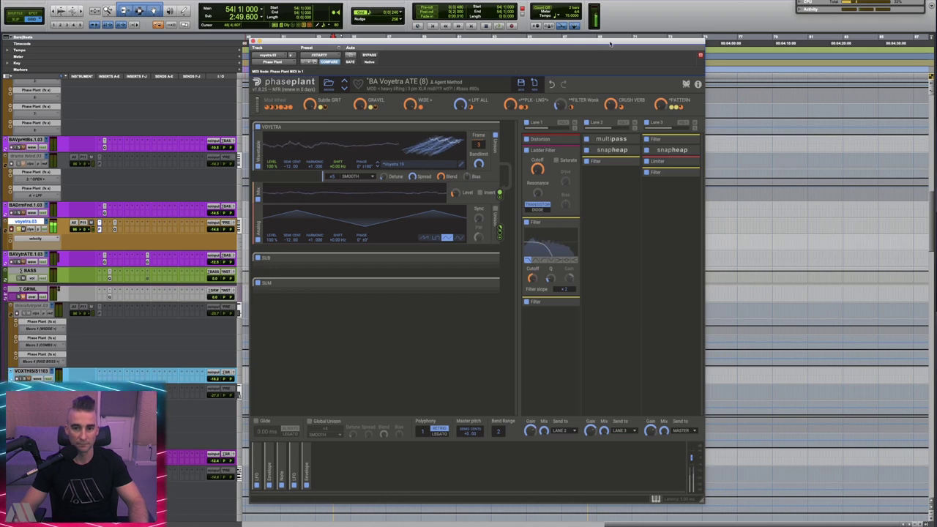
{"action": "left_click", "coordinate": [257, 475]}
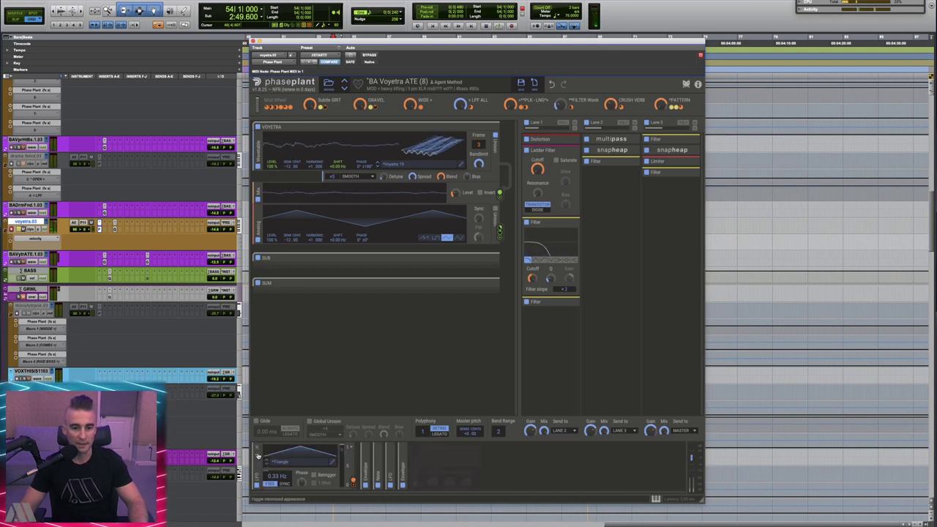
Reshape the second LFO's custom curve with a longer flat-topped section, removing a drop node.
{"action": "left_click", "coordinate": [389, 457]}
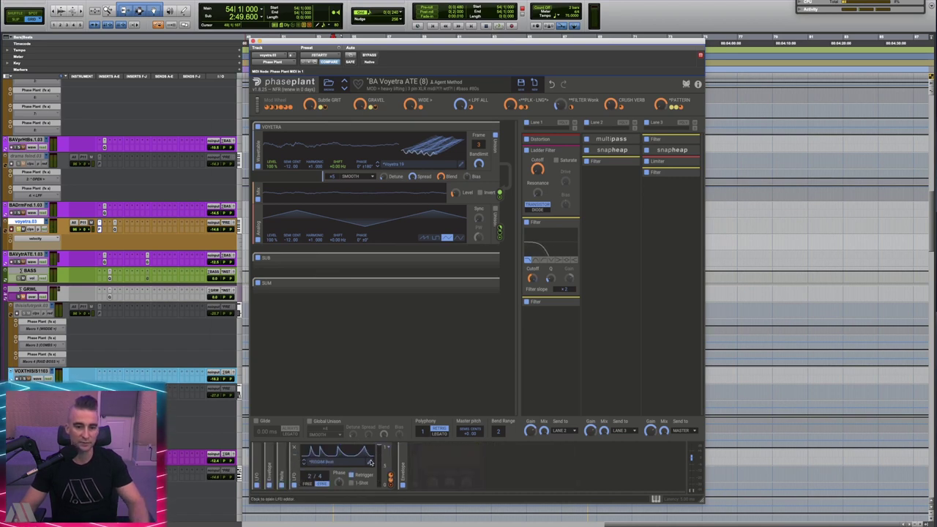
{"action": "left_click", "coordinate": [314, 452]}
{"action": "left_click_drag", "start_coordinate": [411, 399], "coordinate": [463, 376]}
{"action": "double_click", "coordinate": [463, 377]}
{"action": "left_click", "coordinate": [606, 70]}
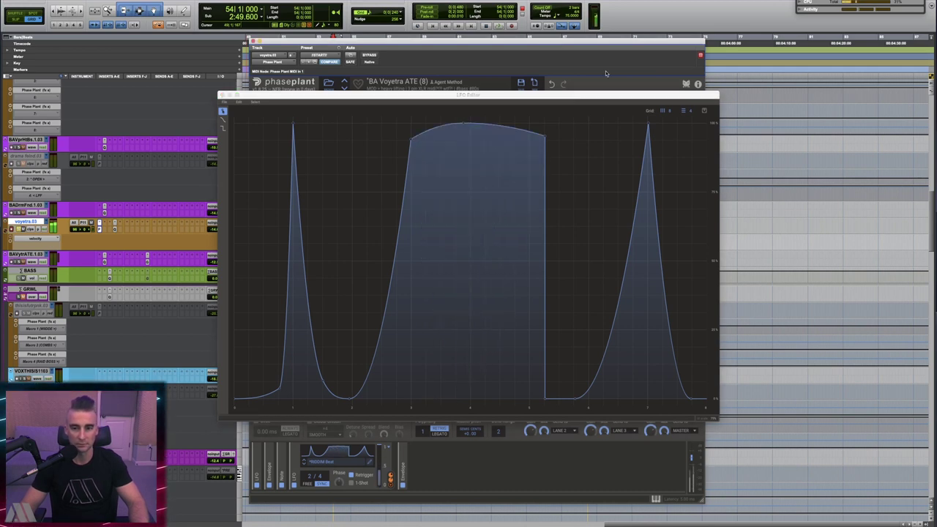
{"action": "left_click", "coordinate": [224, 96]}
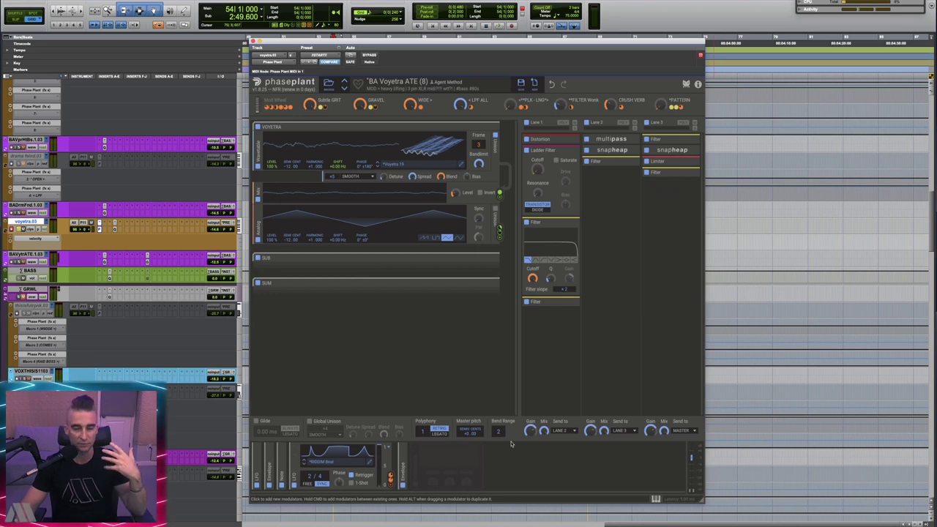
Close Phase Plant, raise the BAVytrATE track's volume, and play the section.
{"action": "key", "text": "super+w"}
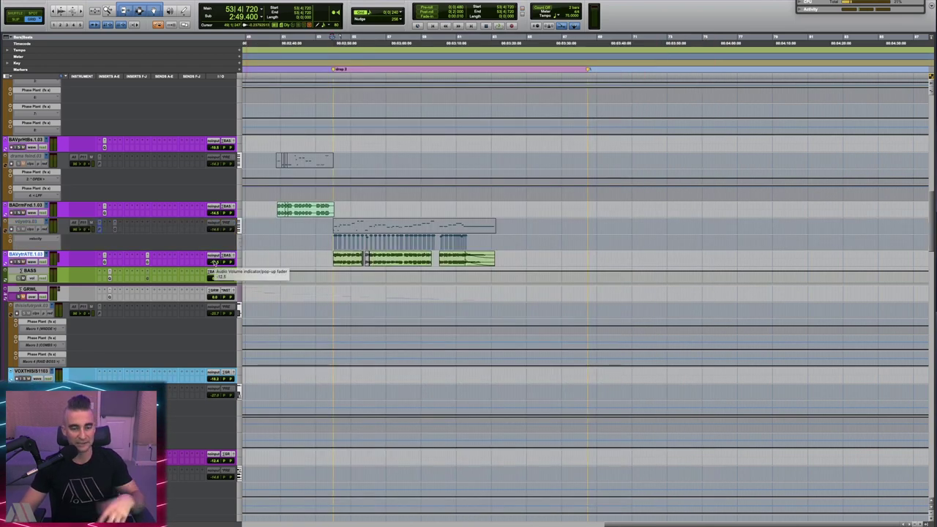
{"action": "left_click", "coordinate": [213, 262]}
{"action": "key", "text": "space"}
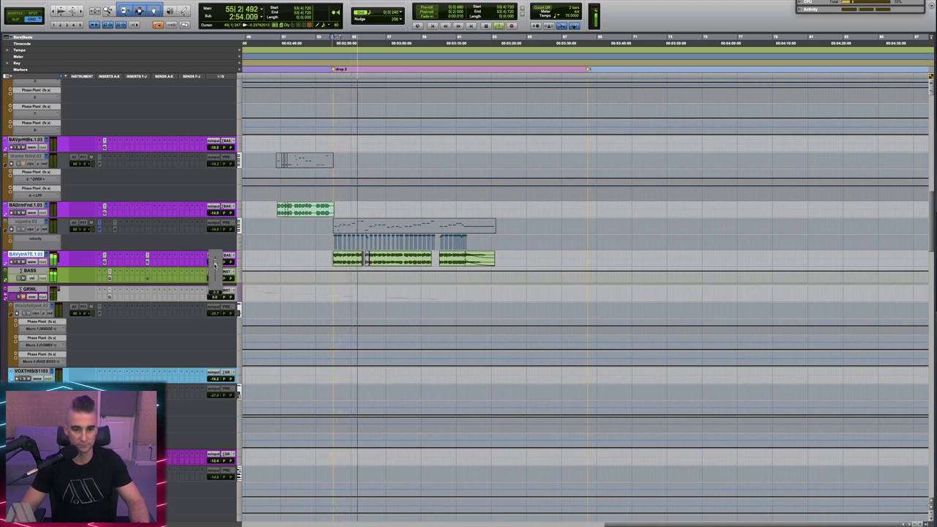
{"action": "key", "text": "space"}
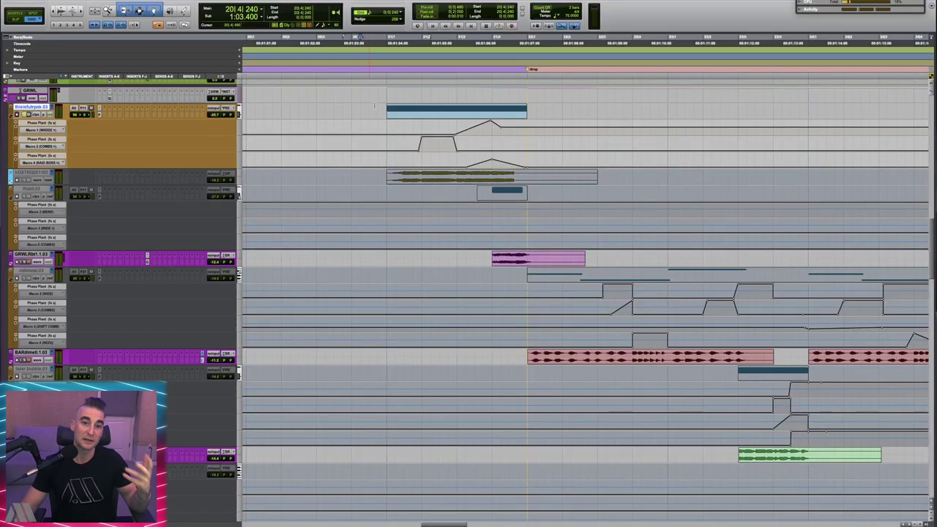
Scroll the generator list and audition the preset's macros over repeated playback passes.
{"action": "key", "text": "space"}
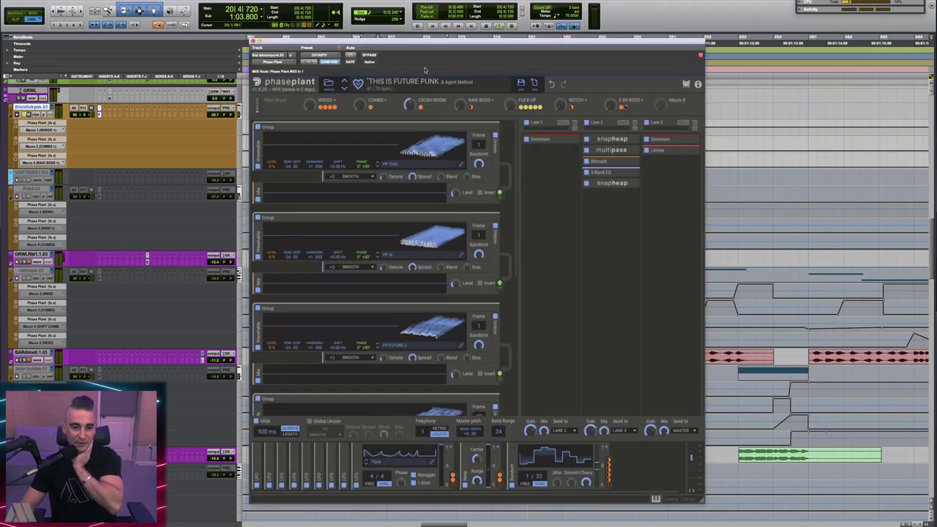
{"action": "scroll", "coordinate": [433, 200], "scroll_direction": "down", "scroll_amount": 6}
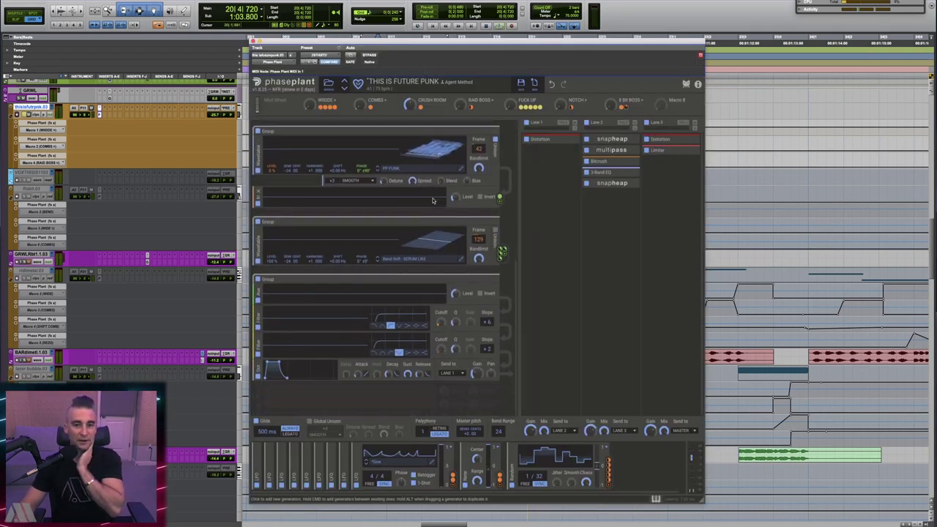
{"action": "scroll", "coordinate": [434, 199], "scroll_direction": "up", "scroll_amount": 6}
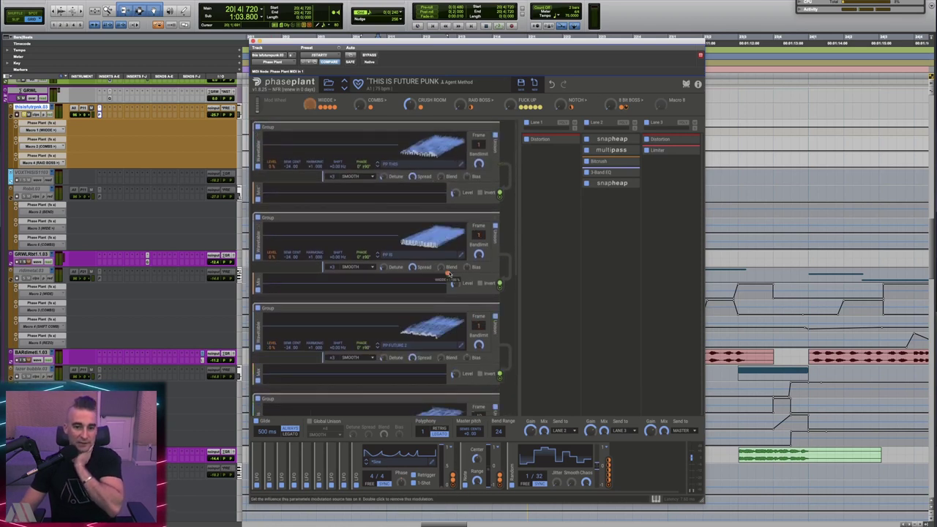
{"action": "scroll", "coordinate": [429, 225], "scroll_direction": "down", "scroll_amount": 1}
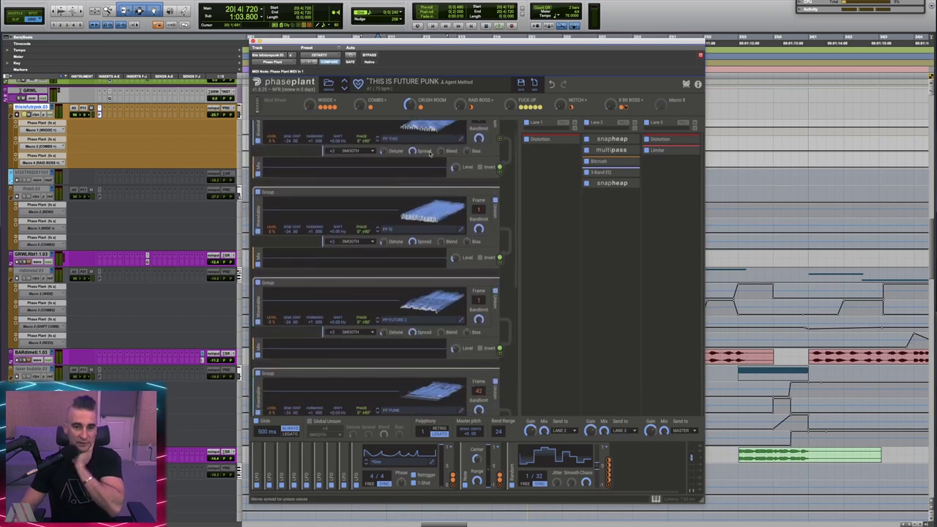
{"action": "scroll", "coordinate": [432, 157], "scroll_direction": "down", "scroll_amount": 2}
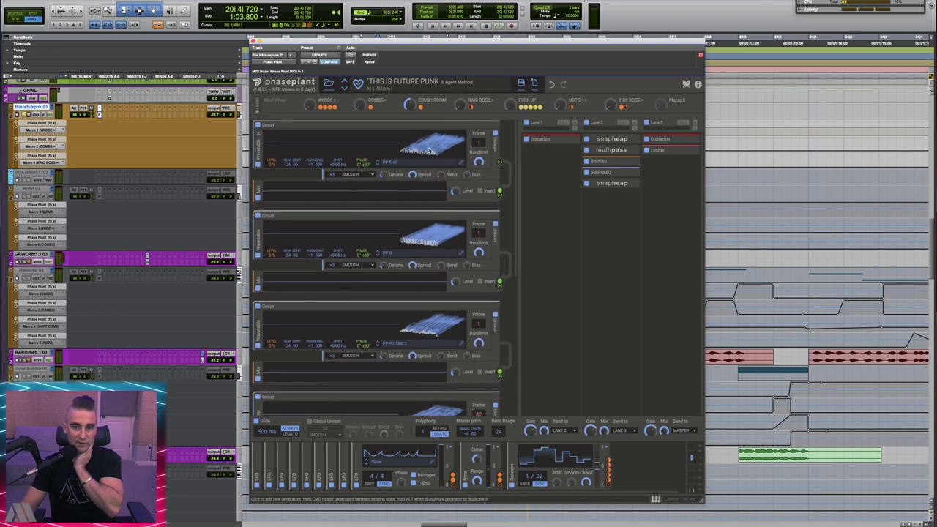
{"action": "scroll", "coordinate": [437, 165], "scroll_direction": "down", "scroll_amount": 3}
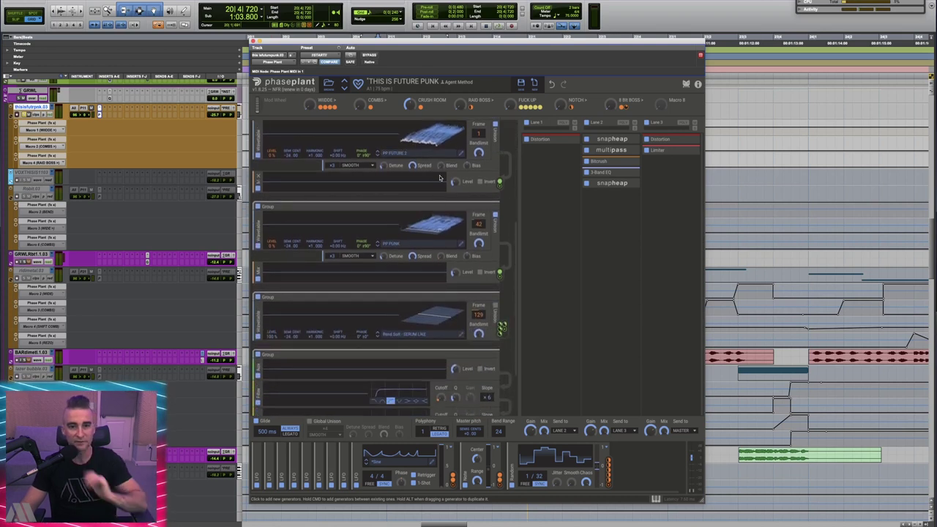
{"action": "key", "text": "space"}
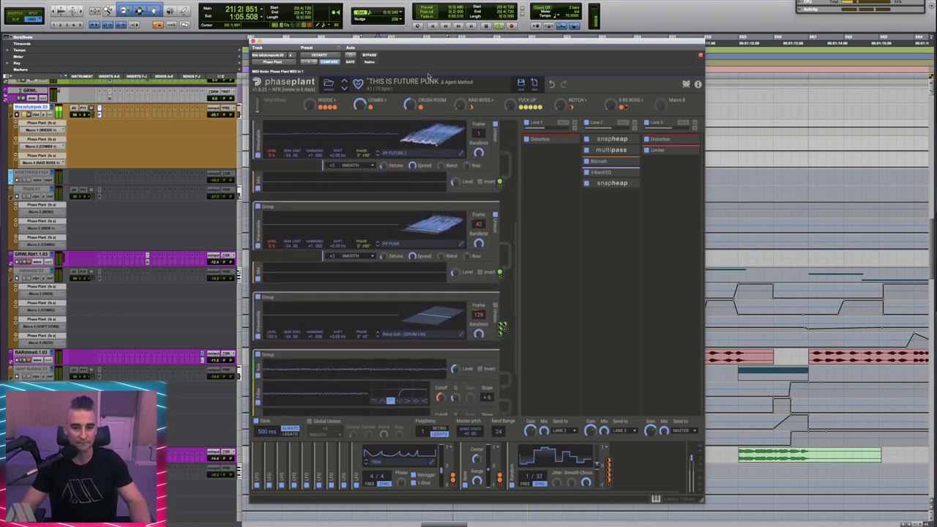
{"action": "key", "text": "space"}
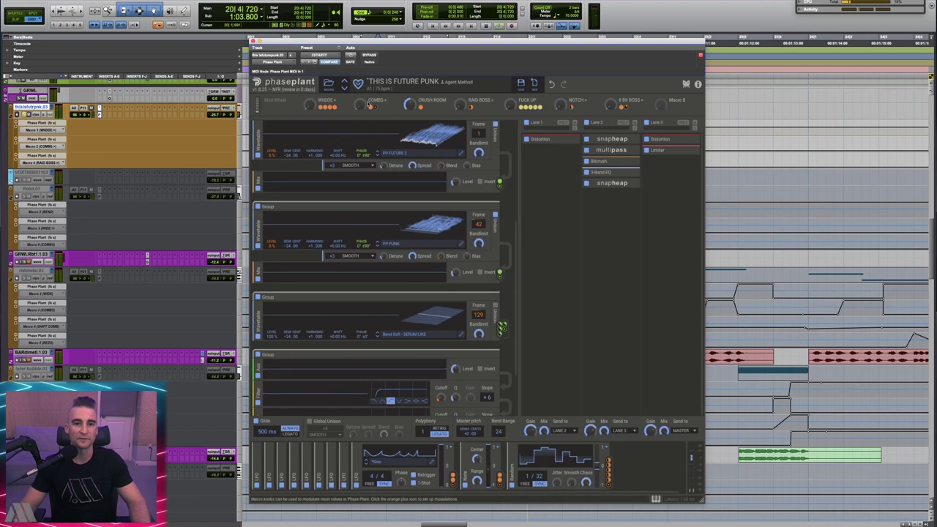
{"action": "key", "text": "space"}
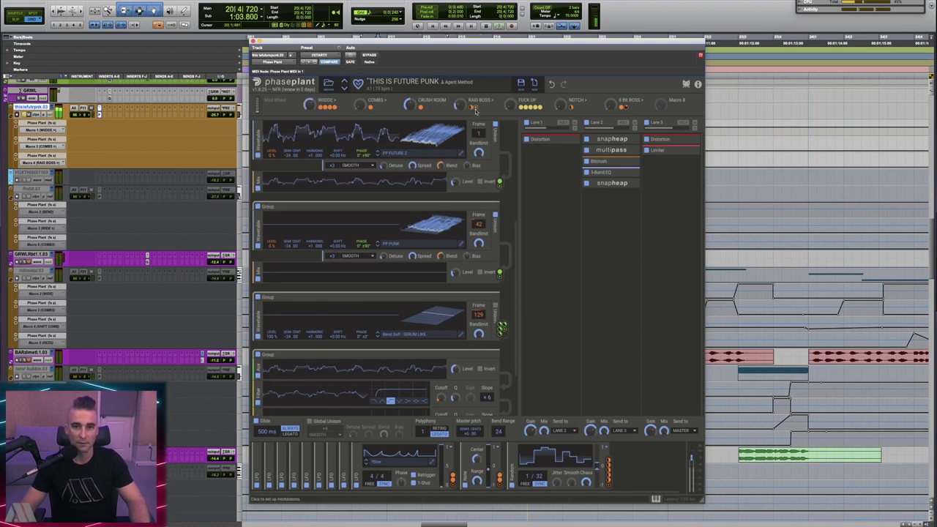
{"action": "key", "text": "space"}
{"action": "key", "text": "space"}
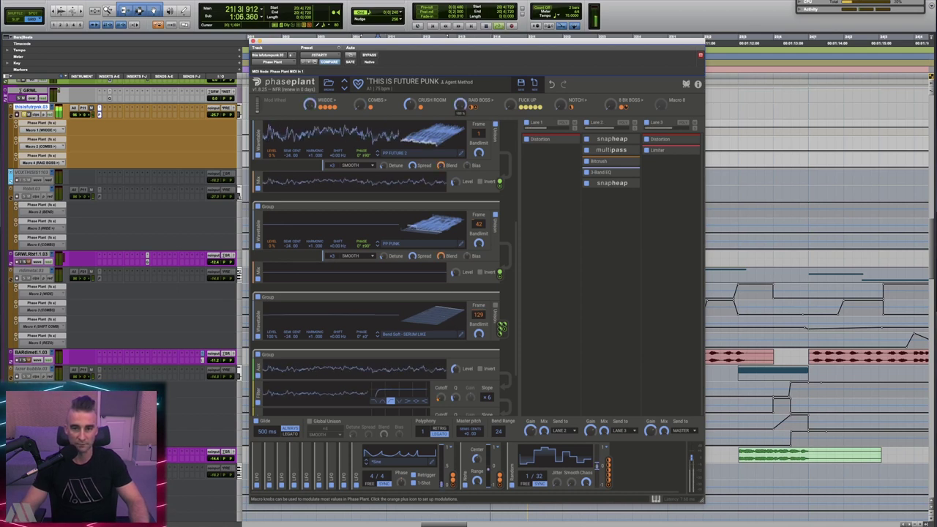
{"action": "mouse_move", "coordinate": [463, 108]}
{"action": "key", "text": "space"}
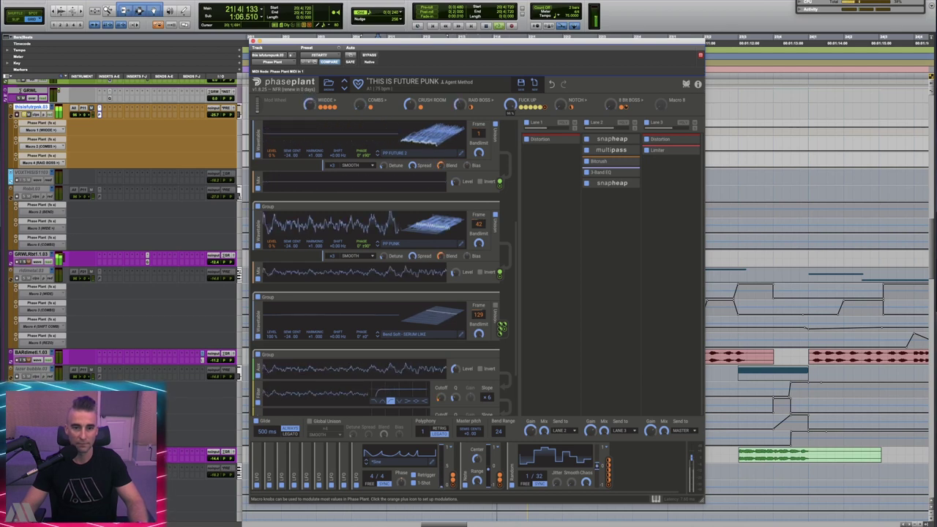
{"action": "key", "text": "space"}
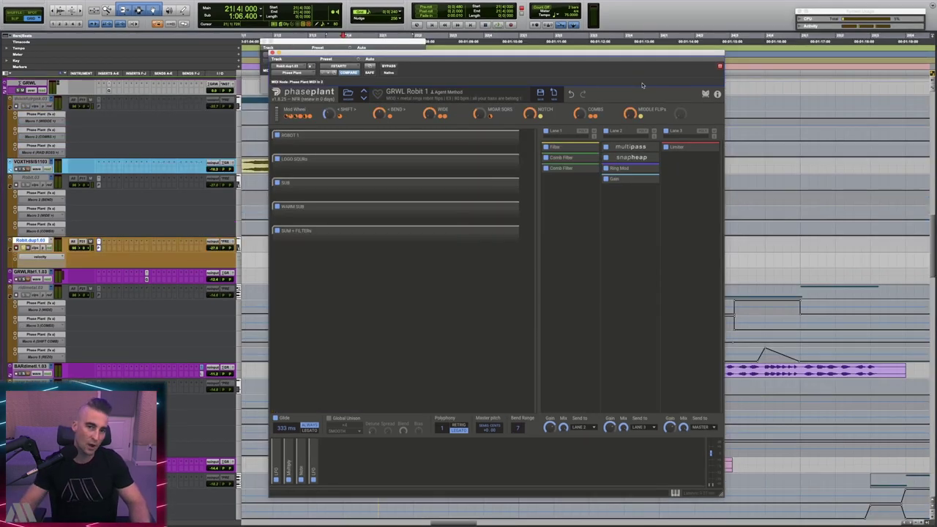
Try GRWL Robit 1's WIDE, MOAR SQRS and NOTCH macros, resetting them to zero.
{"action": "left_click_drag", "start_coordinate": [642, 86], "coordinate": [625, 84]}
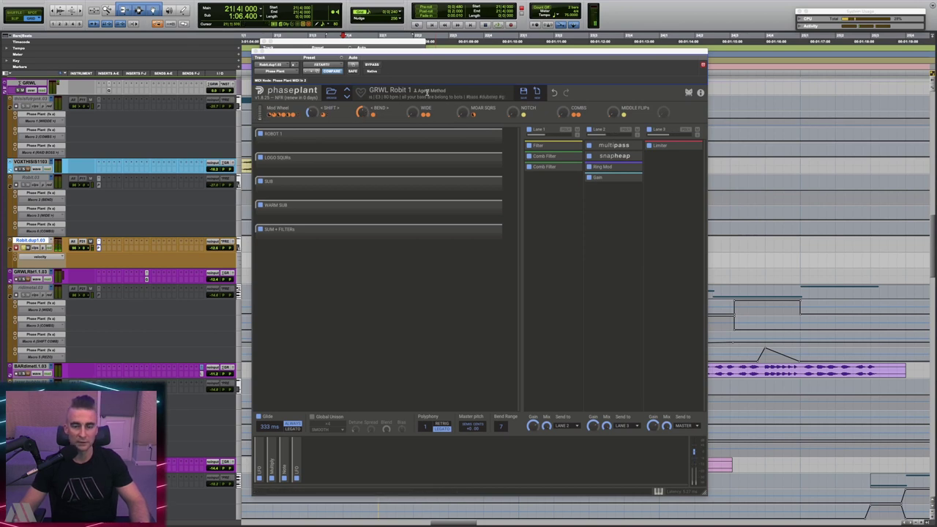
{"action": "left_click_drag", "start_coordinate": [412, 112], "coordinate": [412, 95]}
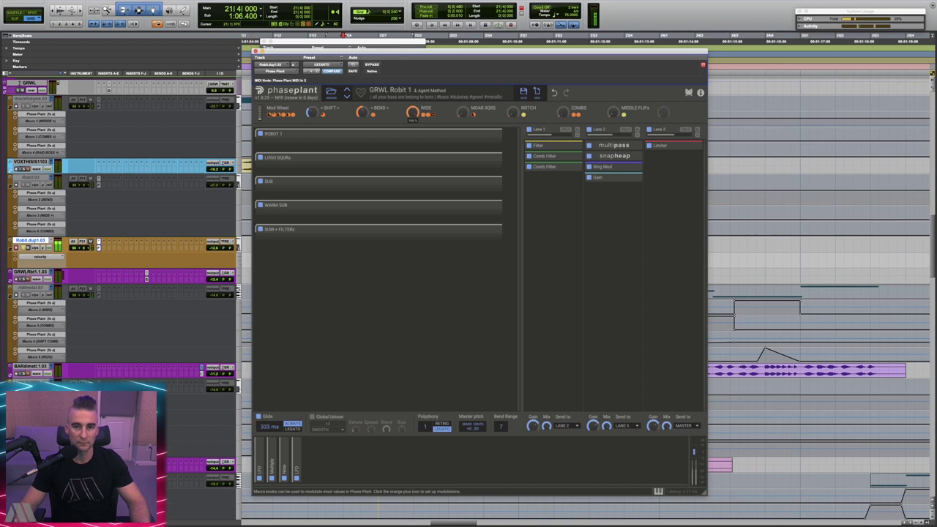
{"action": "double_click", "coordinate": [412, 112]}
{"action": "left_click_drag", "start_coordinate": [462, 112], "coordinate": [462, 96]}
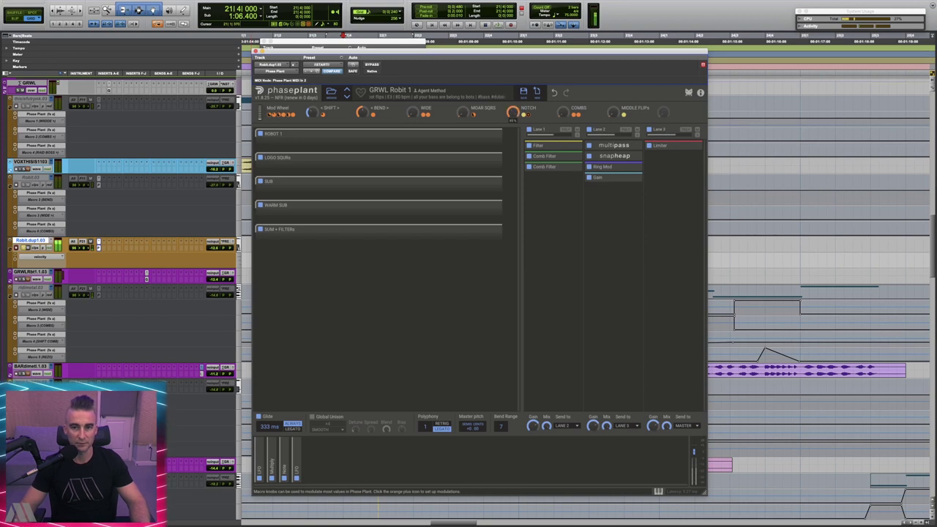
{"action": "double_click", "coordinate": [512, 112]}
Try the COMBS and MIDDLE FLIPS macros, reset both to zero, and expand the first LFO.
{"action": "left_click_drag", "start_coordinate": [562, 112], "coordinate": [562, 102]}
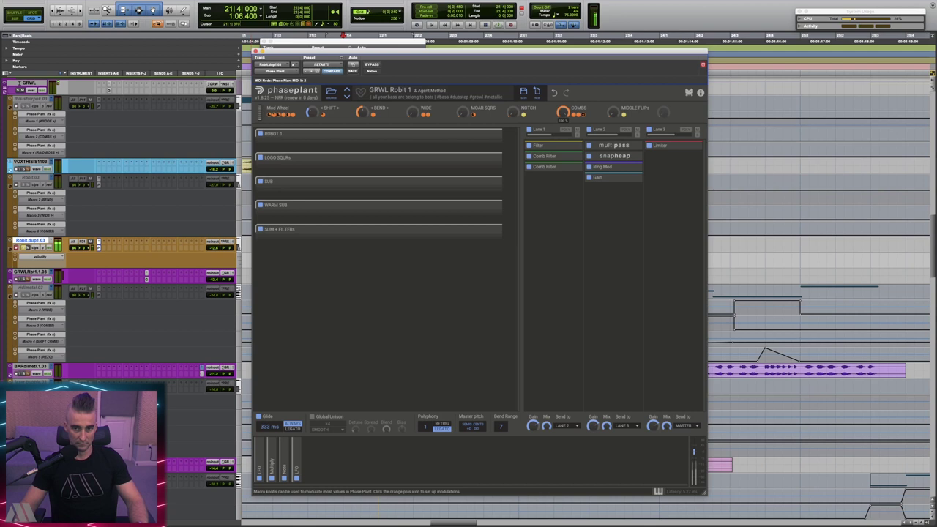
{"action": "double_click", "coordinate": [563, 112]}
{"action": "mouse_move", "coordinate": [613, 114]}
{"action": "left_mouse_down"}
{"action": "mouse_move", "coordinate": [613, 107]}
{"action": "mouse_move", "coordinate": [613, 116]}
{"action": "left_mouse_up"}
{"action": "double_click", "coordinate": [614, 113]}
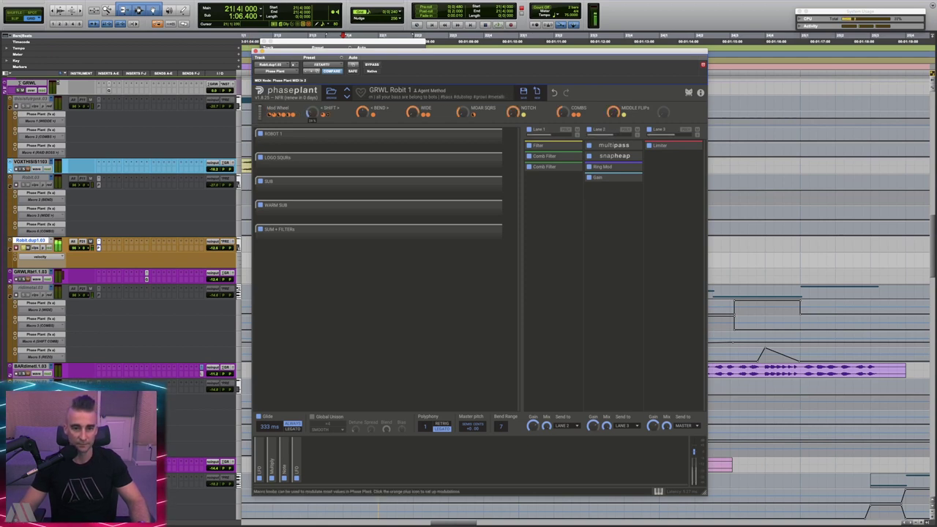
{"action": "left_click", "coordinate": [261, 451]}
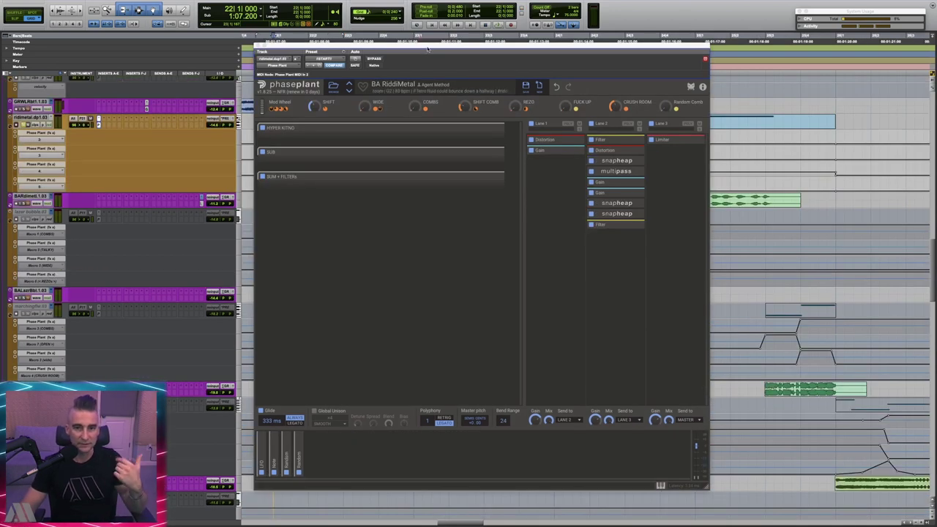
Move the BA RiddiMetal window down to reveal the timeline and select the ridimetal track.
{"action": "left_click_drag", "start_coordinate": [429, 49], "coordinate": [433, 76]}
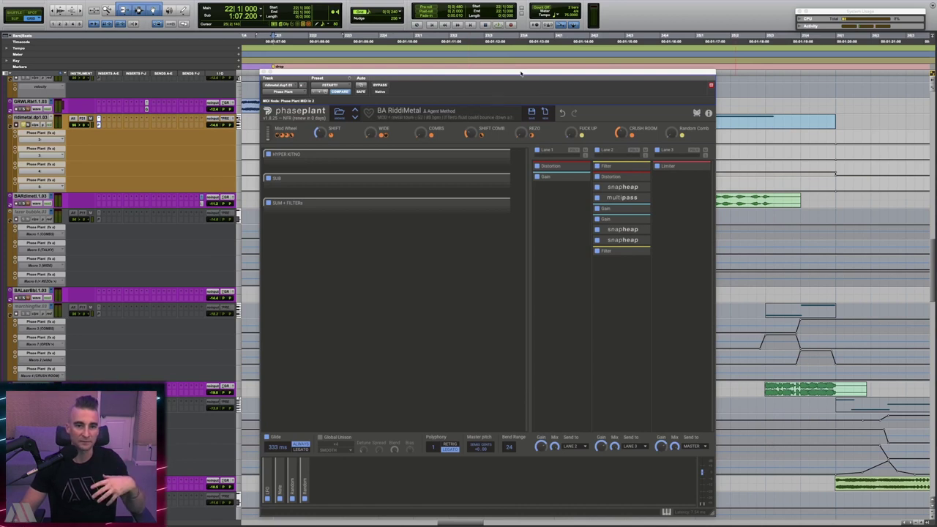
{"action": "left_click_drag", "start_coordinate": [521, 74], "coordinate": [521, 238]}
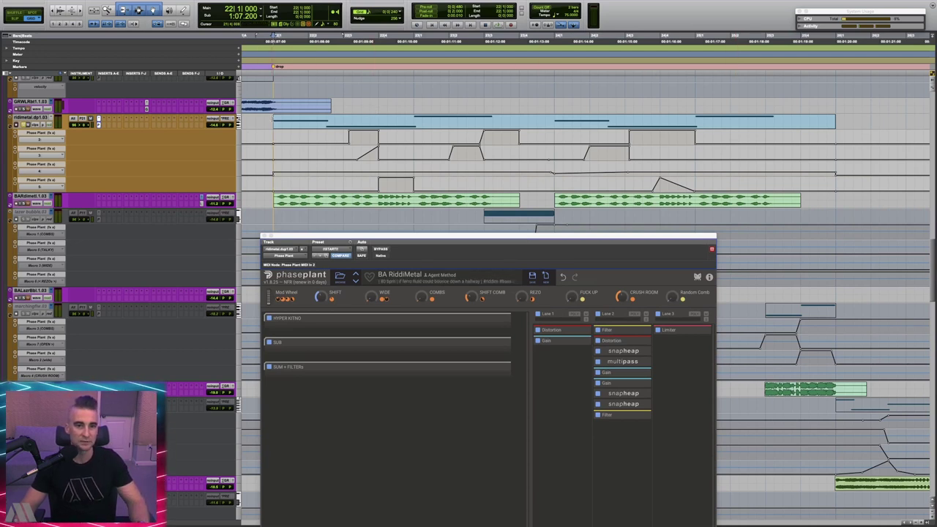
{"action": "left_click", "coordinate": [418, 111]}
Audition BA RiddiMetal over several playback passes, then raise the window to show its bottom panel.
{"action": "key", "text": "space"}
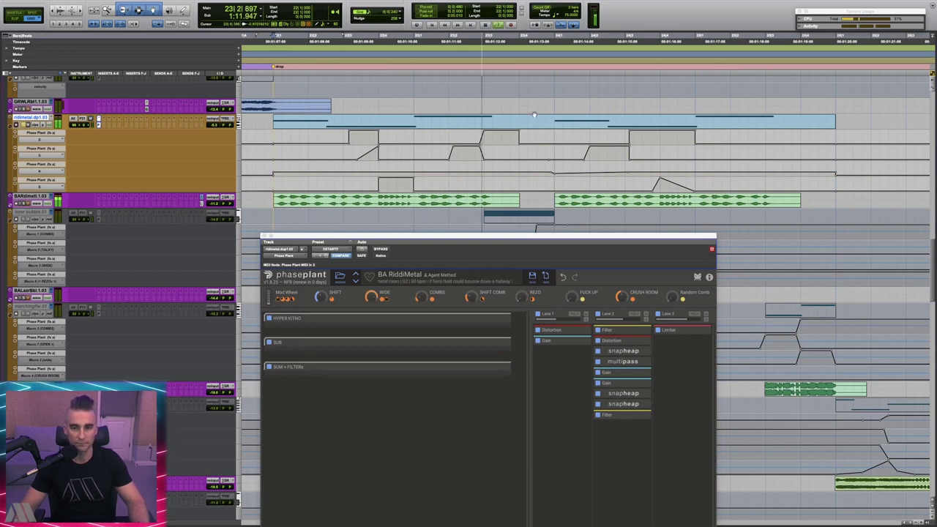
{"action": "key", "text": "space"}
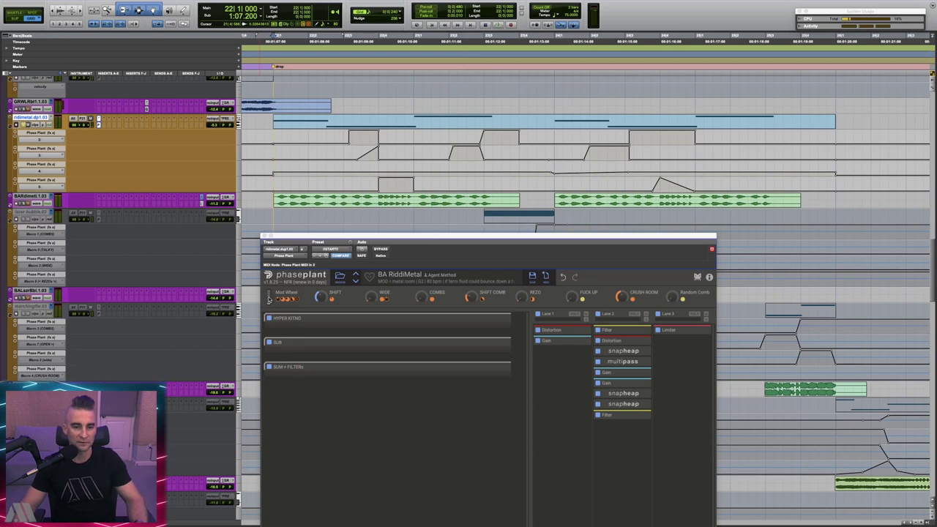
{"action": "key", "text": "space"}
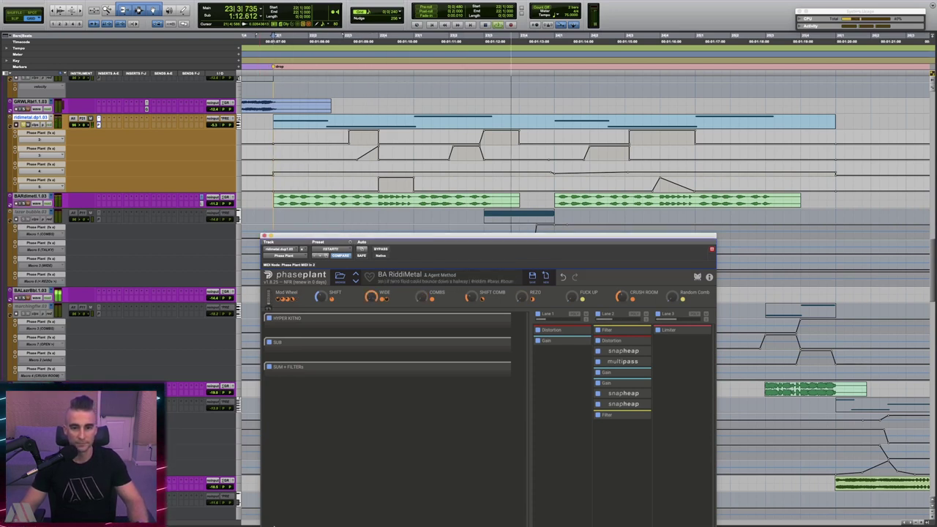
{"action": "key", "text": "space"}
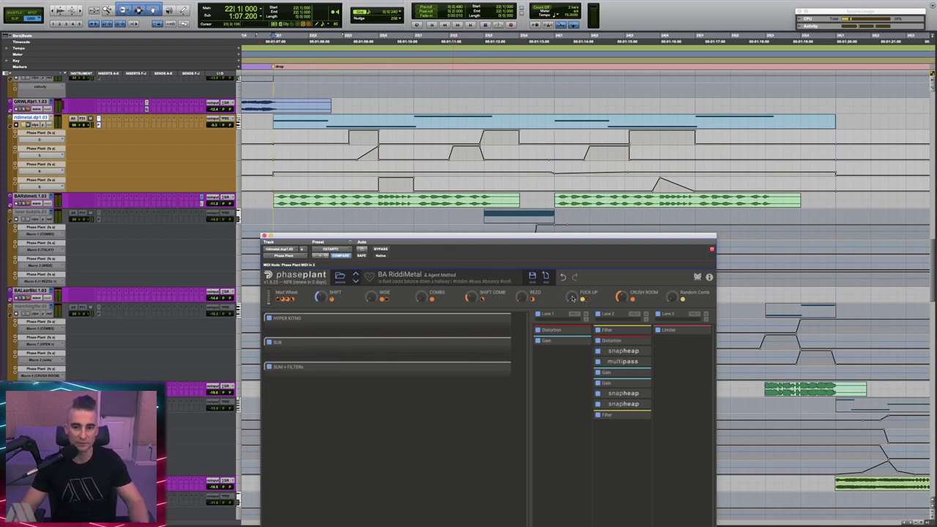
{"action": "key", "text": "space"}
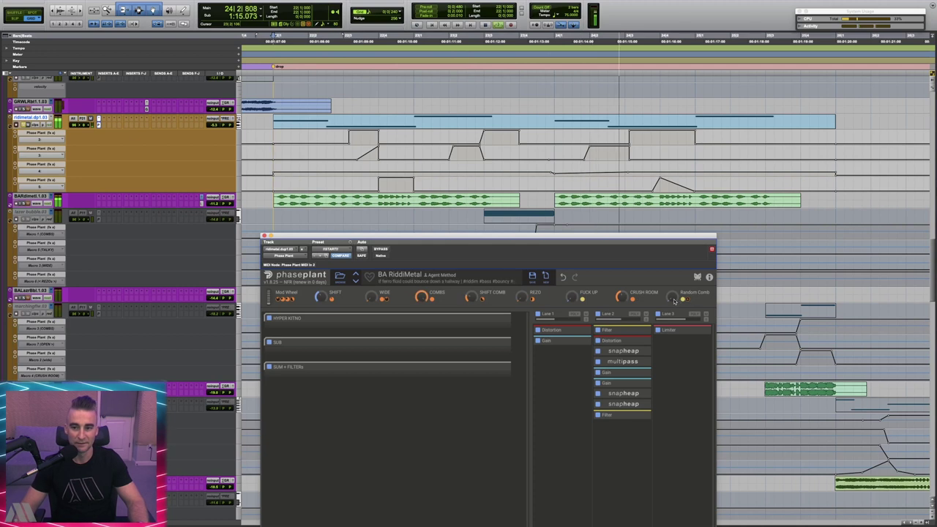
{"action": "key", "text": "space"}
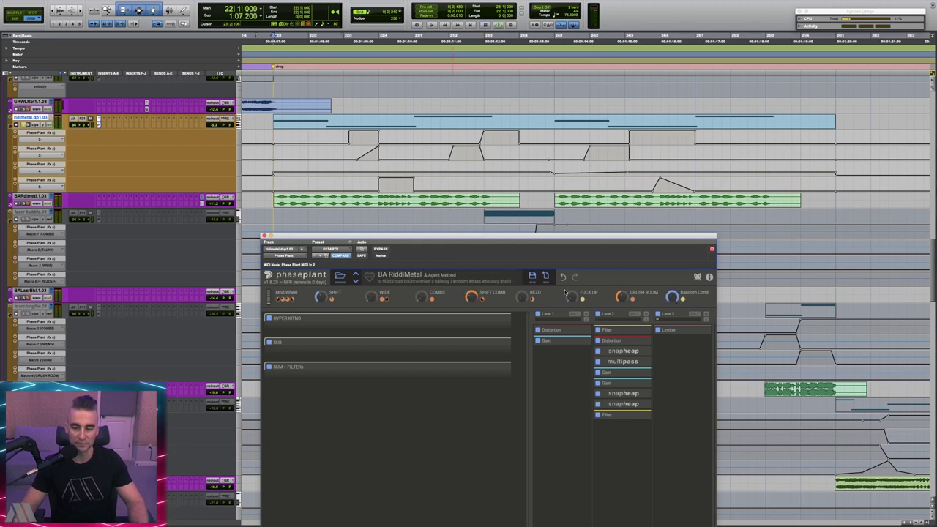
{"action": "key", "text": "space"}
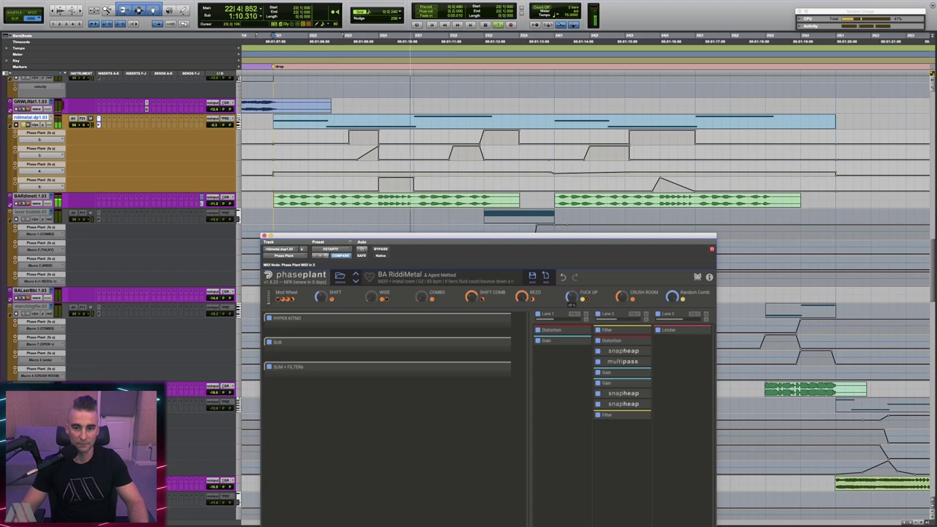
{"action": "key", "text": "space"}
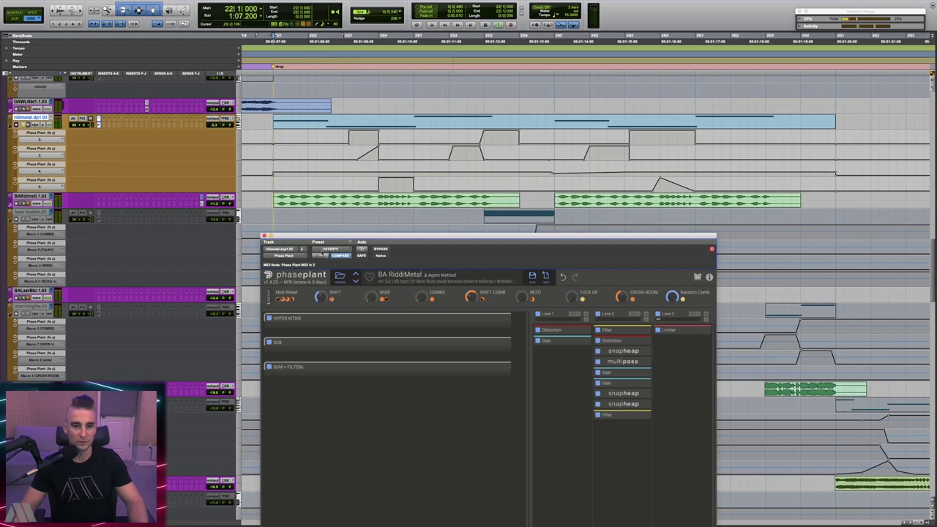
{"action": "left_click_drag", "start_coordinate": [296, 238], "coordinate": [333, 87]}
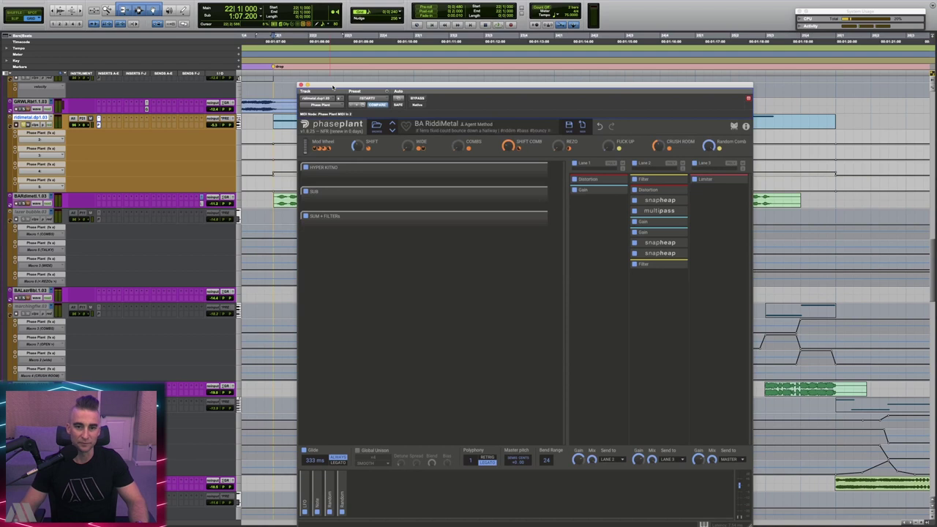
Close the BA RiddiMetal window, start playback, and scroll the timeline toward the laser bubble track.
{"action": "left_click", "coordinate": [300, 86]}
{"action": "scroll", "coordinate": [586, 293], "scroll_direction": "up", "scroll_amount": 1}
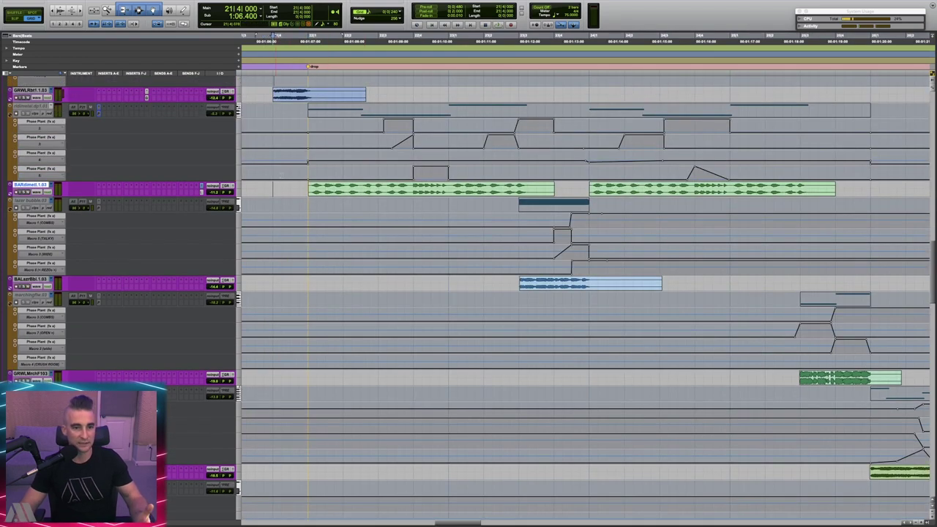
{"action": "key", "text": "space"}
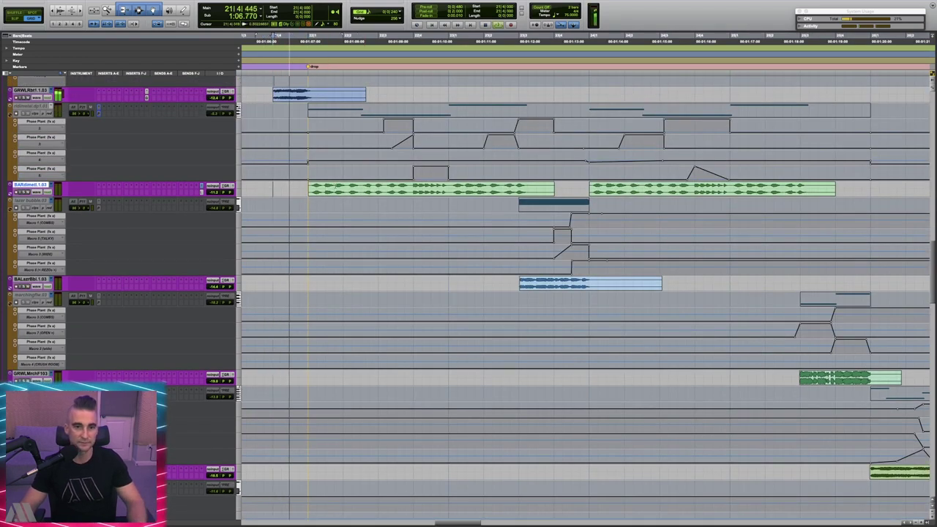
{"action": "scroll", "coordinate": [464, 181], "scroll_direction": "up", "scroll_amount": 1}
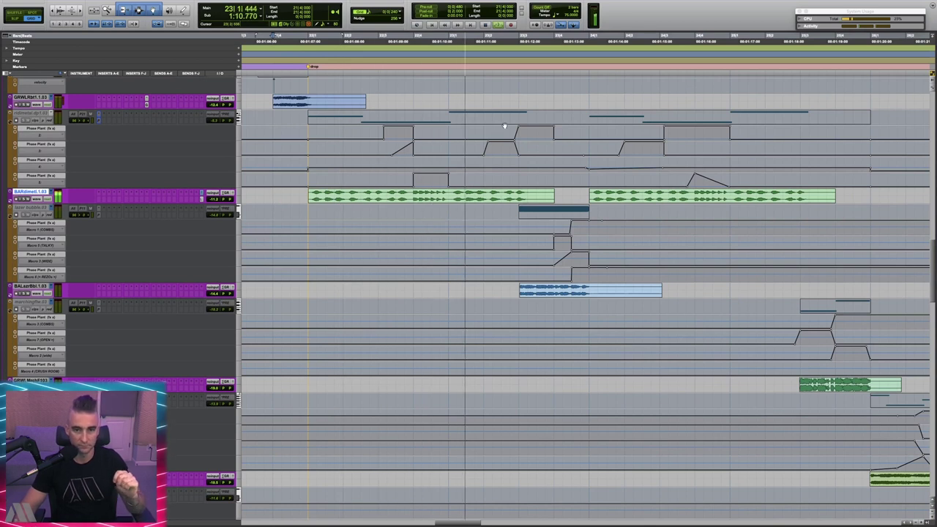
{"action": "scroll", "coordinate": [504, 126], "scroll_direction": "right", "scroll_amount": 1}
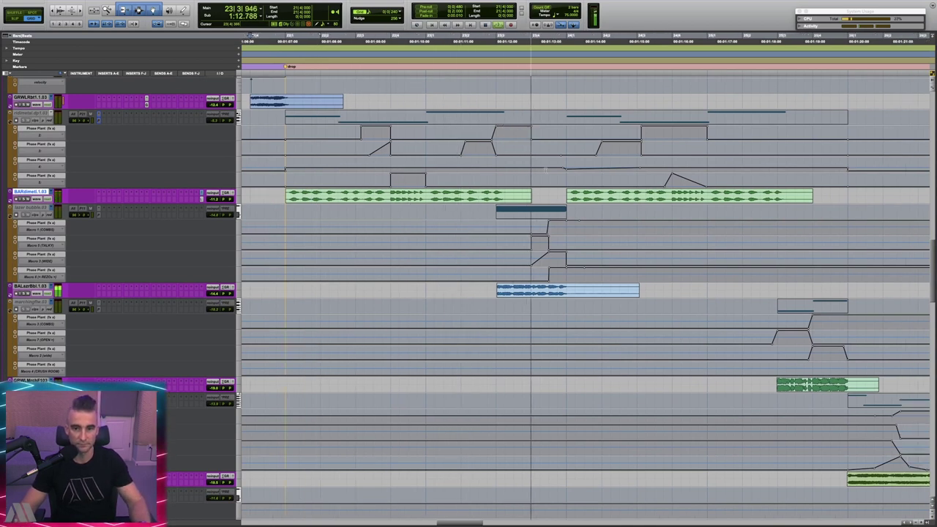
{"action": "scroll", "coordinate": [505, 126], "scroll_direction": "right", "scroll_amount": 3}
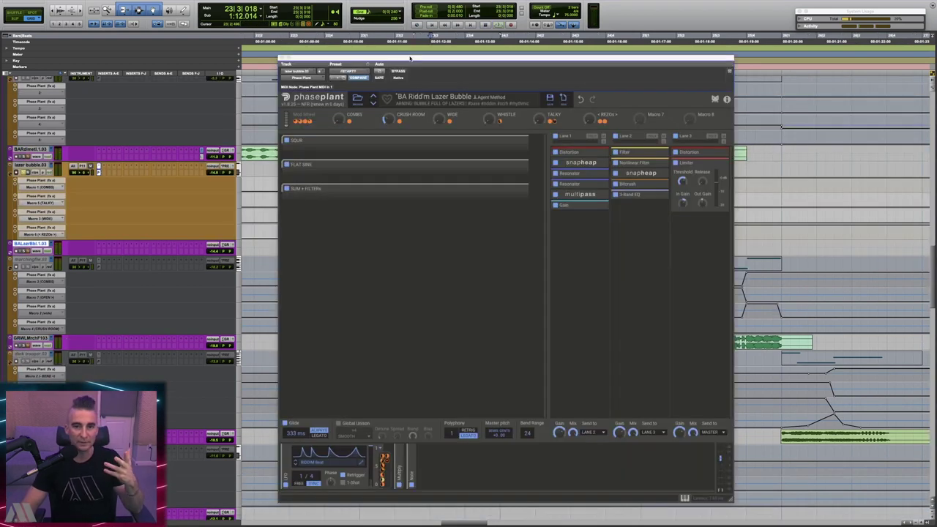
Reposition the Lazer Bubble window over the timeline, audition the preset, then close it.
{"action": "left_click_drag", "start_coordinate": [410, 58], "coordinate": [362, 243]}
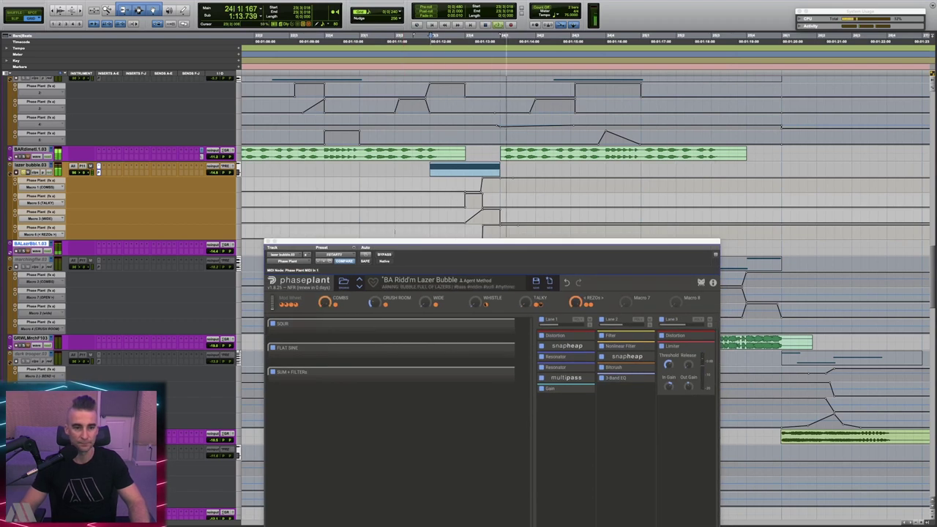
{"action": "left_click_drag", "start_coordinate": [363, 243], "coordinate": [351, 47]}
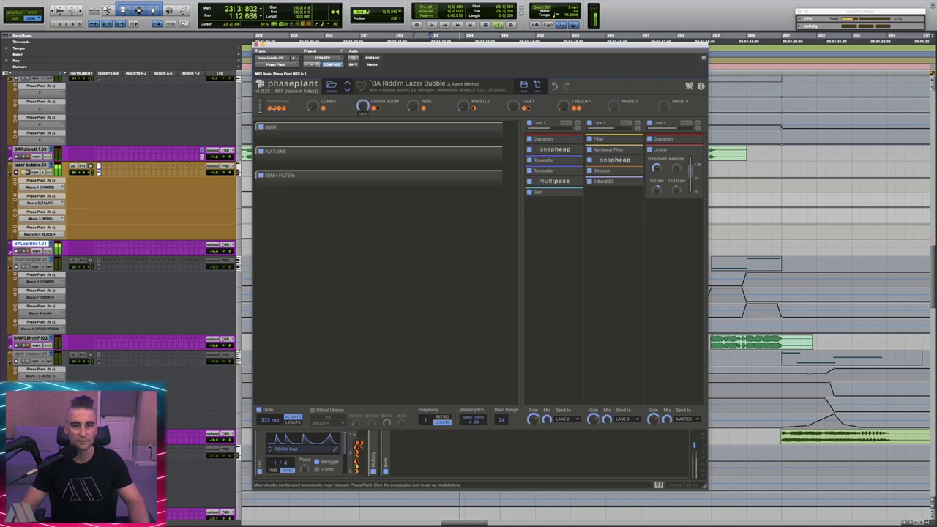
{"action": "left_click_drag", "start_coordinate": [363, 46], "coordinate": [375, 293]}
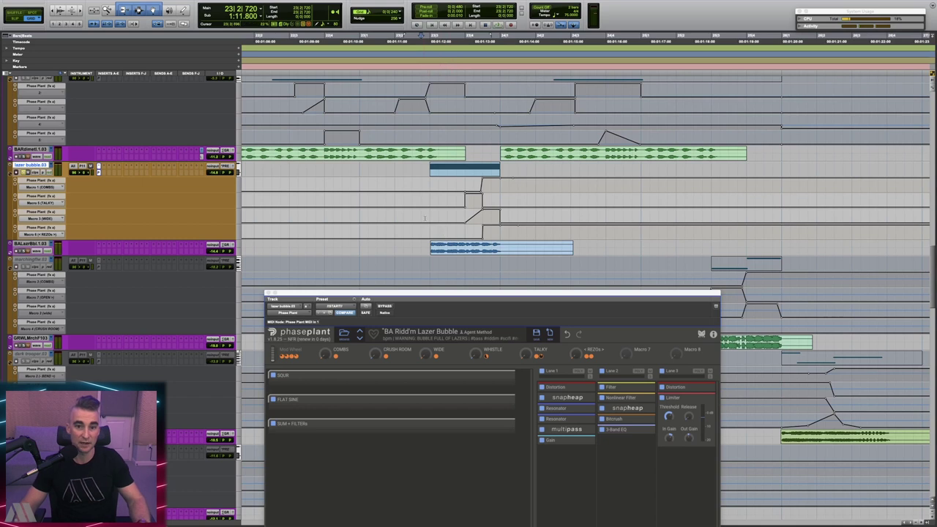
{"action": "left_click_drag", "start_coordinate": [489, 294], "coordinate": [467, 90]}
{"action": "key", "text": "space"}
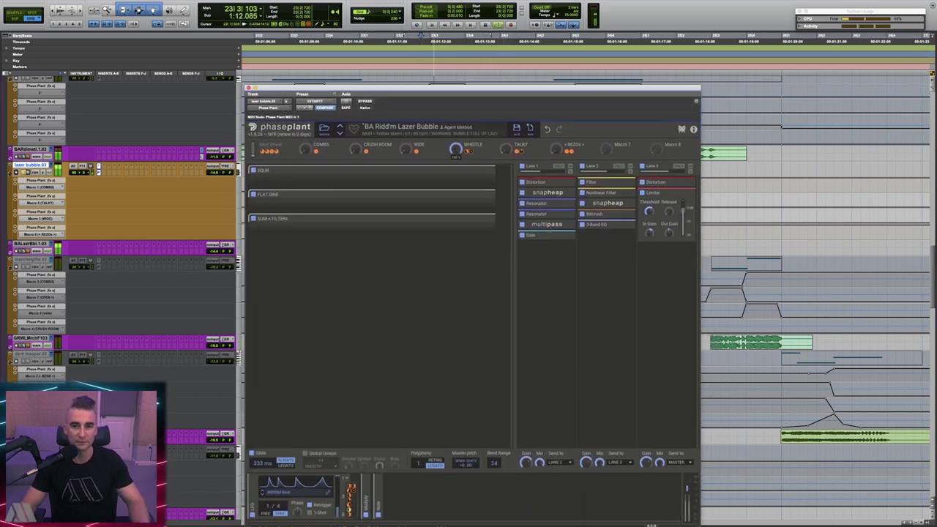
{"action": "key", "text": "super+w"}
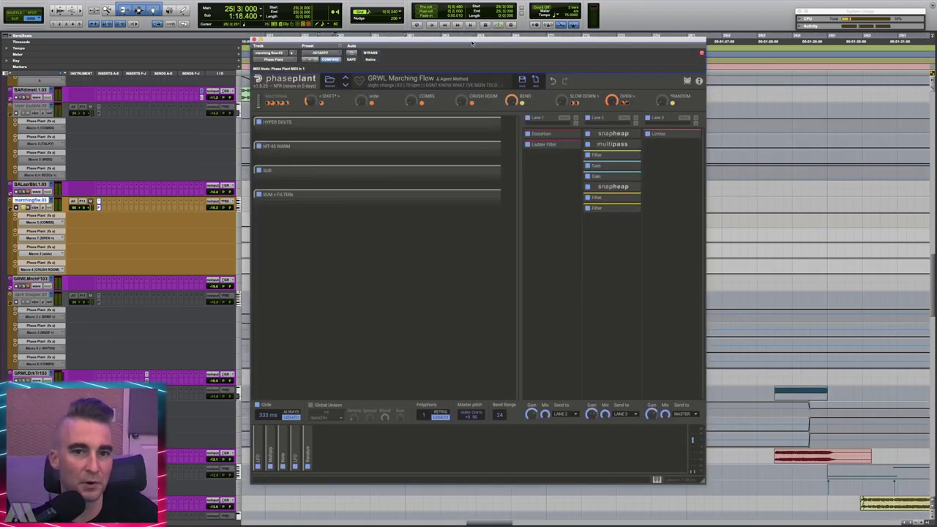
Move the Marching Flow window aside and audition the part from 1:18.200.
{"action": "left_click_drag", "start_coordinate": [472, 44], "coordinate": [534, 64]}
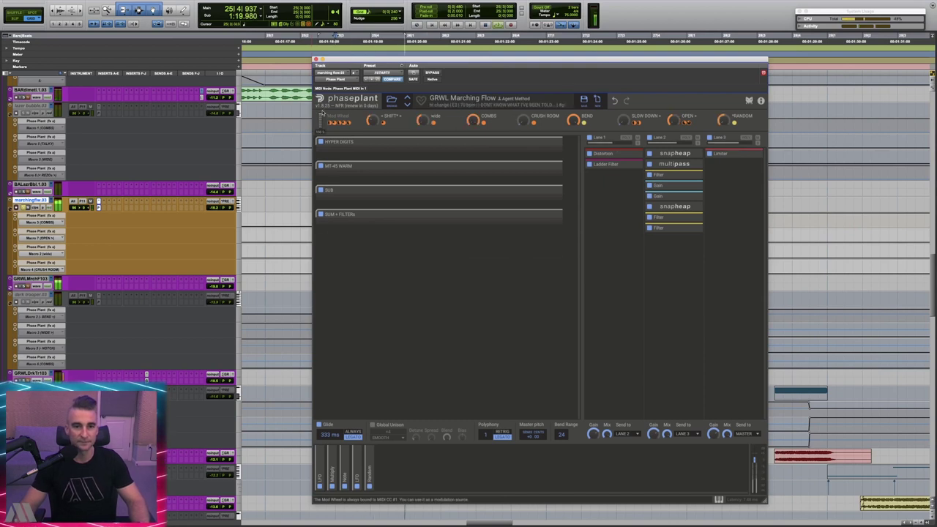
{"action": "key", "text": "space"}
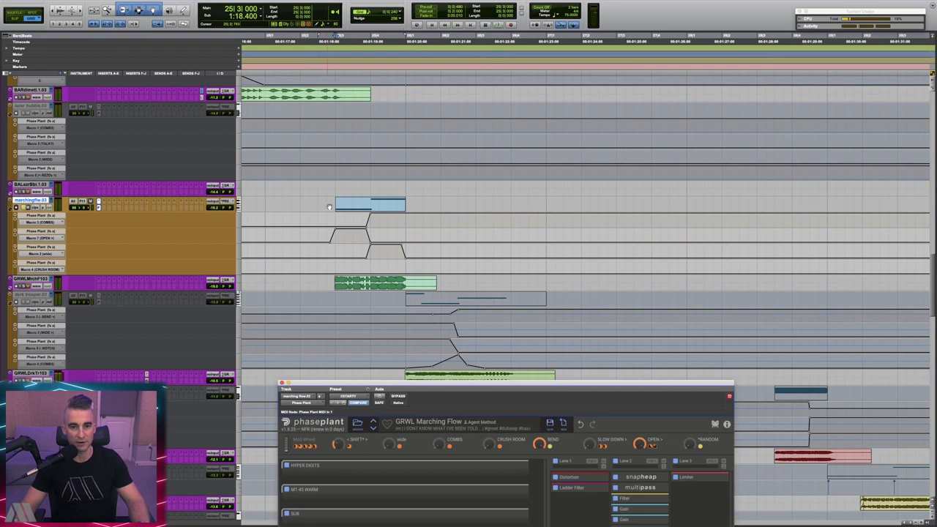
{"action": "left_click", "coordinate": [328, 203]}
{"action": "key", "text": "space"}
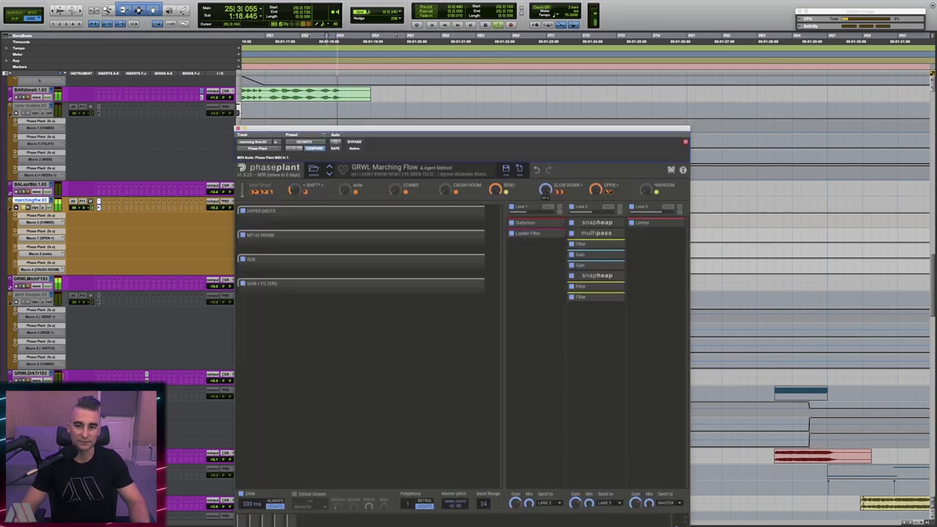
{"action": "key", "text": "space"}
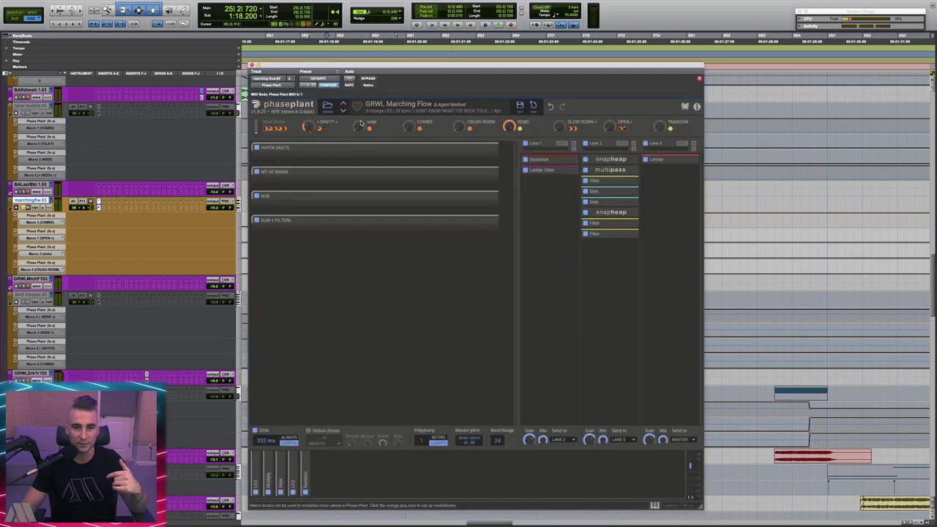
Replay the Marching Flow part, then expand the first LFO modulator to show its waveform.
{"action": "key", "text": "space"}
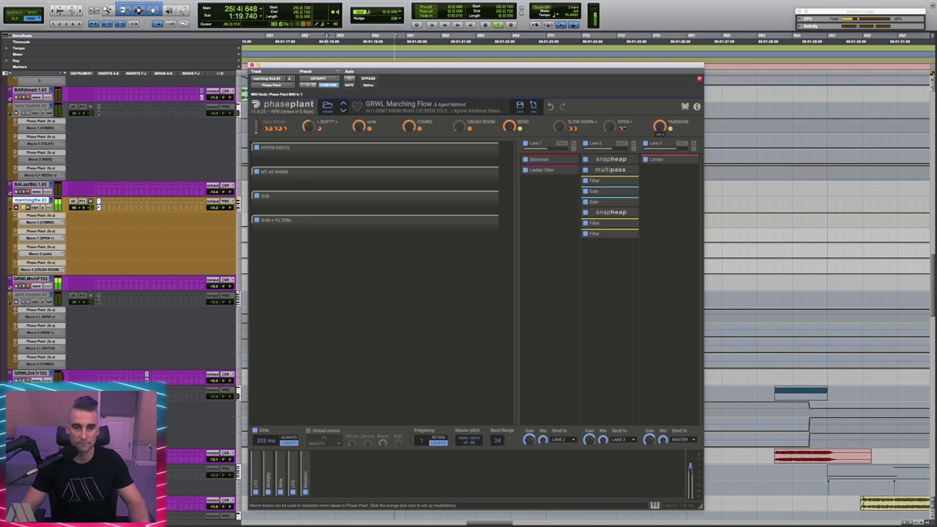
{"action": "key", "text": "space"}
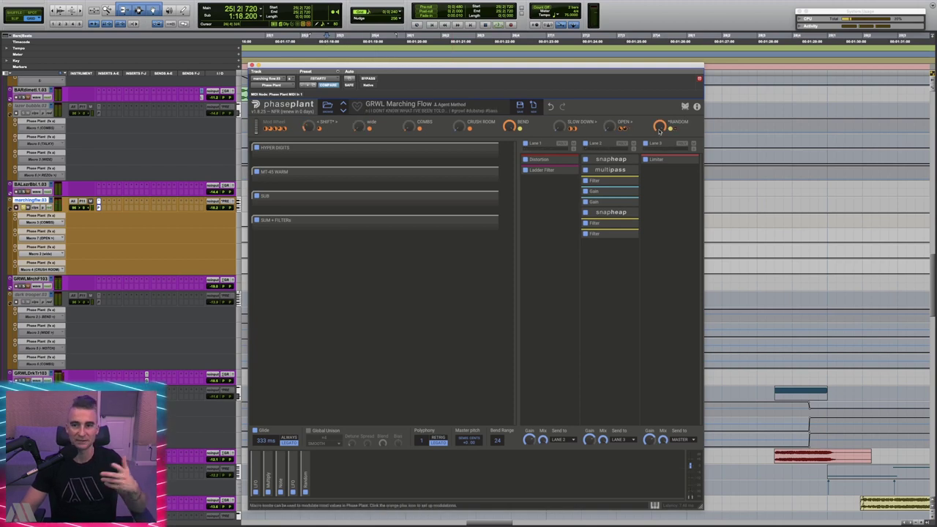
{"action": "left_click", "coordinate": [258, 463]}
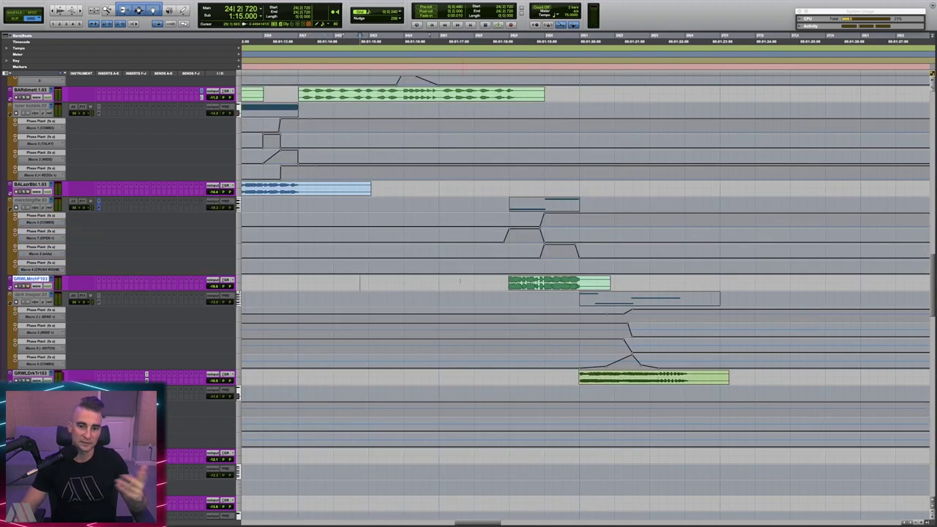
Start playback and scroll down the tracks toward the dark trooper track.
{"action": "key", "text": "space"}
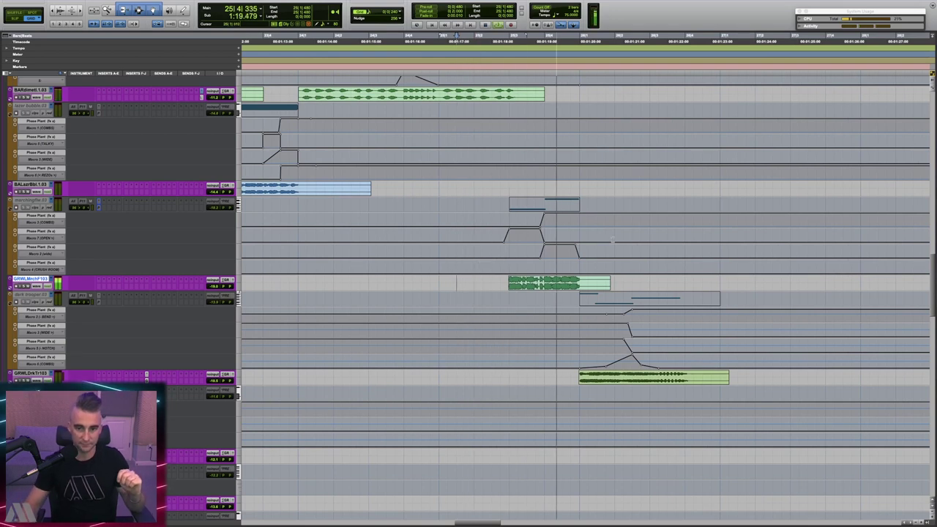
{"action": "scroll", "coordinate": [612, 240], "scroll_direction": "down", "scroll_amount": 3}
{"action": "scroll", "coordinate": [612, 239], "scroll_direction": "down", "scroll_amount": 3}
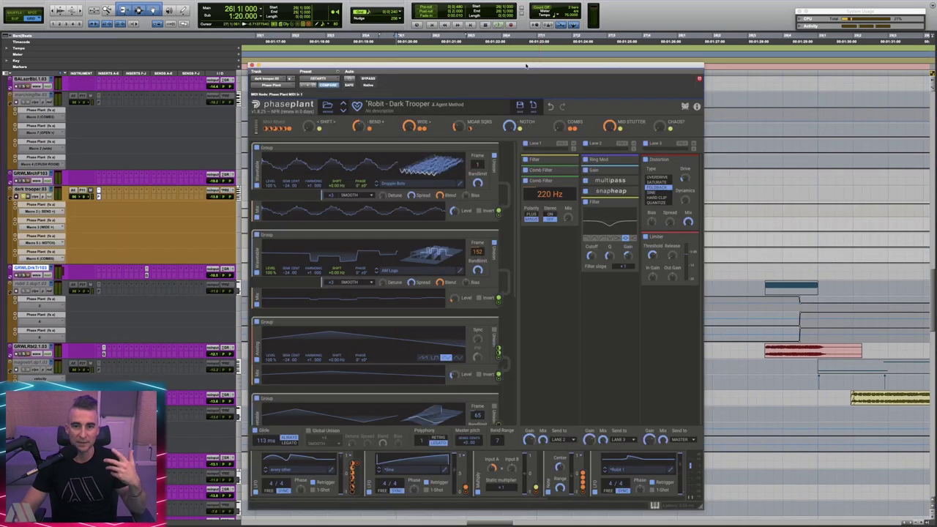
Audition the Robit - Dark Trooper preset several times from 1:20.000, shifting its window aside and back.
{"action": "left_click_drag", "start_coordinate": [526, 66], "coordinate": [753, 34]}
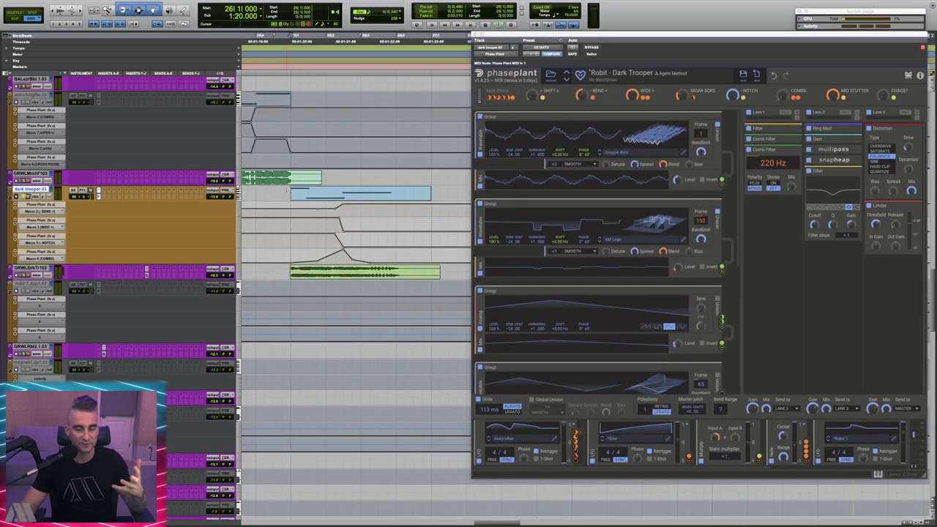
{"action": "key", "text": "space"}
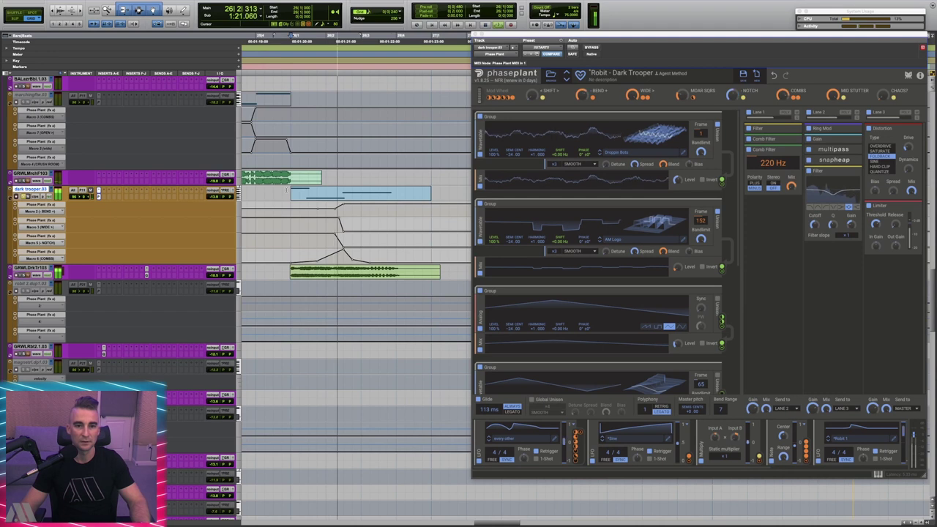
{"action": "key", "text": "space"}
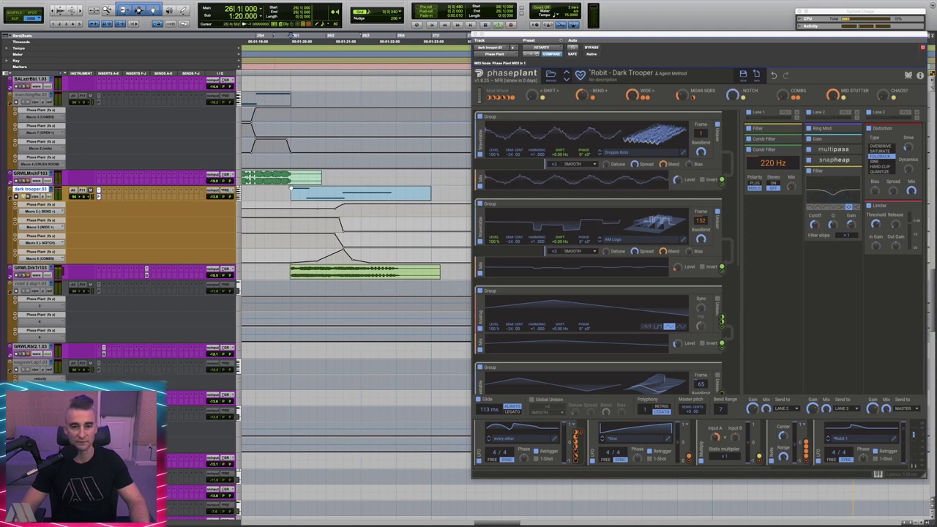
{"action": "left_click_drag", "start_coordinate": [577, 35], "coordinate": [449, 50]}
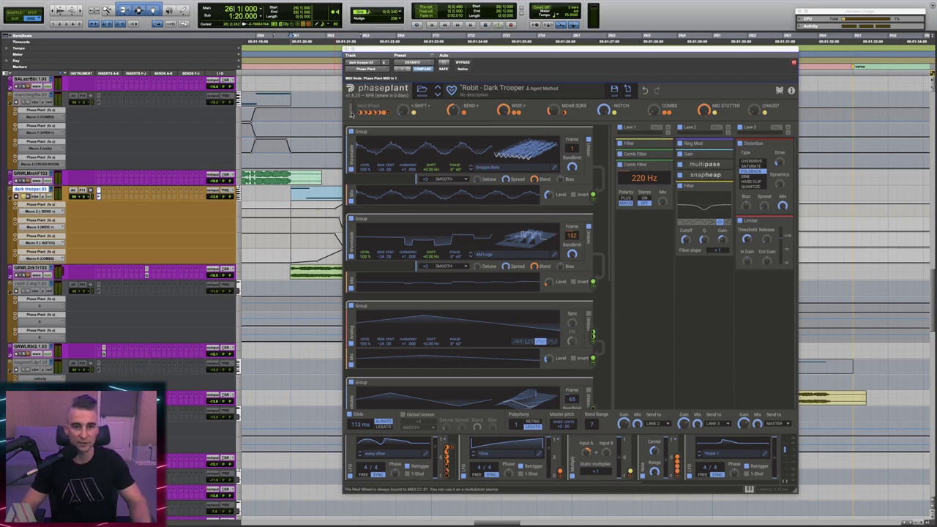
{"action": "key", "text": "space"}
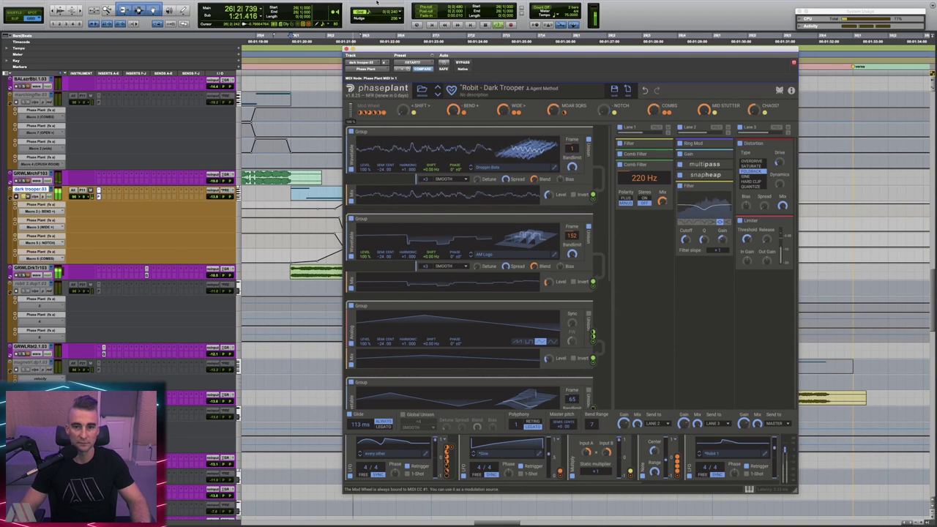
{"action": "key", "text": "space"}
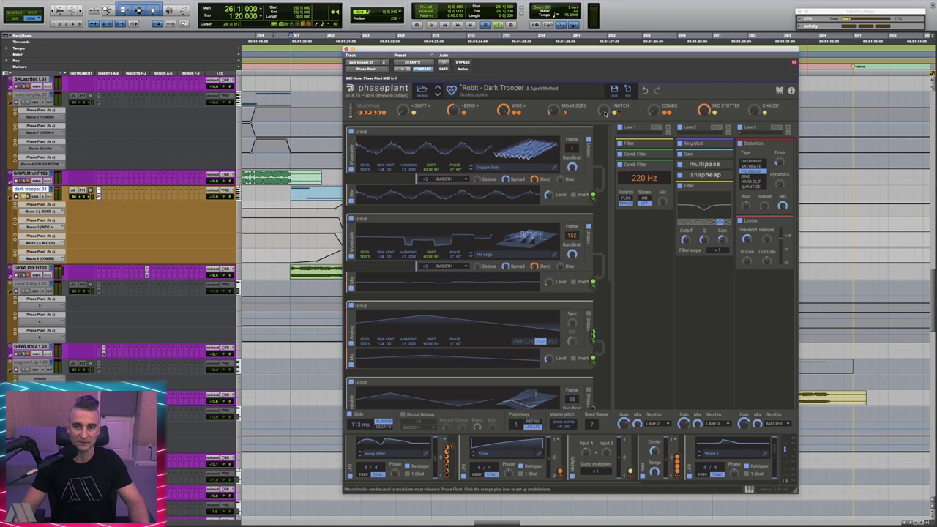
{"action": "key", "text": "space"}
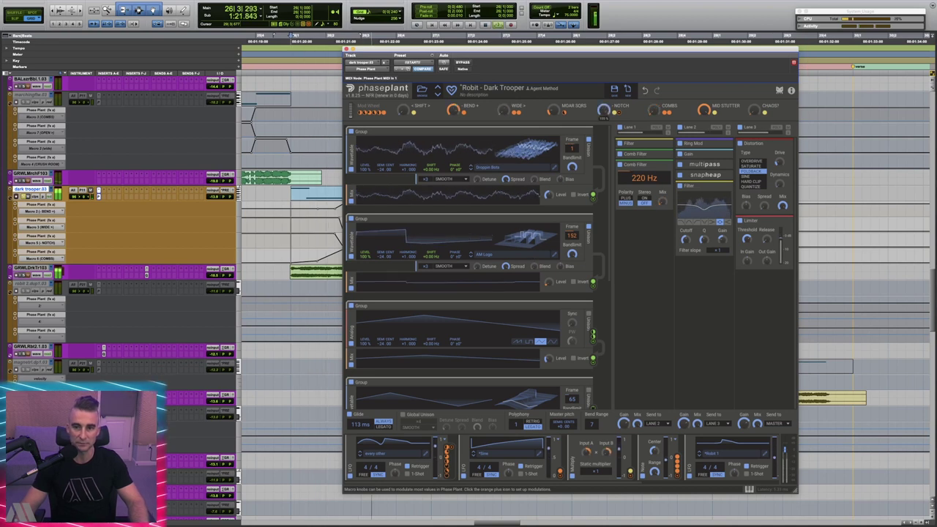
{"action": "key", "text": "space"}
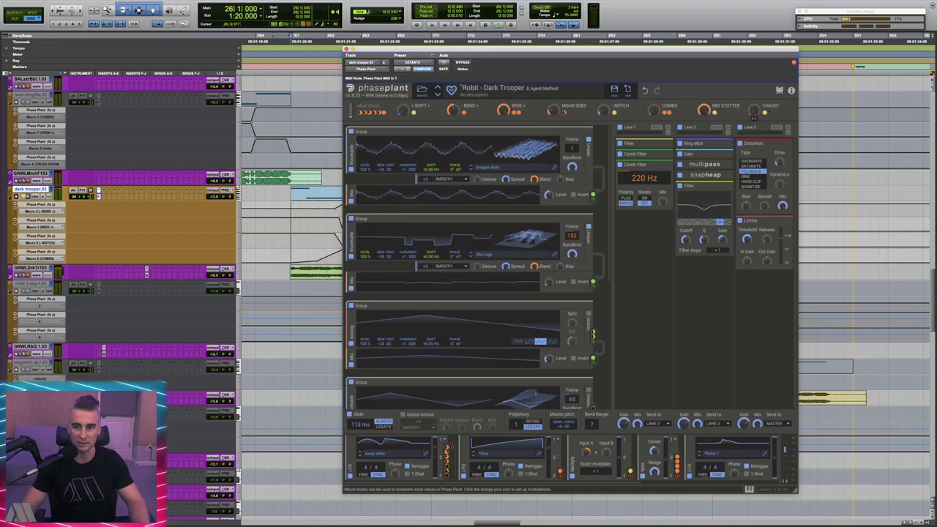
Turn the CHAOS? macro up to 100%, audition it, and close the Dark Trooper window.
{"action": "left_click_drag", "start_coordinate": [754, 110], "coordinate": [755, 74]}
{"action": "key", "text": "space"}
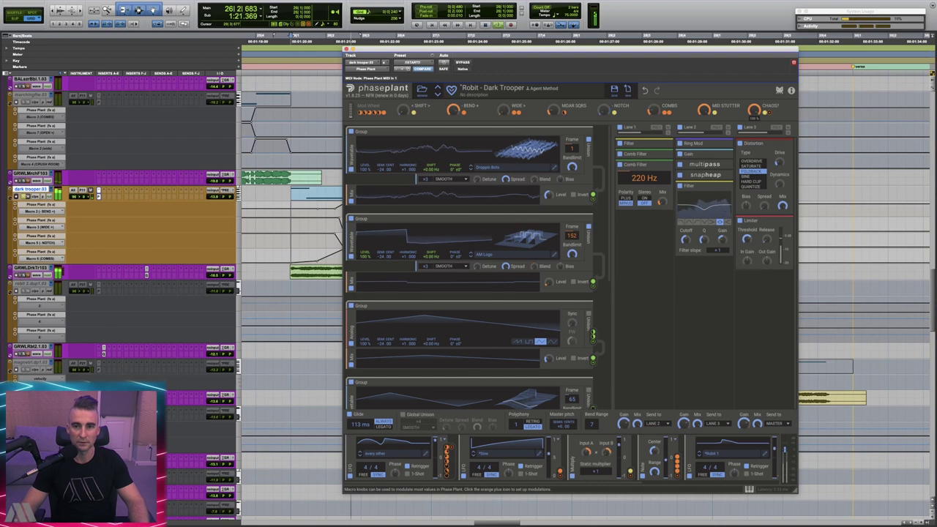
{"action": "key", "text": "space"}
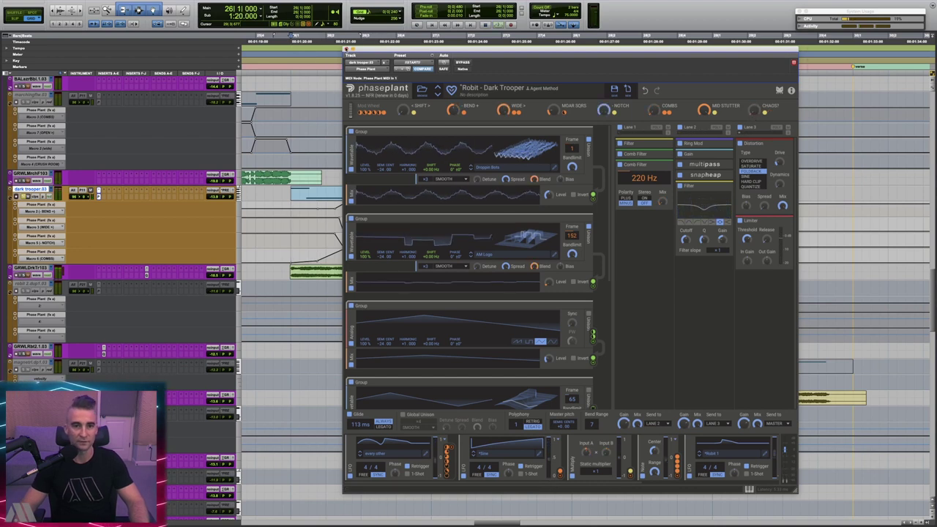
{"action": "left_click", "coordinate": [347, 49]}
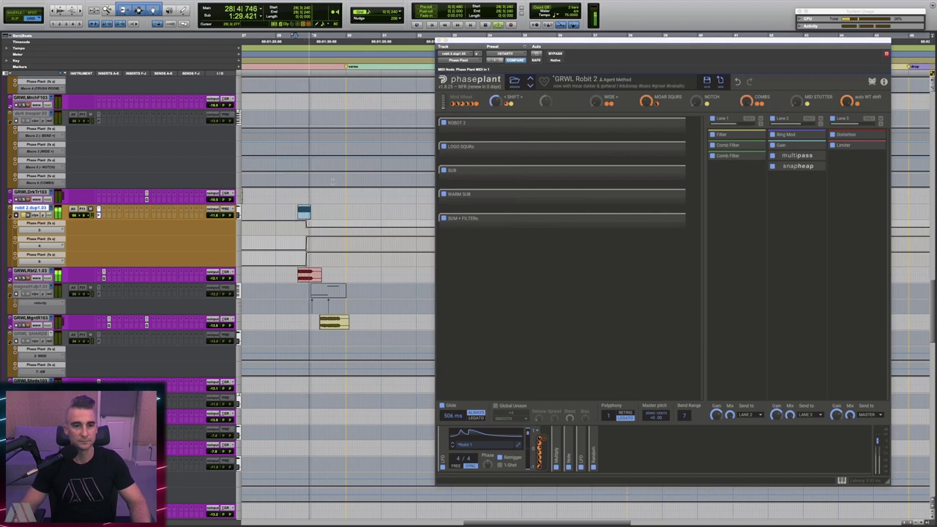
Stop playback, then audition GRWL Robit 2 twice with the MOAR SQUIB macro at 100%.
{"action": "key", "text": "space"}
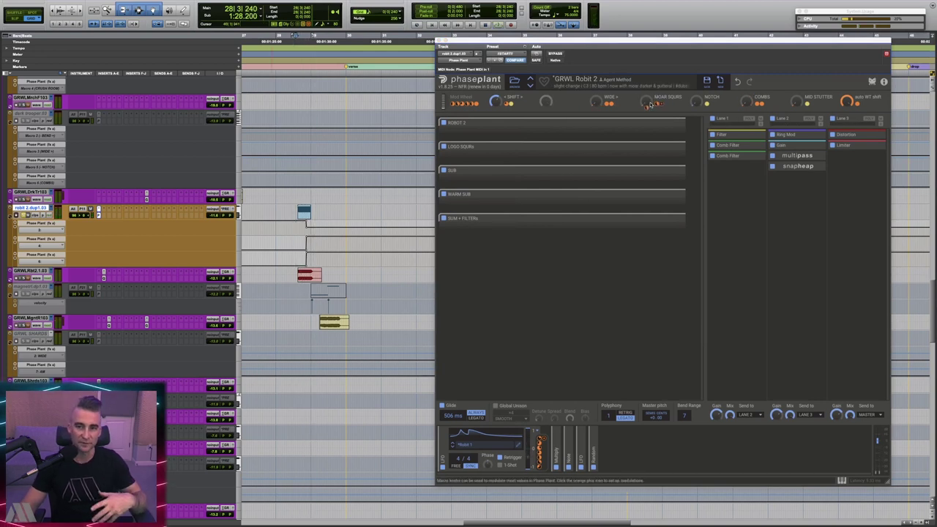
{"action": "left_click_drag", "start_coordinate": [648, 103], "coordinate": [647, 73]}
{"action": "key", "text": "space"}
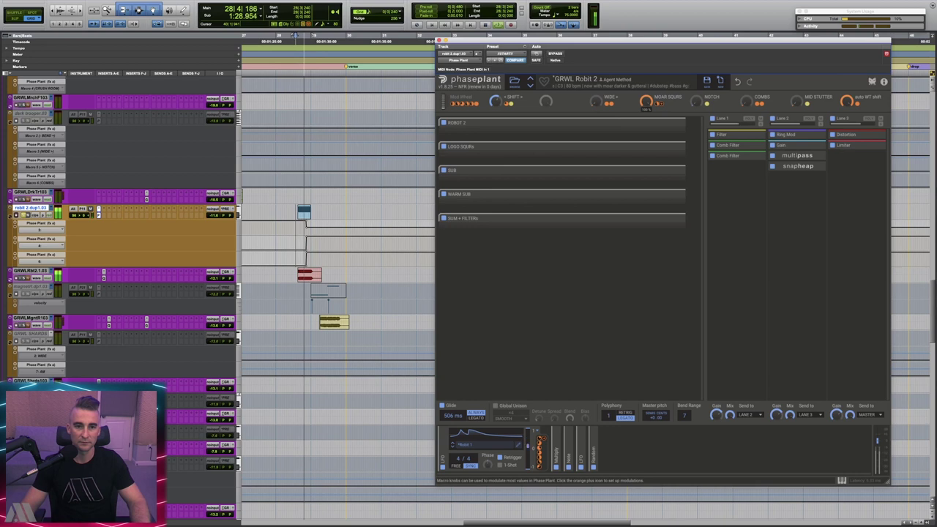
{"action": "key", "text": "space"}
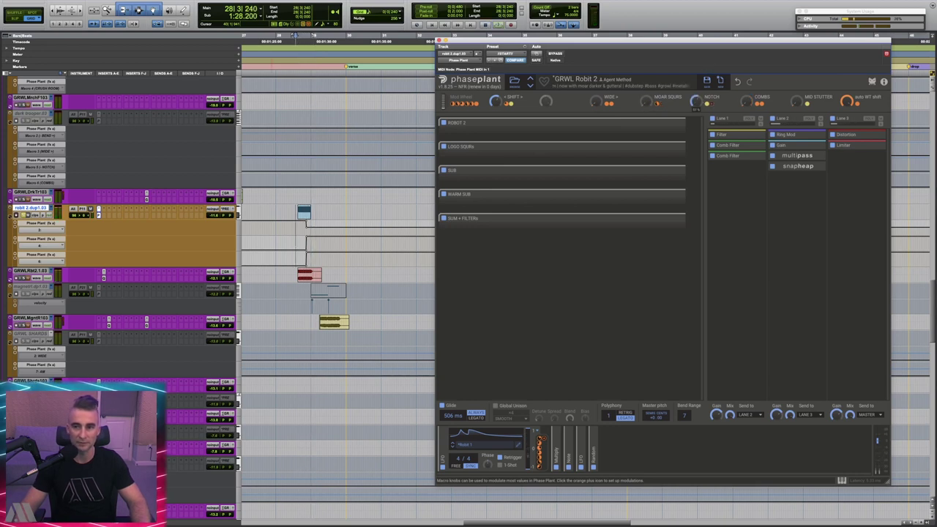
{"action": "key", "text": "space"}
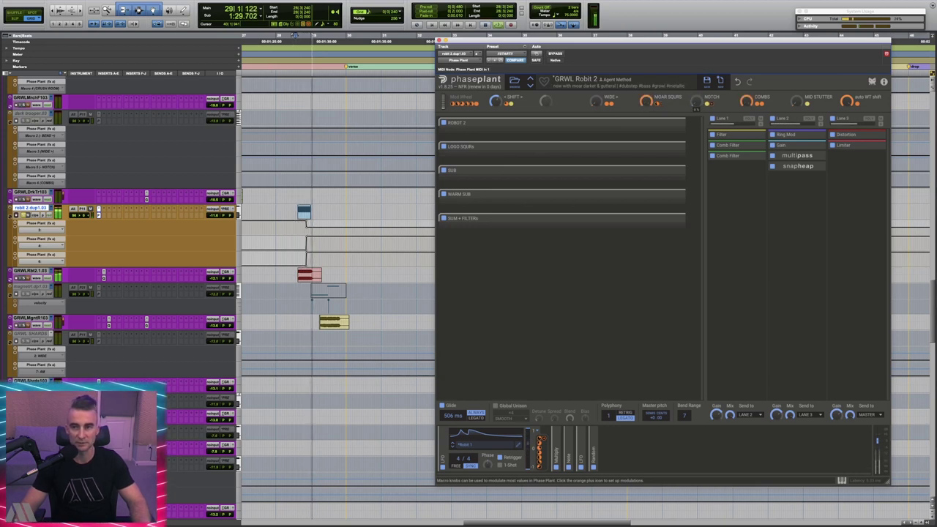
{"action": "key", "text": "space"}
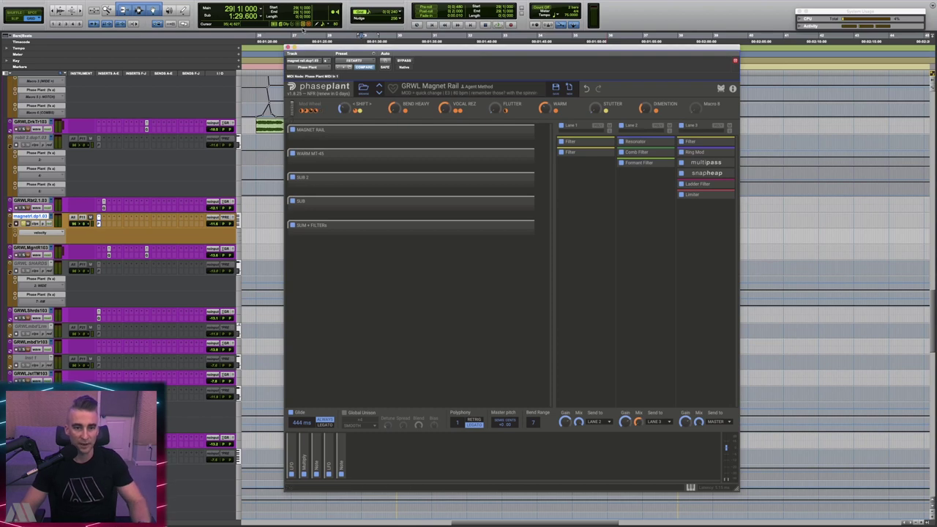
Audition the GRWL Magnet Rail preset twice, then close its plugin window.
{"action": "key", "text": "space"}
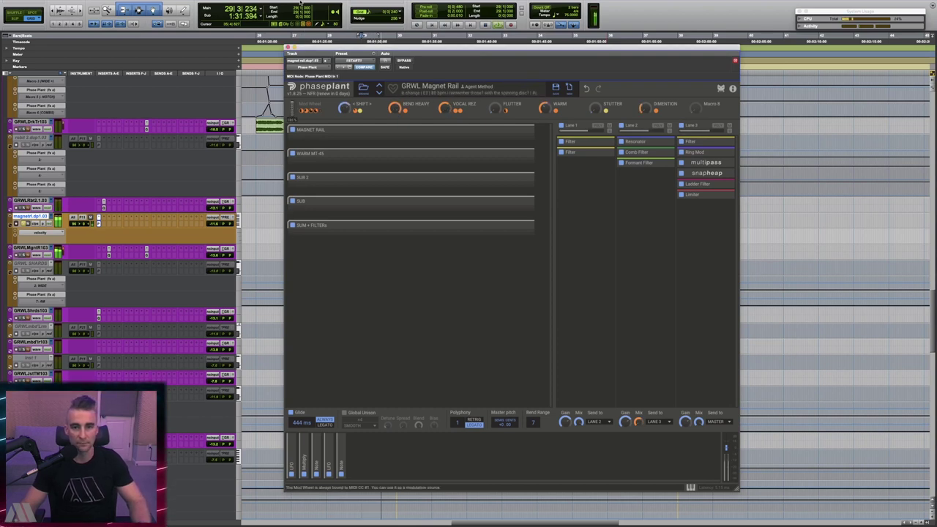
{"action": "key", "text": "space"}
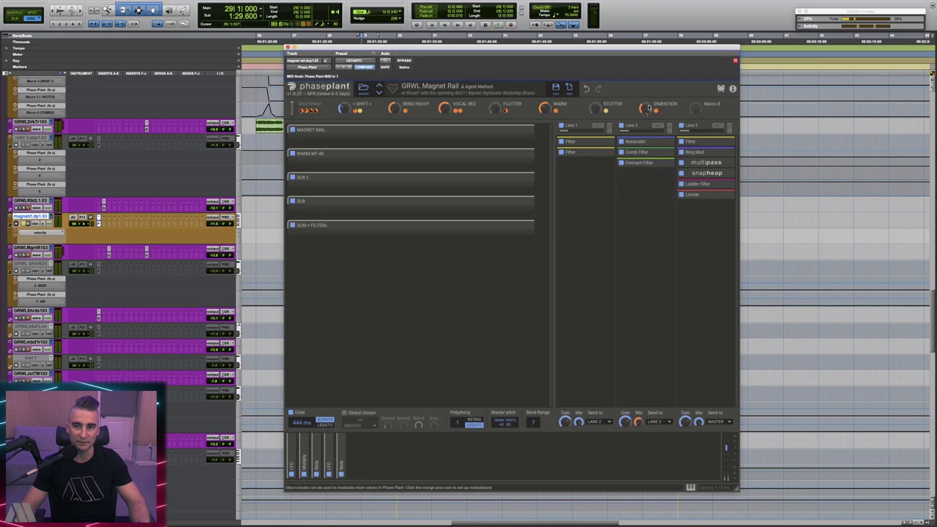
{"action": "key", "text": "space"}
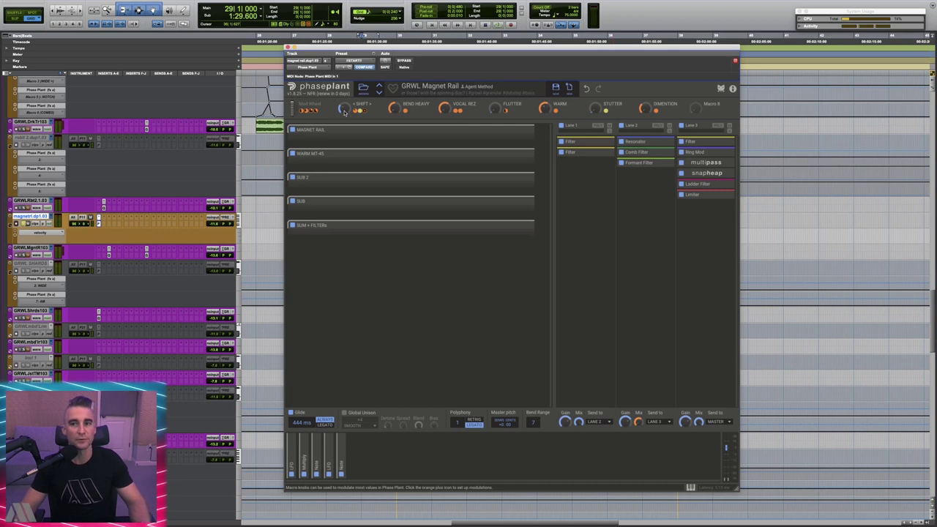
{"action": "left_click", "coordinate": [288, 48]}
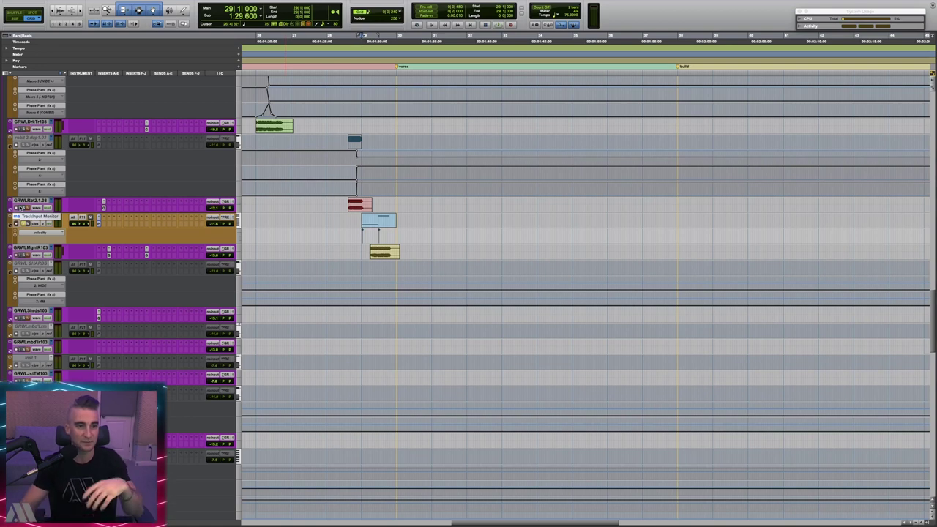
Set the play start to bar 20 and start playback.
{"action": "scroll", "coordinate": [409, 173], "scroll_direction": "down", "scroll_amount": 3}
{"action": "scroll", "coordinate": [410, 172], "scroll_direction": "up", "scroll_amount": 5}
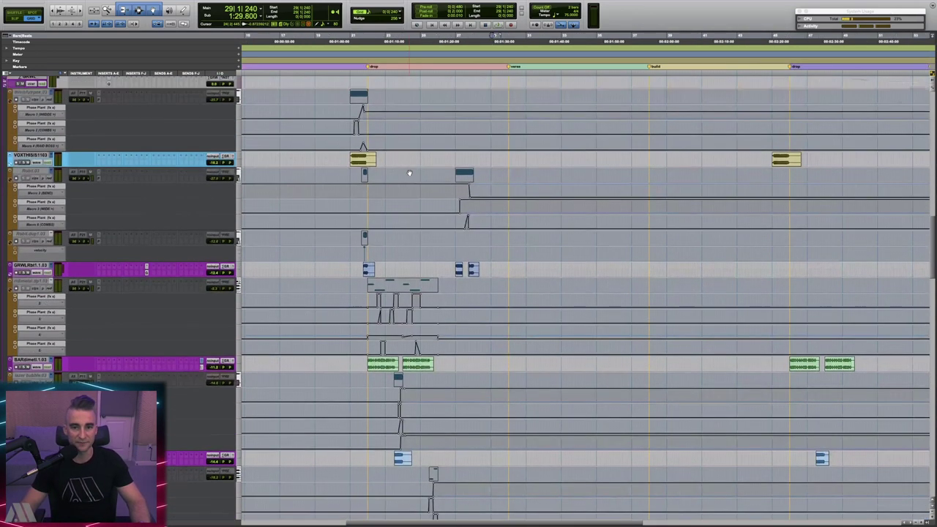
{"action": "scroll", "coordinate": [409, 172], "scroll_direction": "down", "scroll_amount": 5}
{"action": "scroll", "coordinate": [410, 173], "scroll_direction": "up", "scroll_amount": 3}
{"action": "scroll", "coordinate": [409, 173], "scroll_direction": "left", "scroll_amount": 2}
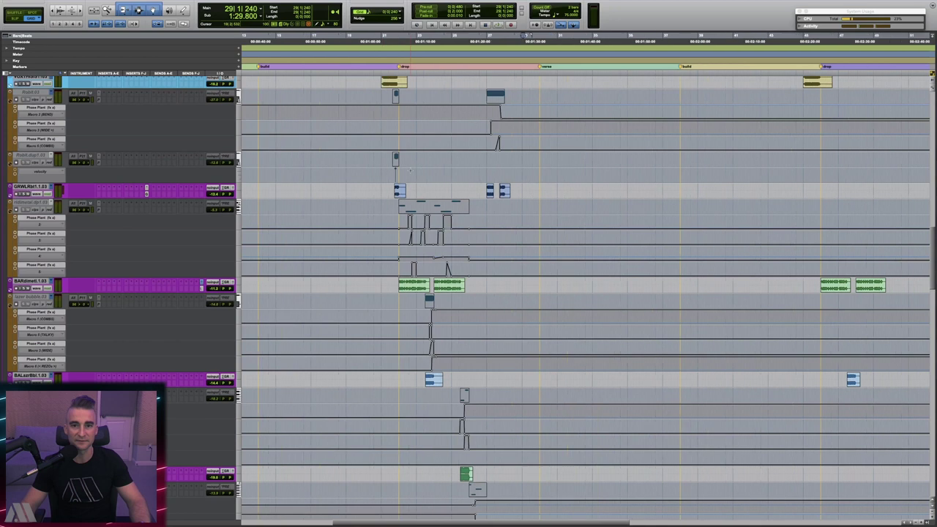
{"action": "left_click", "coordinate": [380, 167]}
{"action": "scroll", "coordinate": [379, 162], "scroll_direction": "up", "scroll_amount": 3}
{"action": "scroll", "coordinate": [378, 162], "scroll_direction": "down", "scroll_amount": 4}
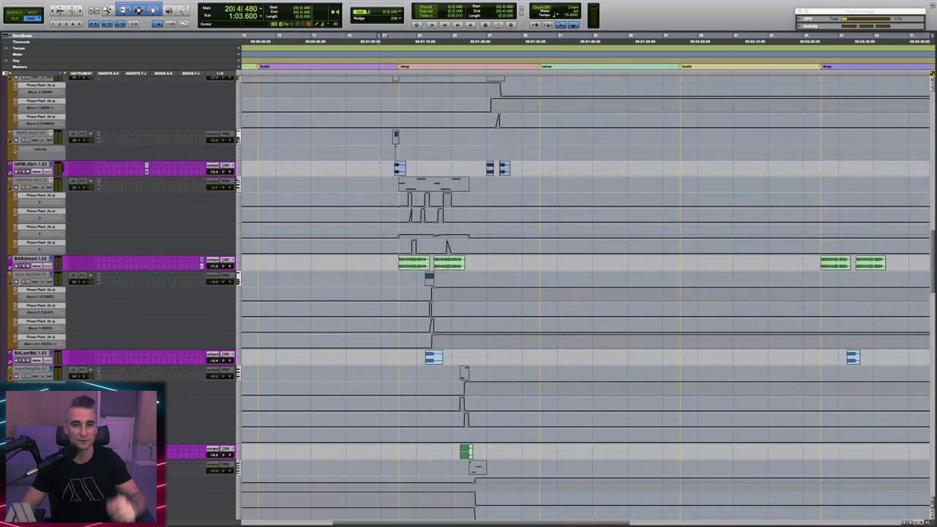
{"action": "key", "text": "space"}
Scroll down the track list toward the GRWL Shards track while the session plays.
{"action": "scroll", "coordinate": [380, 163], "scroll_direction": "up", "scroll_amount": 3}
{"action": "scroll", "coordinate": [439, 154], "scroll_direction": "down", "scroll_amount": 3}
{"action": "scroll", "coordinate": [476, 150], "scroll_direction": "up", "scroll_amount": 1}
{"action": "scroll", "coordinate": [511, 147], "scroll_direction": "down", "scroll_amount": 2}
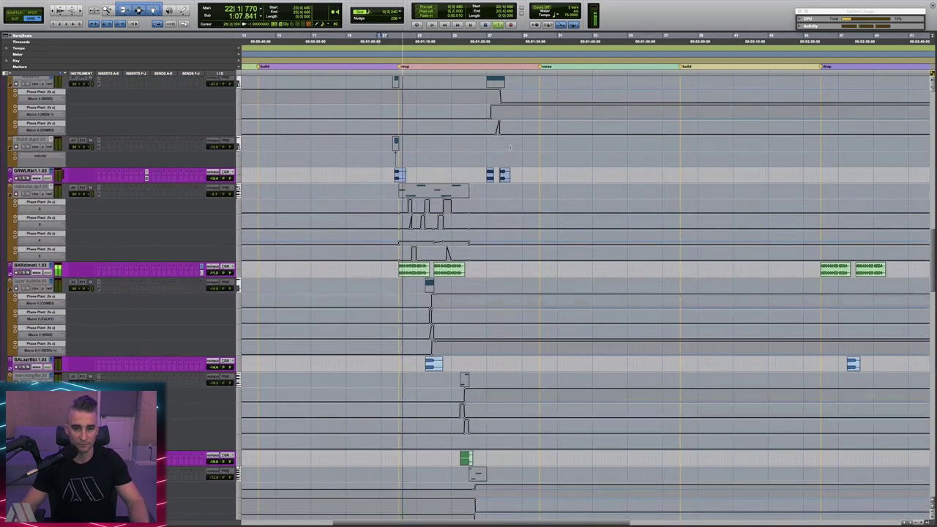
{"action": "scroll", "coordinate": [510, 147], "scroll_direction": "down", "scroll_amount": 2}
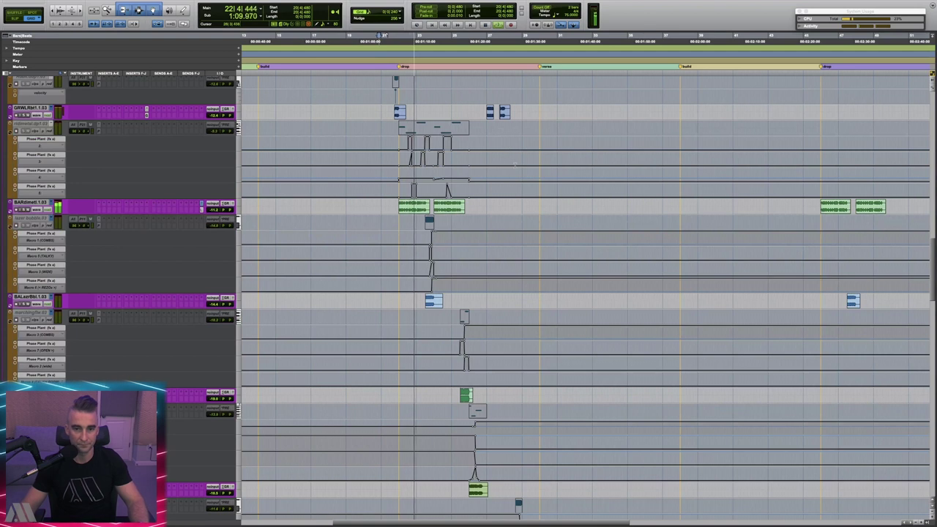
{"action": "scroll", "coordinate": [510, 155], "scroll_direction": "down", "scroll_amount": 2}
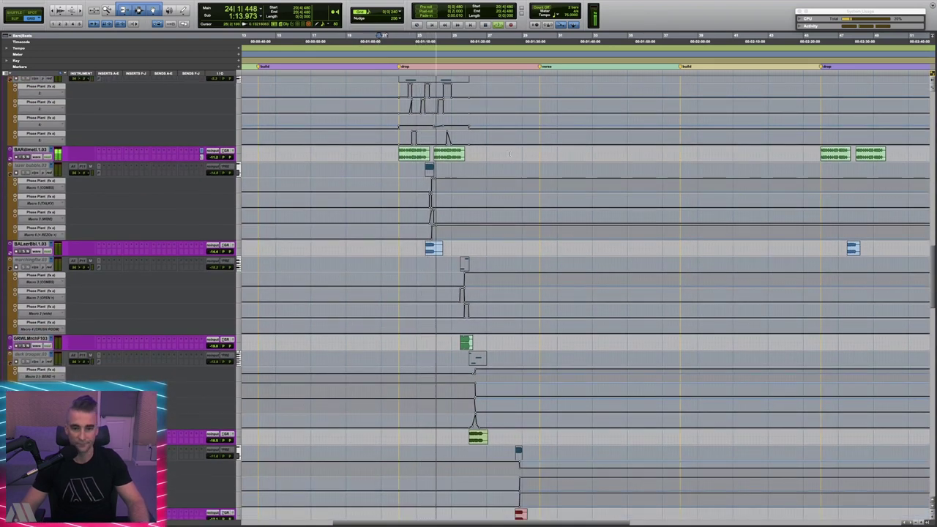
{"action": "scroll", "coordinate": [513, 155], "scroll_direction": "down", "scroll_amount": 2}
{"action": "scroll", "coordinate": [519, 163], "scroll_direction": "down", "scroll_amount": 2}
{"action": "scroll", "coordinate": [519, 164], "scroll_direction": "down", "scroll_amount": 2}
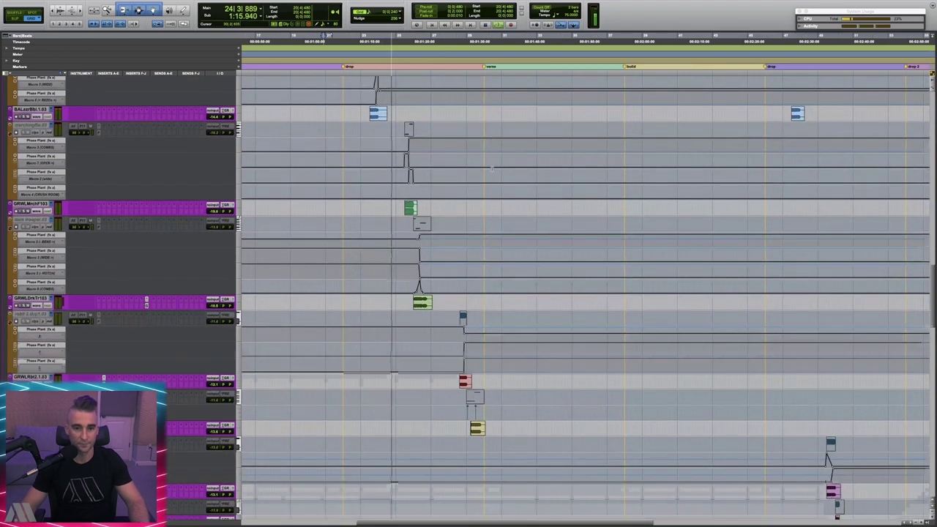
{"action": "scroll", "coordinate": [493, 168], "scroll_direction": "down", "scroll_amount": 1}
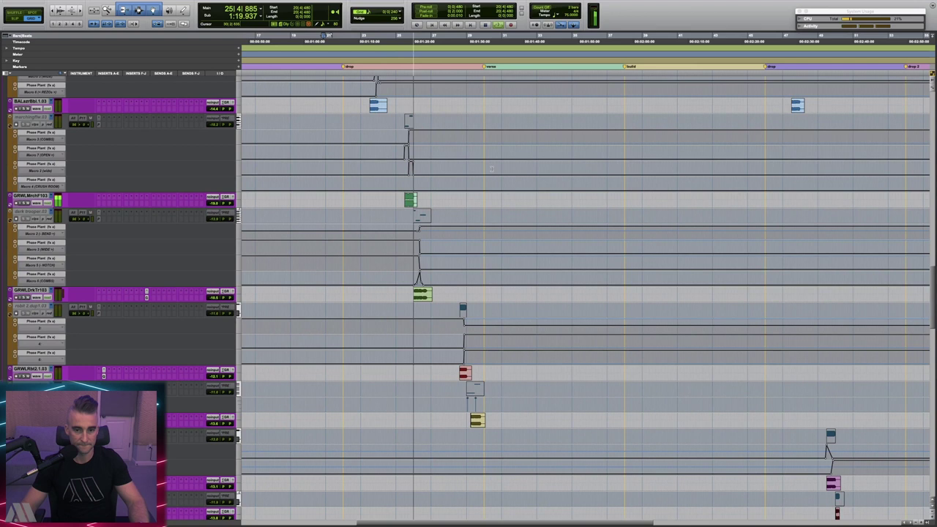
{"action": "scroll", "coordinate": [492, 167], "scroll_direction": "down", "scroll_amount": 1}
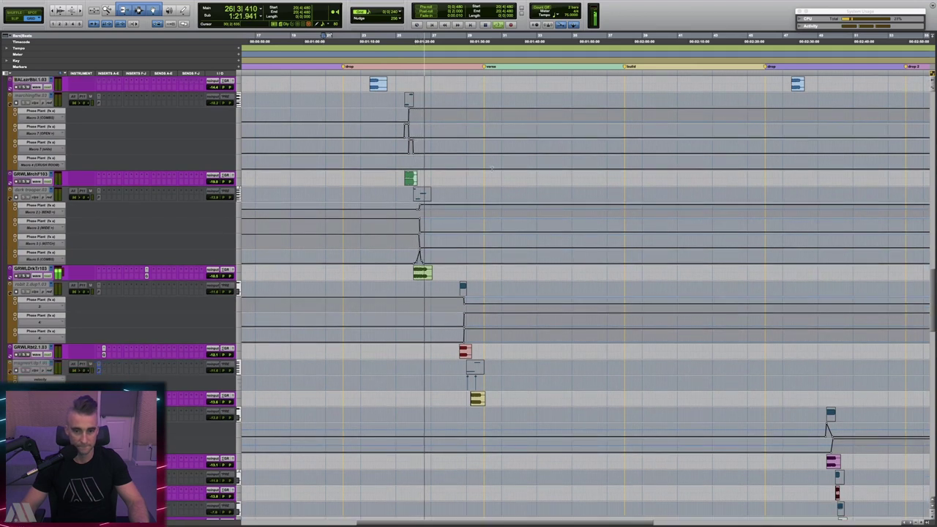
{"action": "scroll", "coordinate": [492, 168], "scroll_direction": "down", "scroll_amount": 3}
{"action": "scroll", "coordinate": [492, 168], "scroll_direction": "down", "scroll_amount": 1}
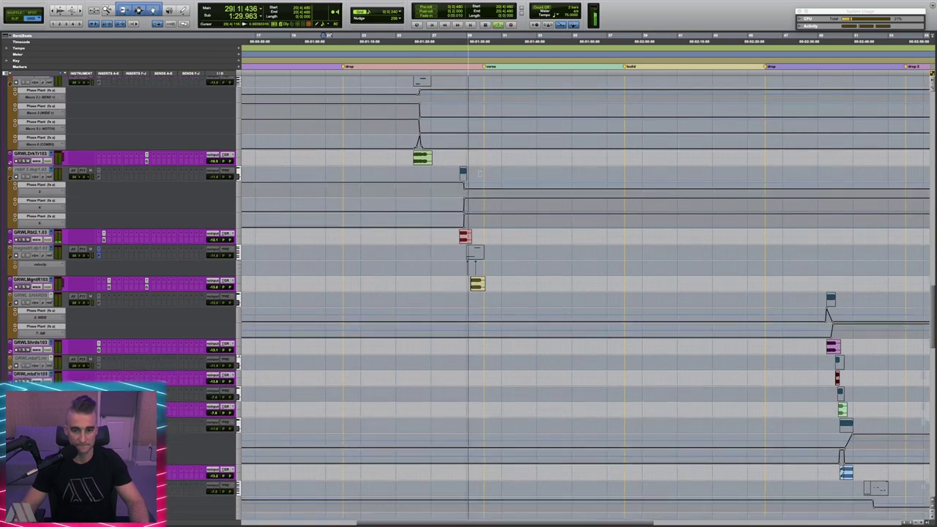
{"action": "scroll", "coordinate": [480, 174], "scroll_direction": "down", "scroll_amount": 2}
{"action": "scroll", "coordinate": [480, 175], "scroll_direction": "right", "scroll_amount": 2}
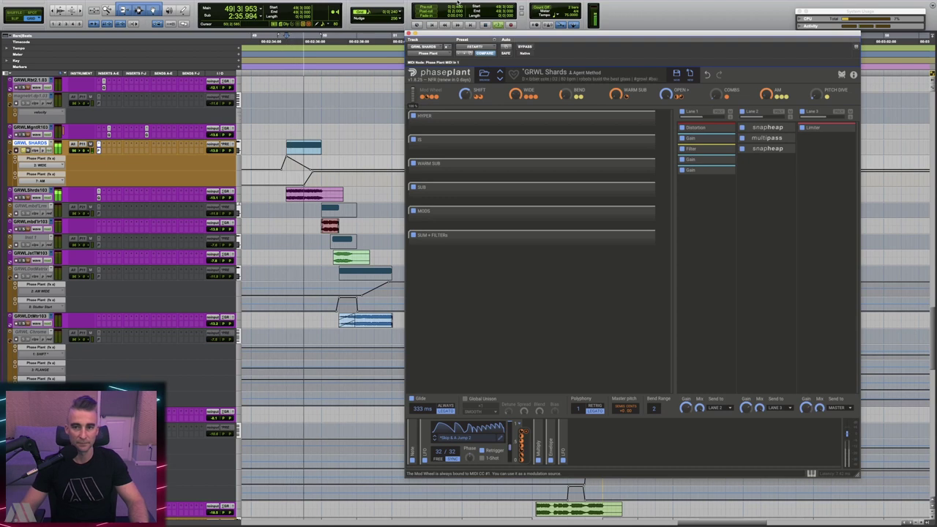
{"action": "key", "text": "space"}
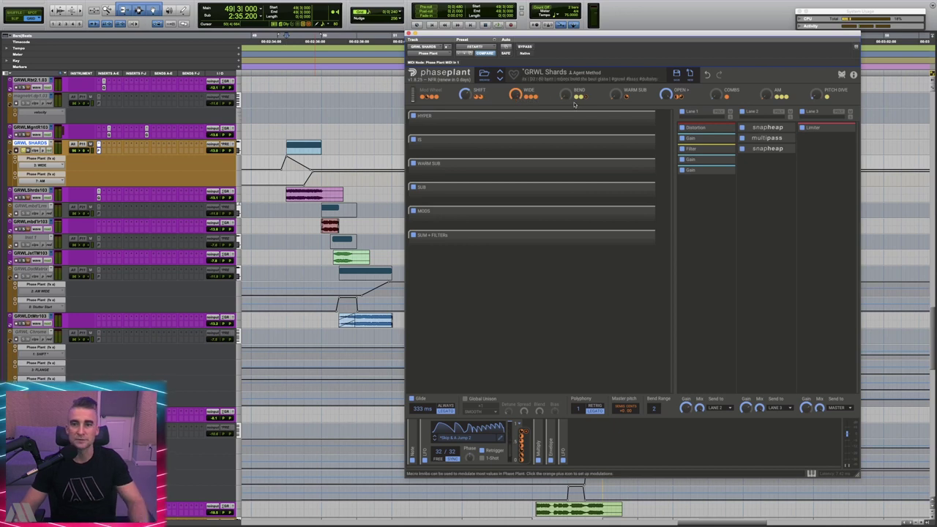
{"action": "key", "text": "space"}
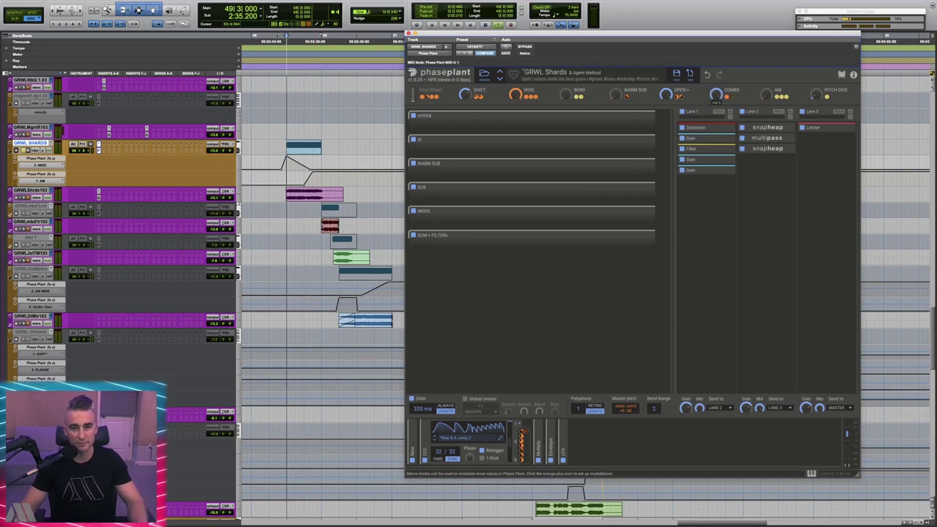
{"action": "key", "text": "space"}
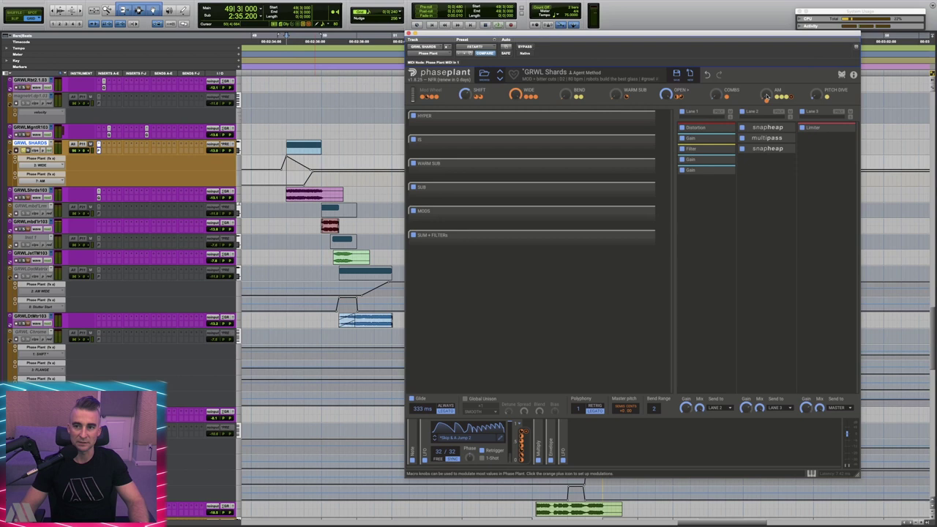
{"action": "key", "text": "space"}
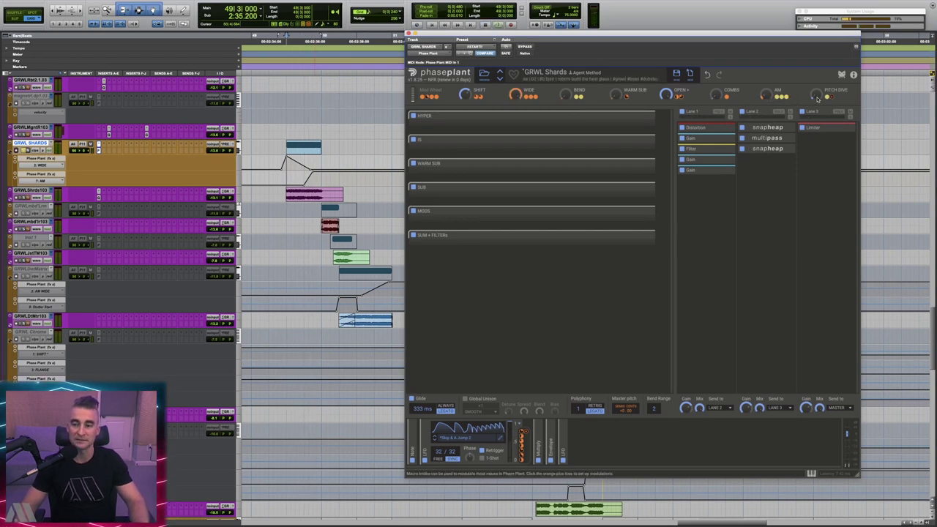
{"action": "key", "text": "space"}
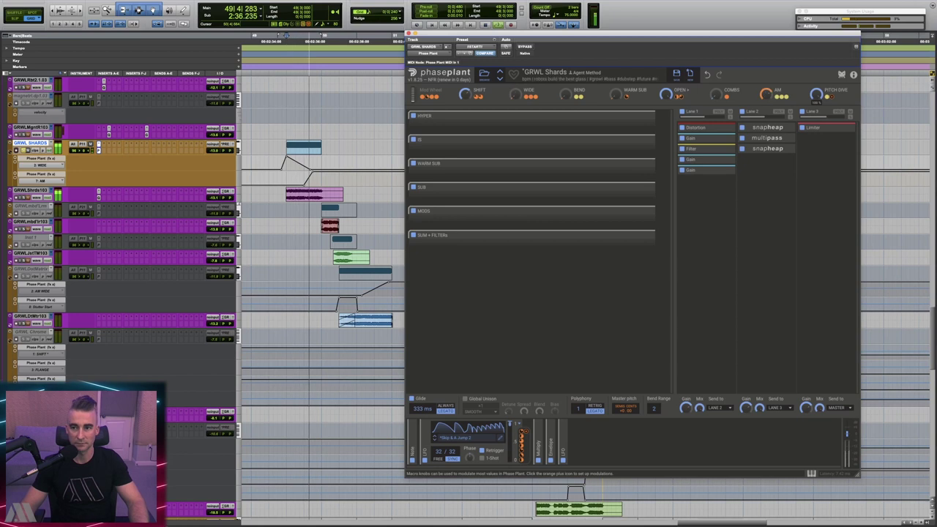
{"action": "key", "text": "space"}
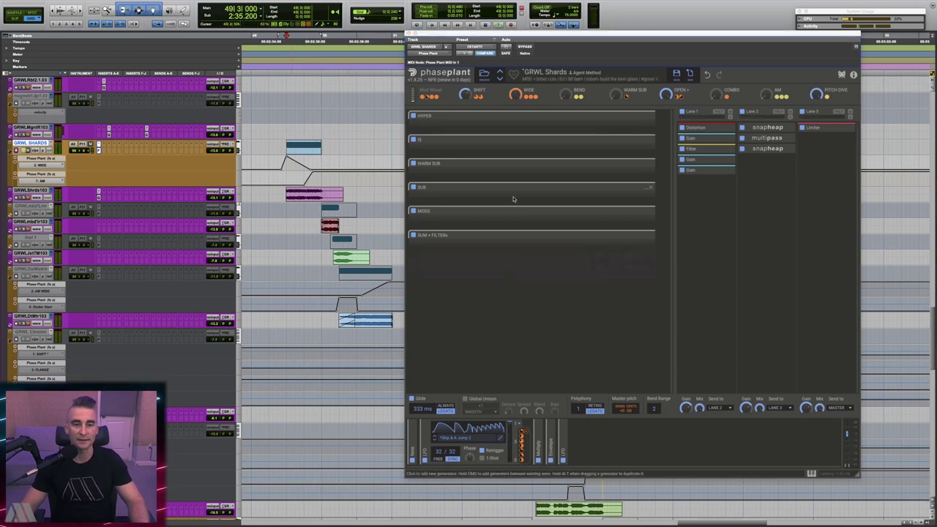
{"action": "left_click", "coordinate": [99, 211]}
Open the next GRWL track's Phase Plant to show its Lambda'larm preset.
{"action": "left_click", "coordinate": [98, 211]}
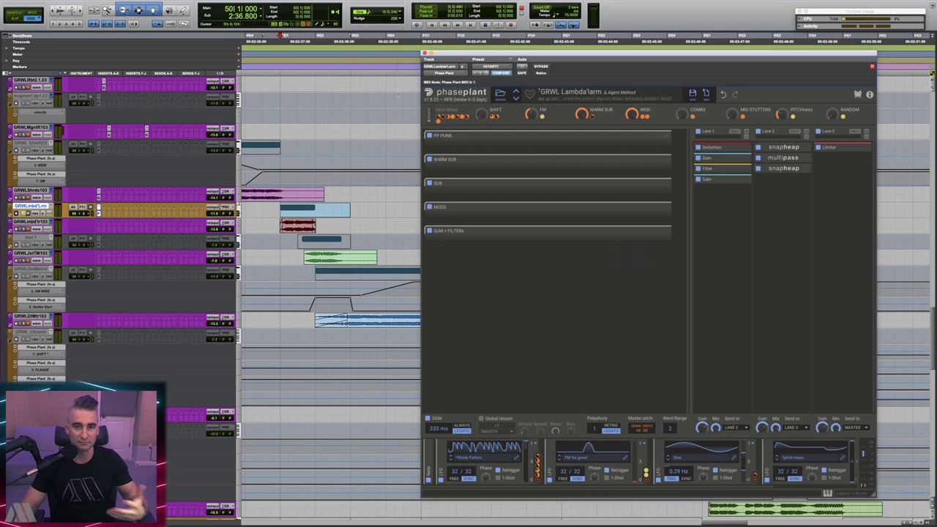
Step to the GRWL Just A Total Mess instrument, nudge its window right, and audition it.
{"action": "key", "text": ";"}
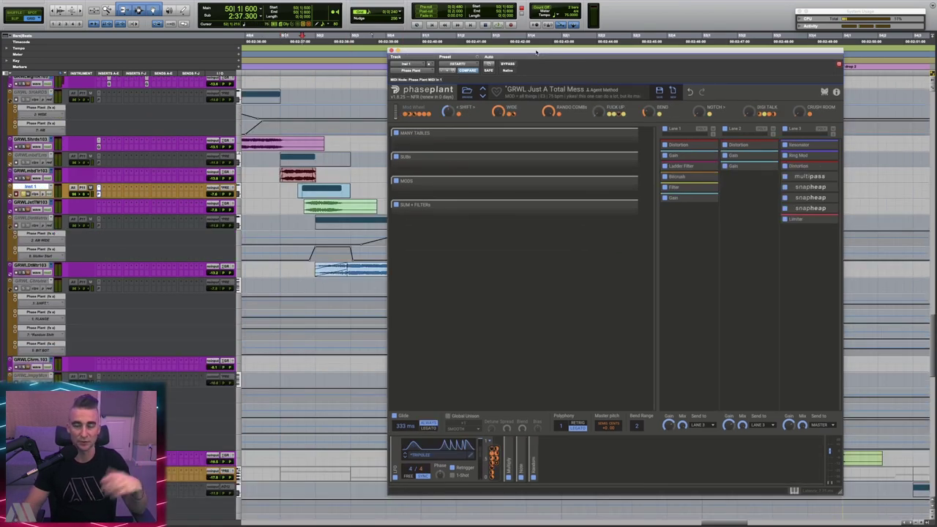
{"action": "left_click_drag", "start_coordinate": [536, 51], "coordinate": [560, 62]}
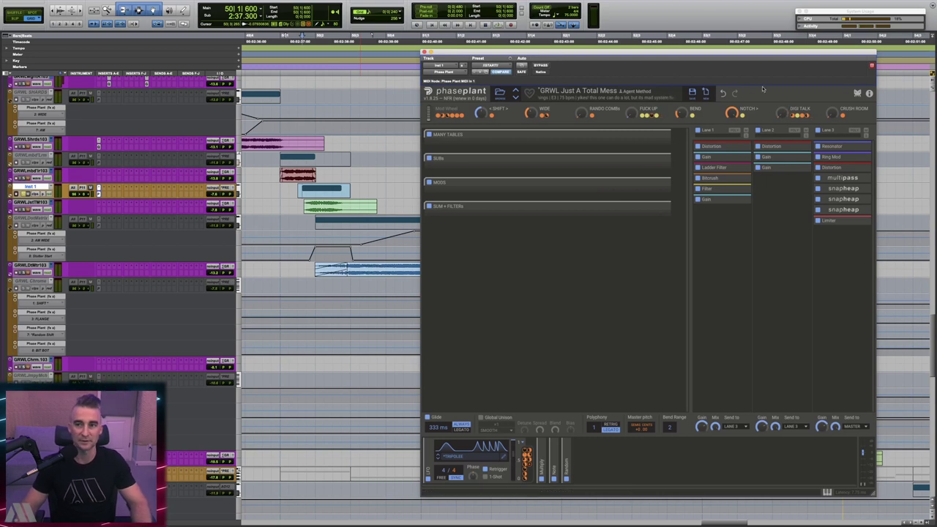
{"action": "key", "text": "space"}
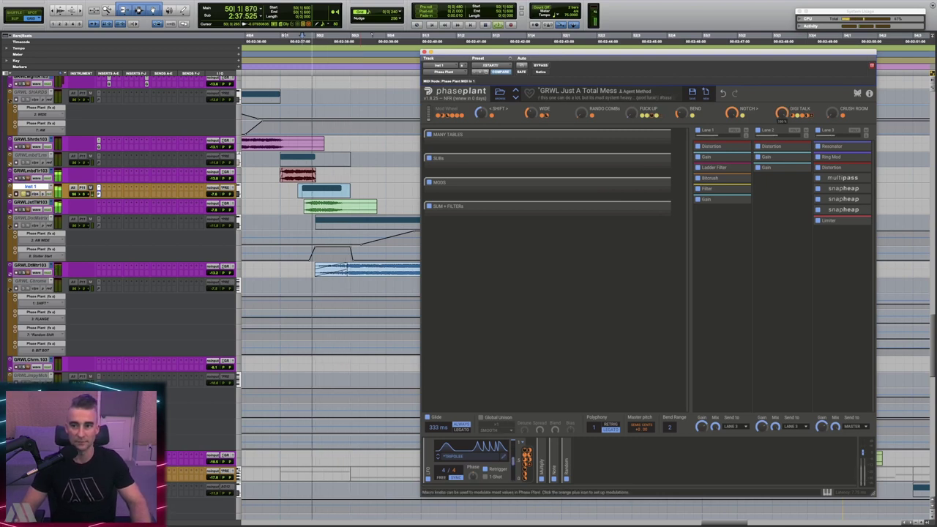
{"action": "key", "text": "space"}
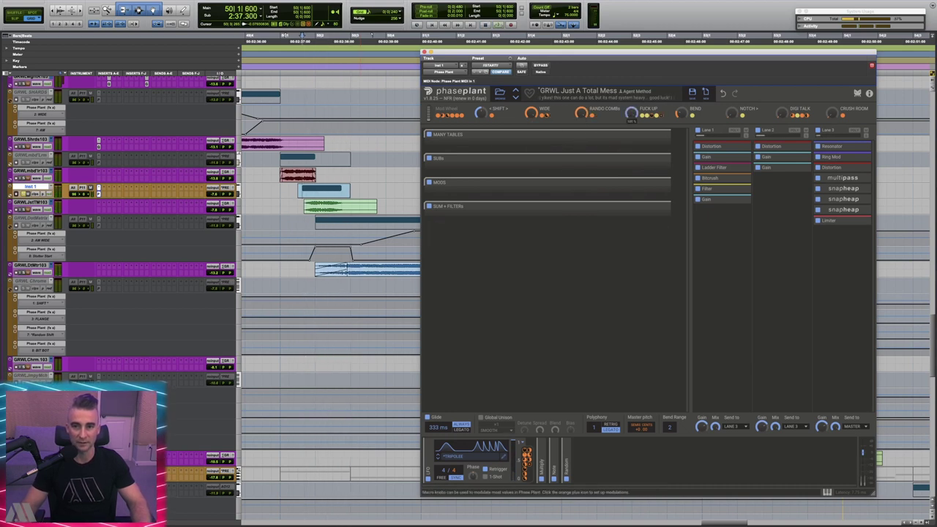
{"action": "key", "text": "space"}
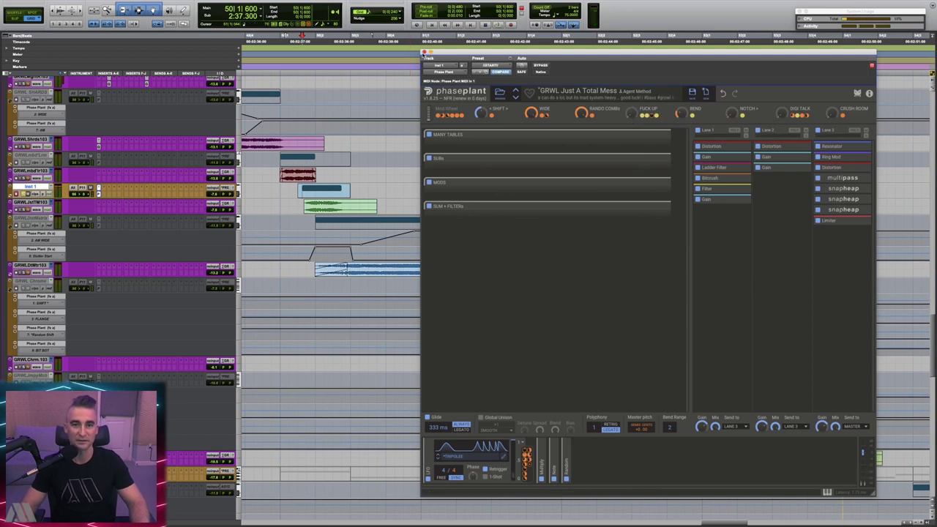
Step to GRWL Dot Matrix and audition it twice, then move on to GRWL Chrome.
{"action": "key", "text": "ctrl+semicolon"}
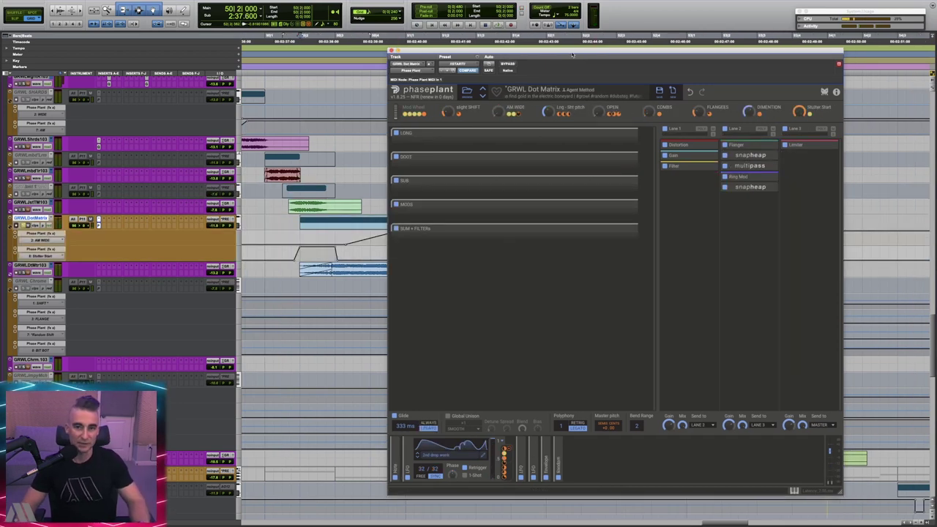
{"action": "key", "text": "space"}
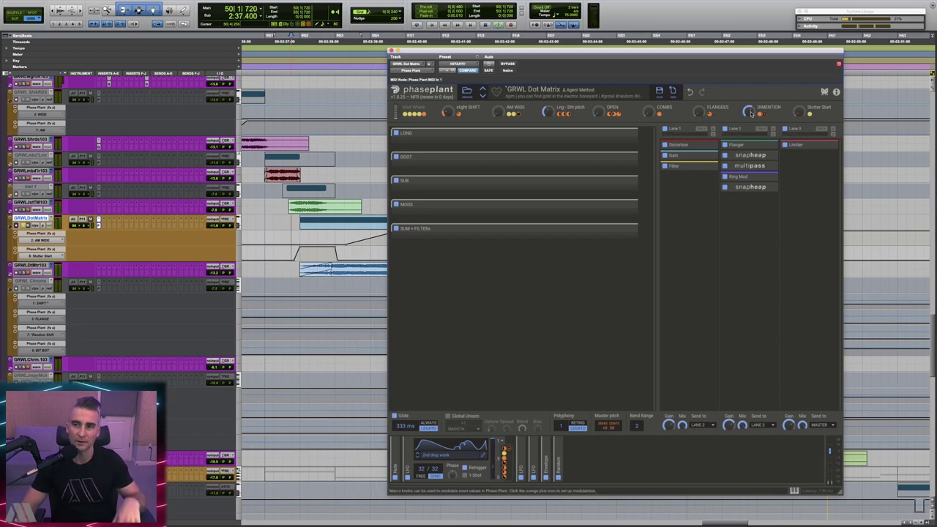
{"action": "key", "text": "space"}
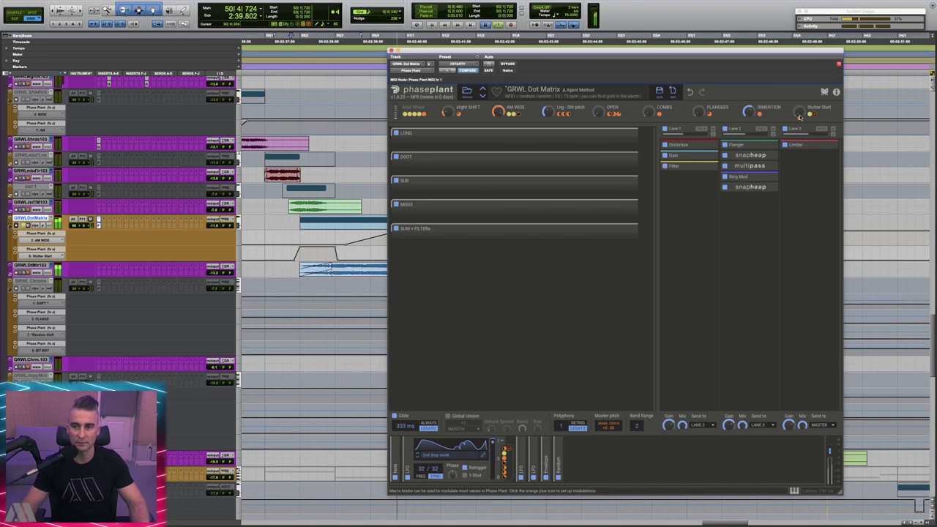
{"action": "key", "text": "semicolon"}
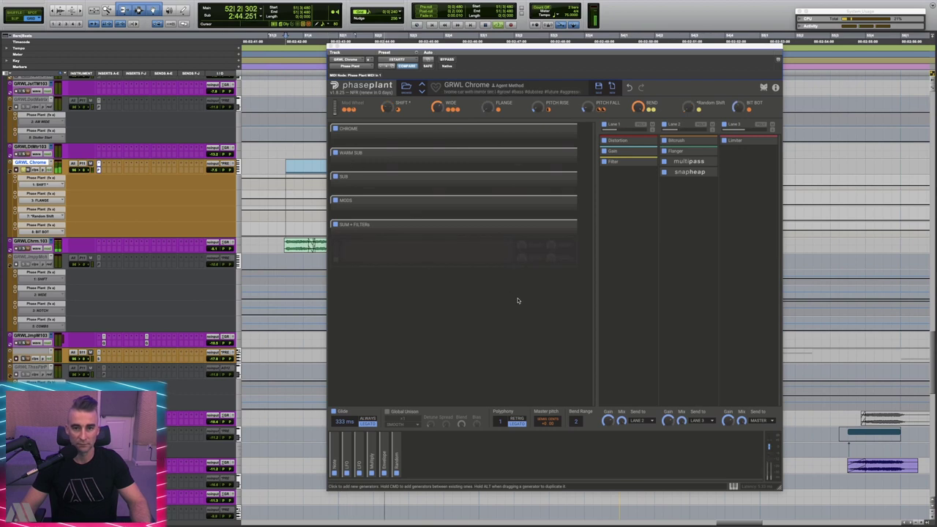
Stop playback and expand the GRWL Chrome preset's two LFO modulator panels.
{"action": "left_click", "coordinate": [485, 24]}
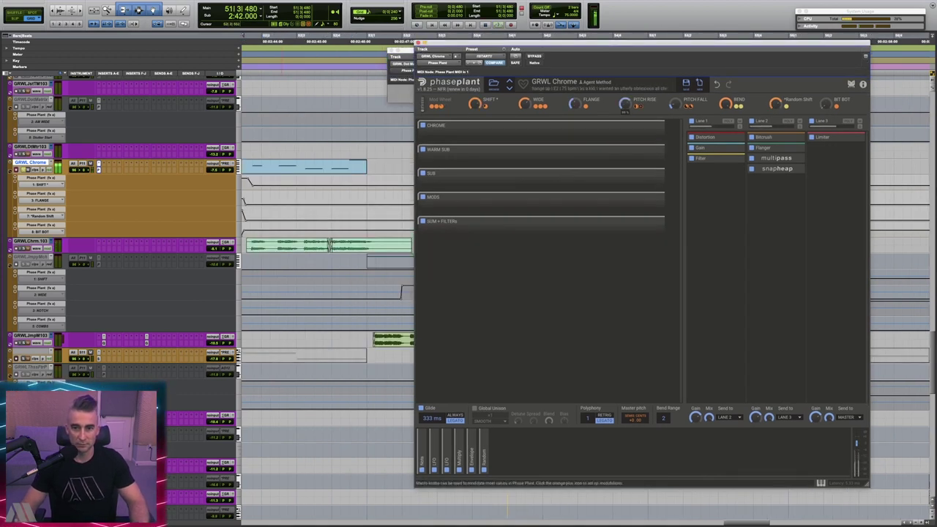
{"action": "left_click", "coordinate": [677, 106]}
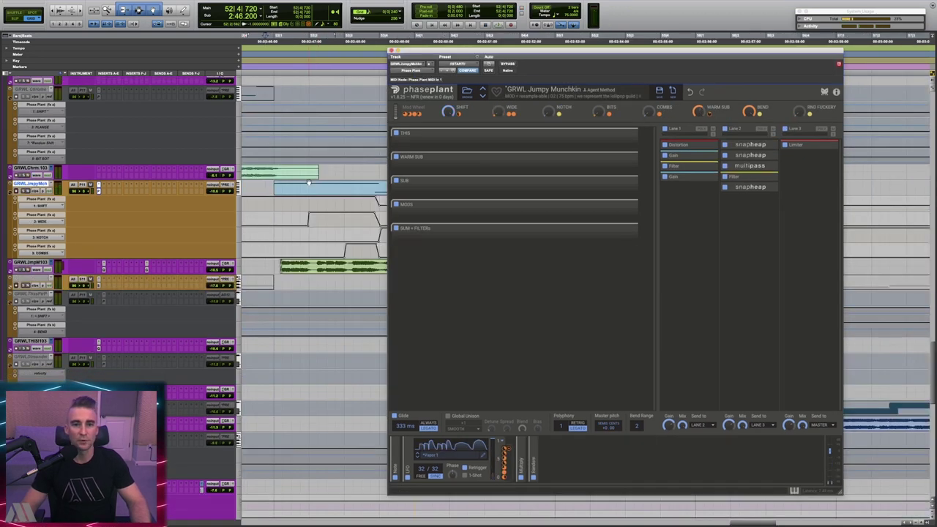
Play and stop the GRWL Jumpy Munchkin preset for a brief audition.
{"action": "key", "text": "space"}
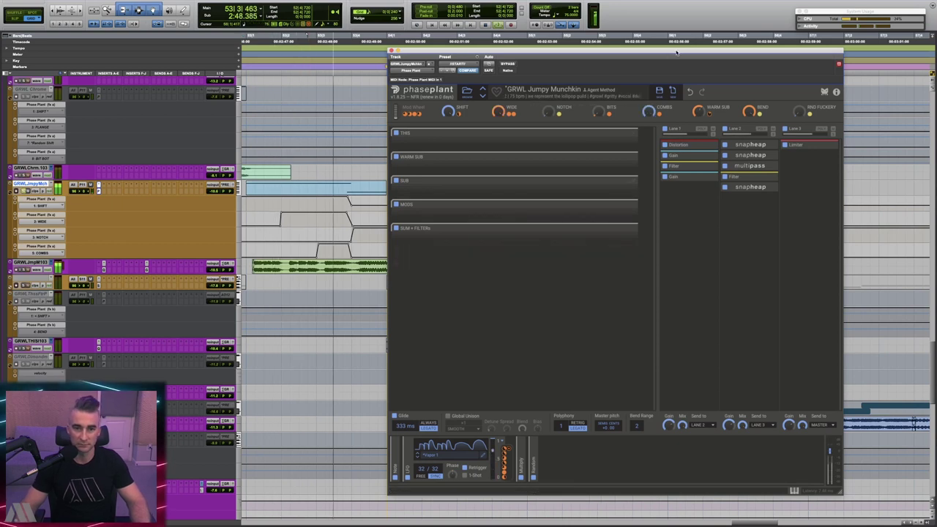
{"action": "key", "text": "space"}
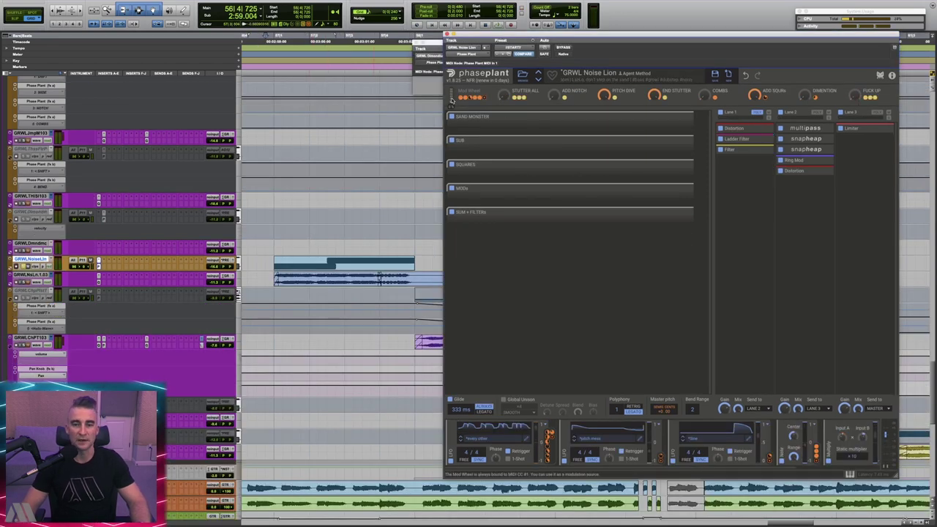
Play back the track to audition the GRWL Noise Lion preset.
{"action": "key", "text": "space"}
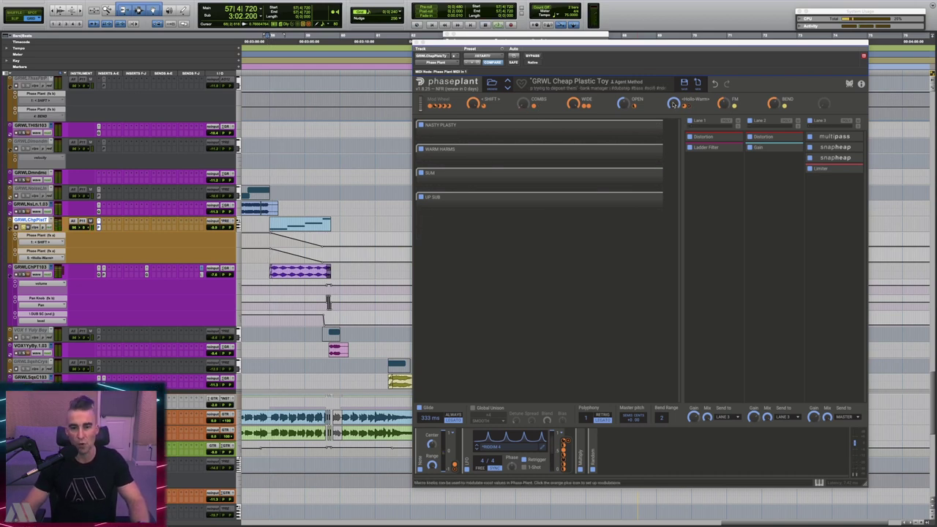
Set Hollo-Warm to 0 %, audition Cheap Plastic Toy, then select the VOX 1 Yuy Boy track.
{"action": "left_click", "coordinate": [674, 103]}
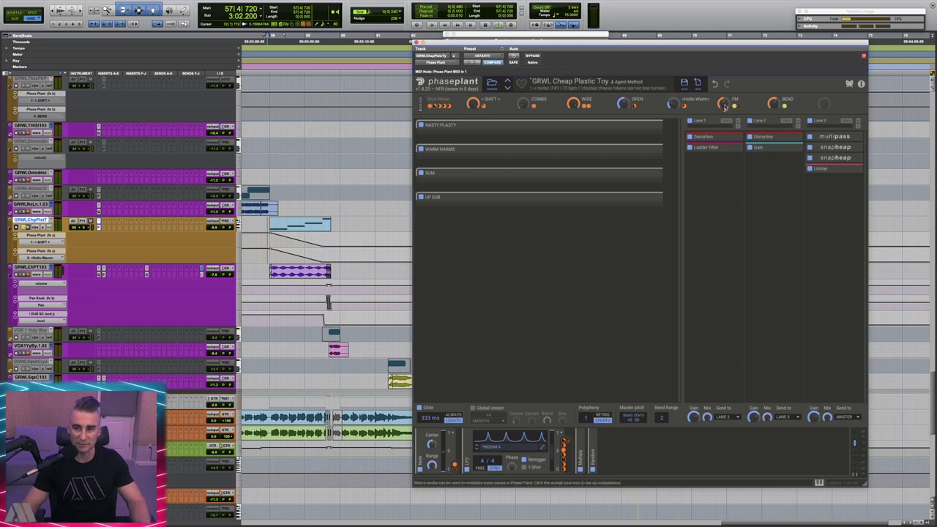
{"action": "key", "text": "space"}
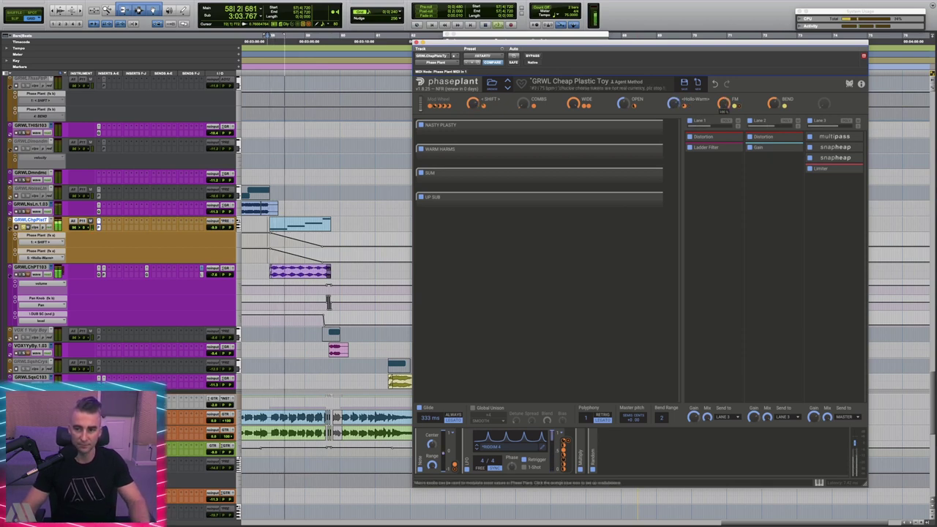
{"action": "key", "text": "space"}
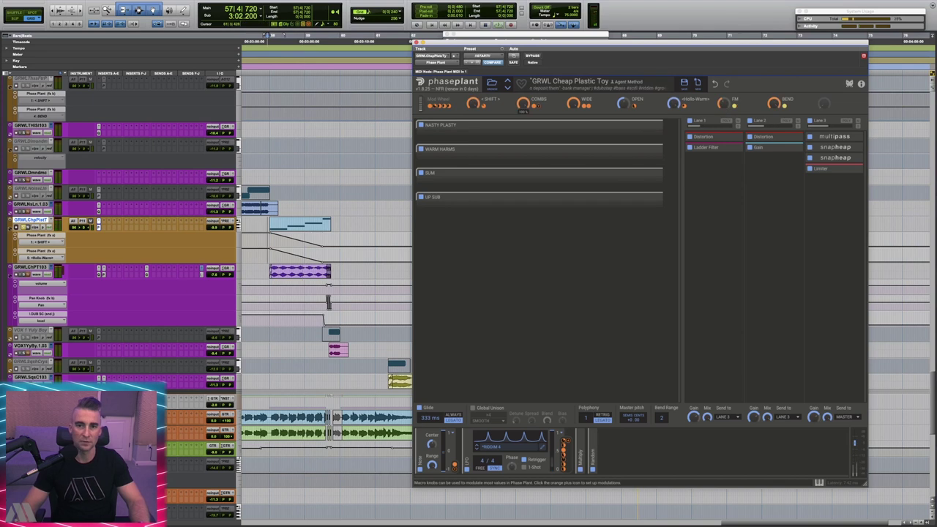
{"action": "key", "text": "space"}
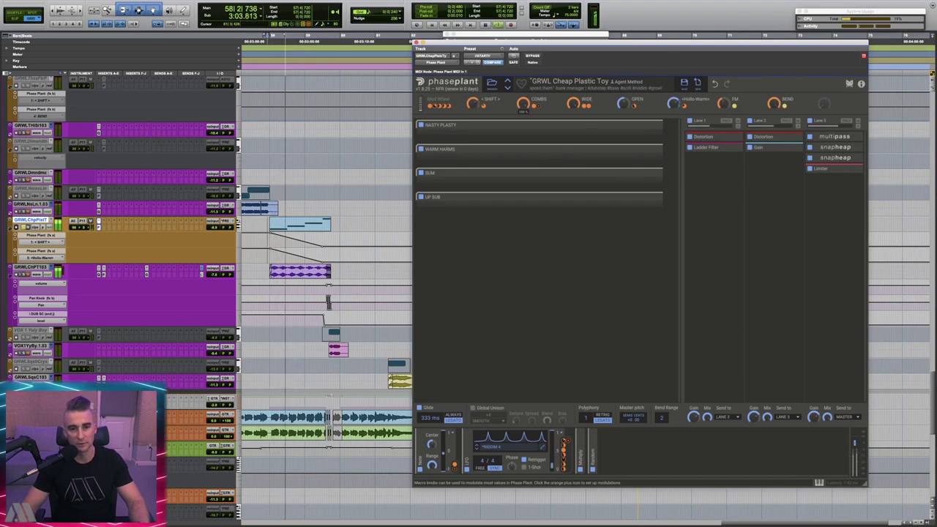
{"action": "left_click", "coordinate": [29, 296]}
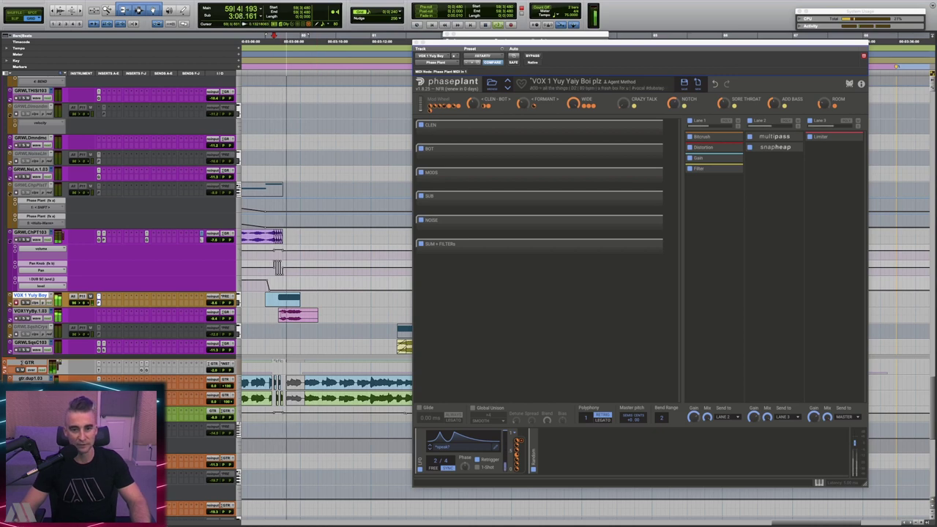
Play the vocal clip to audition VOX 1 Yuy Yaiy Boi plz with Crazy Talk and Room raised.
{"action": "key", "text": "space"}
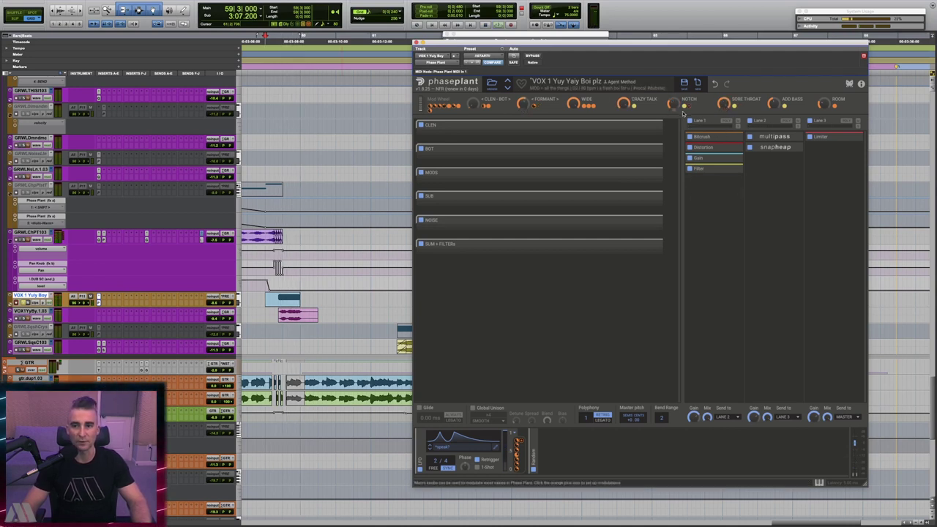
{"action": "key", "text": "space"}
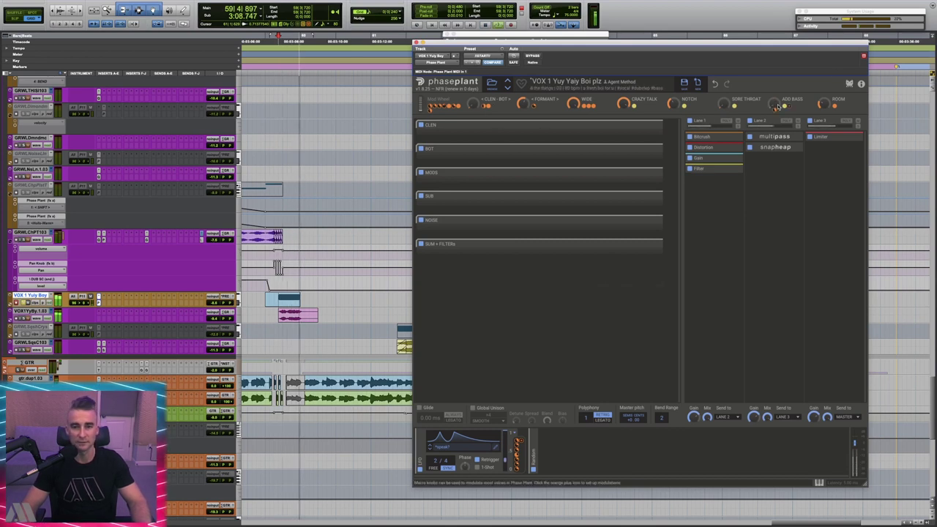
{"action": "key", "text": "space"}
{"action": "key", "text": "space"}
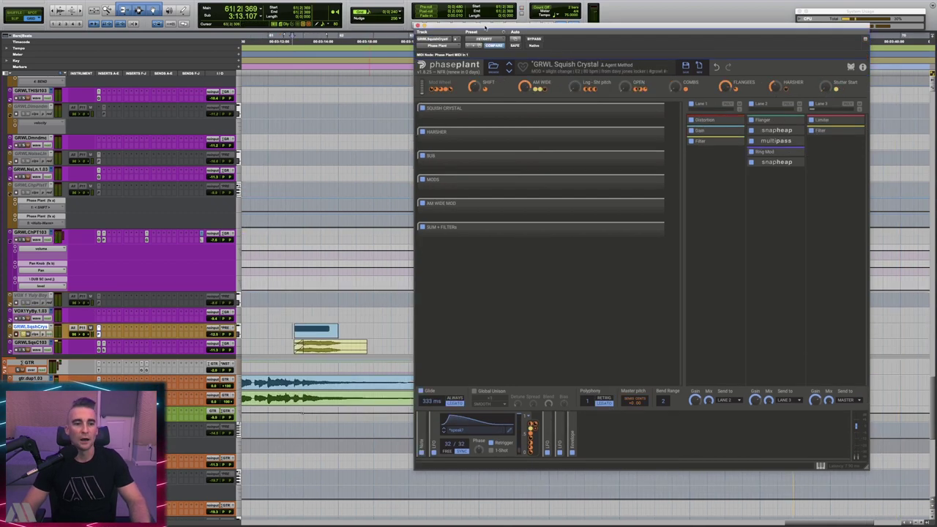
Nudge the Phase Plant window down-left and play the GRWL Squish Crystal part.
{"action": "left_click_drag", "start_coordinate": [528, 22], "coordinate": [510, 34]}
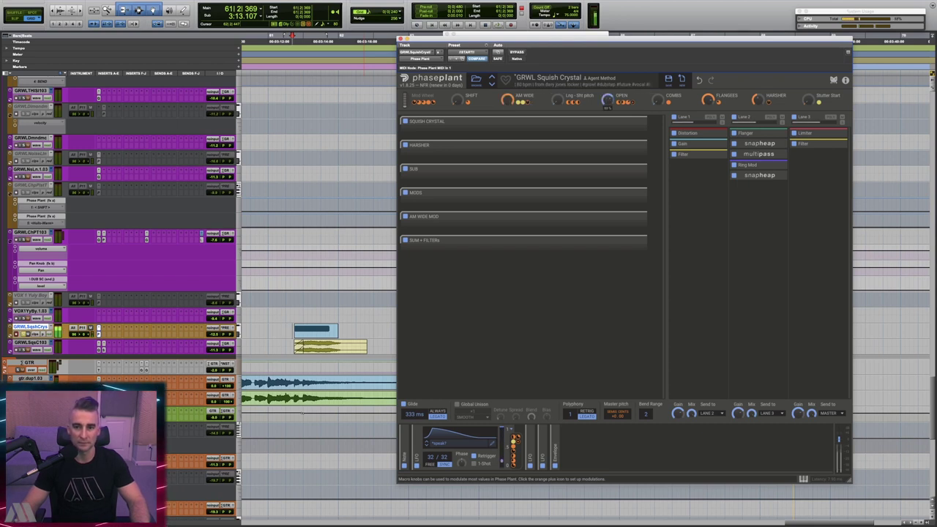
{"action": "key", "text": "space"}
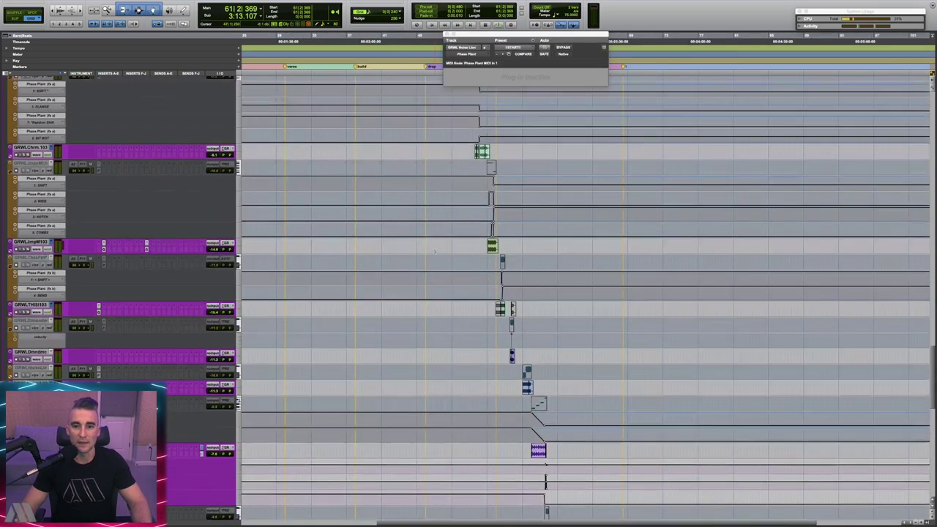
{"action": "scroll", "coordinate": [434, 252], "scroll_direction": "down", "scroll_amount": 15}
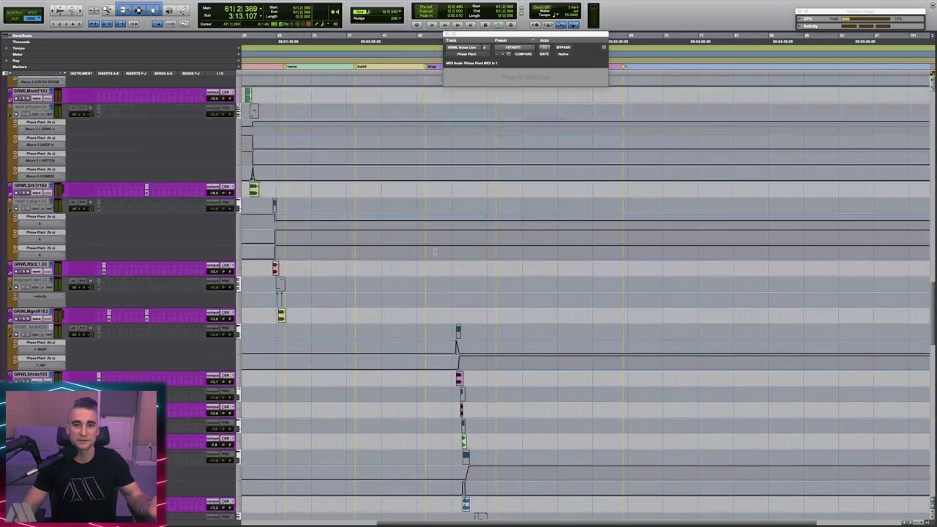
Close the floating plug-in window and scroll the edit window down through the tracks.
{"action": "scroll", "coordinate": [435, 251], "scroll_direction": "up", "scroll_amount": 4}
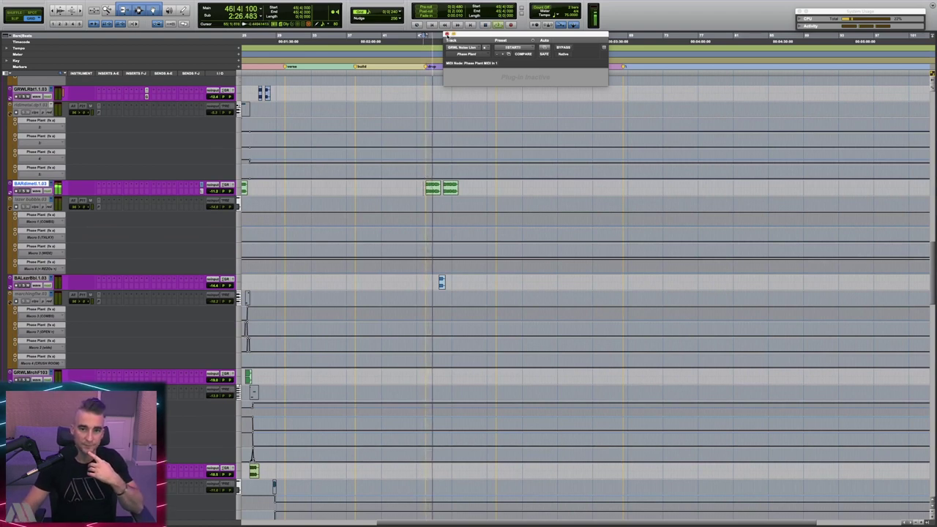
{"action": "key", "text": "super+w"}
{"action": "scroll", "coordinate": [609, 251], "scroll_direction": "right", "scroll_amount": 2}
{"action": "scroll", "coordinate": [610, 251], "scroll_direction": "right", "scroll_amount": 2}
{"action": "scroll", "coordinate": [610, 251], "scroll_direction": "down", "scroll_amount": 3}
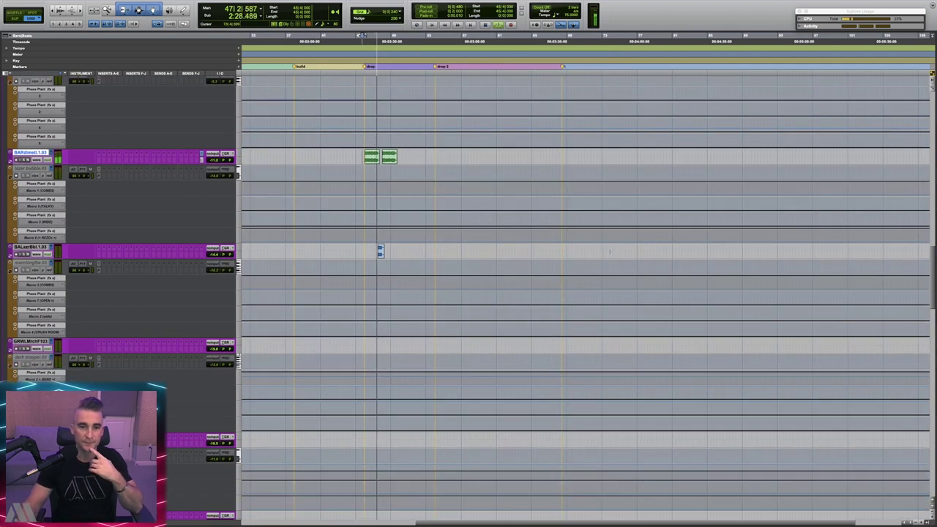
{"action": "scroll", "coordinate": [609, 251], "scroll_direction": "down", "scroll_amount": 2}
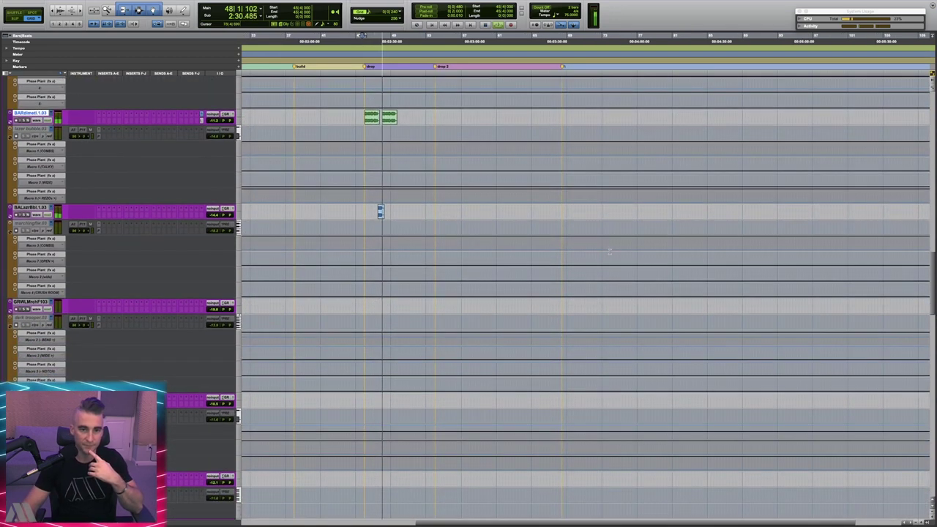
{"action": "scroll", "coordinate": [610, 251], "scroll_direction": "down", "scroll_amount": 8}
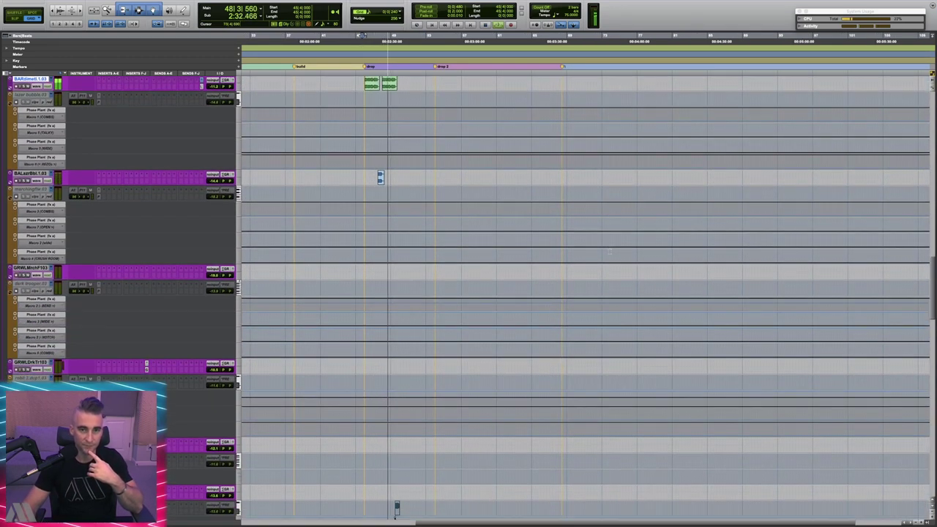
{"action": "scroll", "coordinate": [610, 252], "scroll_direction": "down", "scroll_amount": 12}
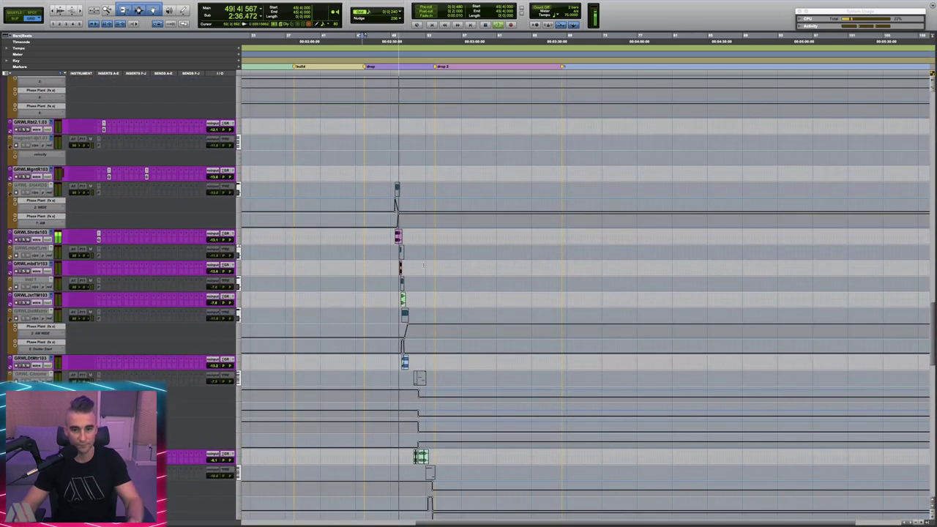
{"action": "scroll", "coordinate": [434, 265], "scroll_direction": "up", "scroll_amount": 5}
{"action": "scroll", "coordinate": [564, 272], "scroll_direction": "down", "scroll_amount": 5}
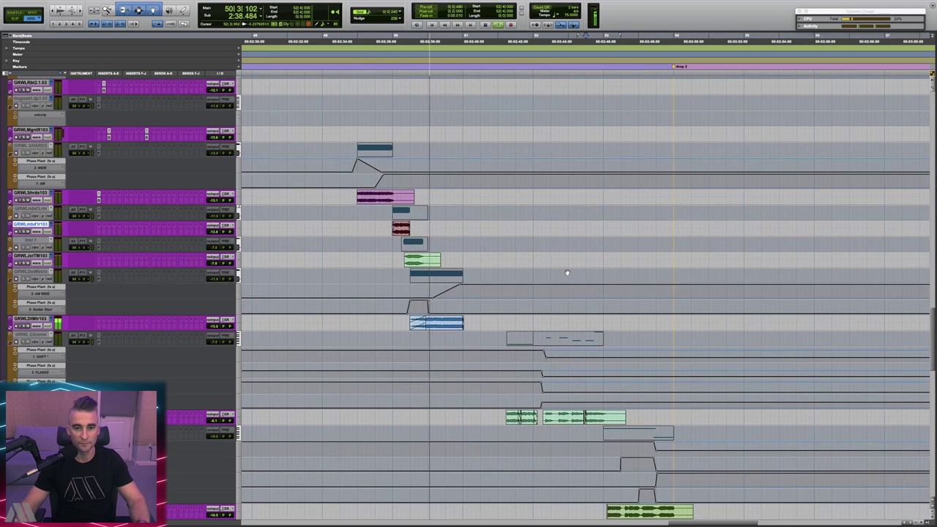
{"action": "scroll", "coordinate": [567, 273], "scroll_direction": "down", "scroll_amount": 5}
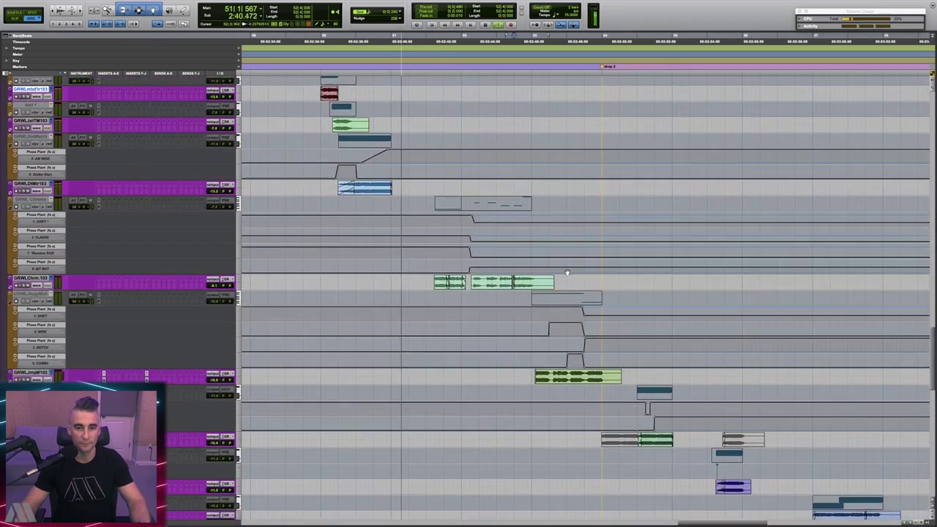
{"action": "scroll", "coordinate": [583, 273], "scroll_direction": "down", "scroll_amount": 1}
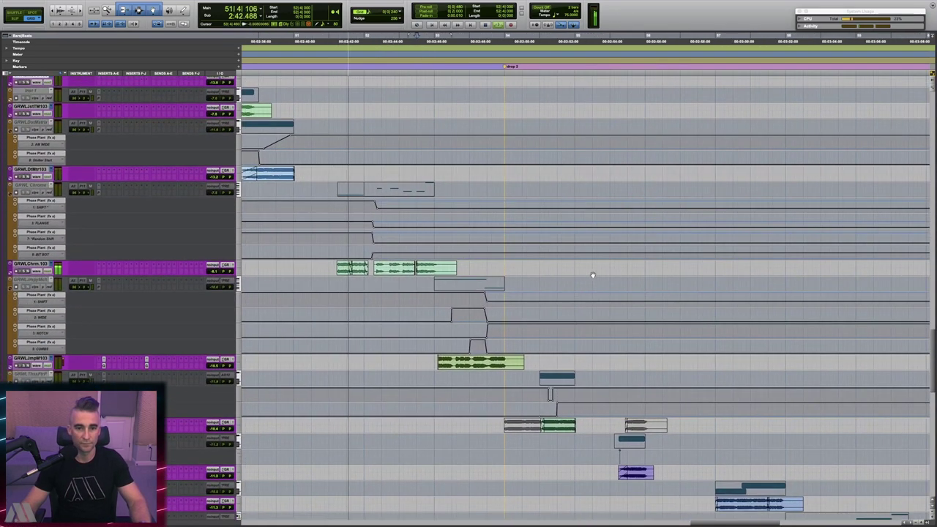
{"action": "scroll", "coordinate": [593, 276], "scroll_direction": "down", "scroll_amount": 1}
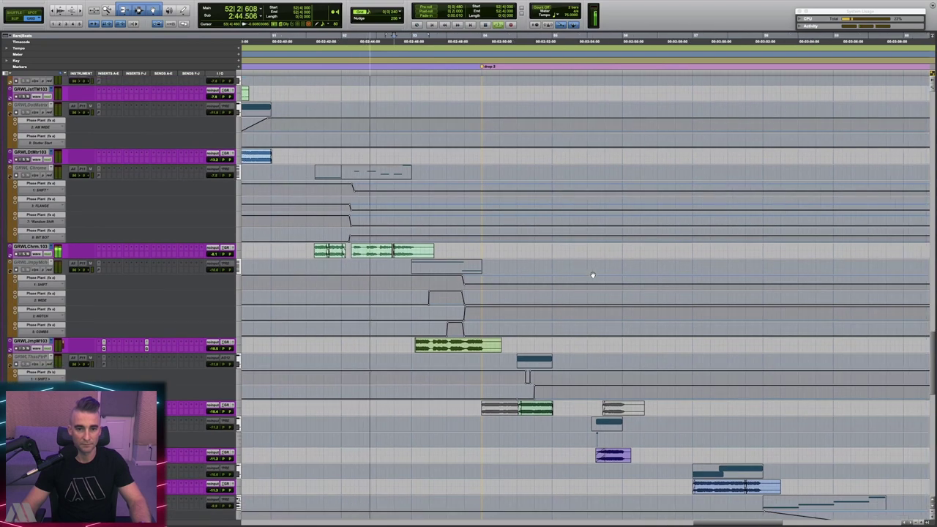
{"action": "scroll", "coordinate": [593, 276], "scroll_direction": "down", "scroll_amount": 2}
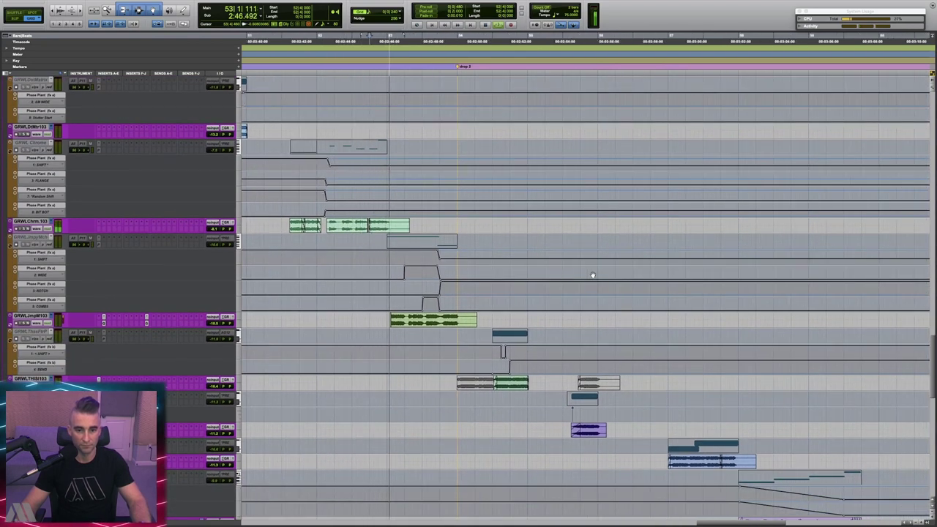
{"action": "scroll", "coordinate": [593, 275], "scroll_direction": "down", "scroll_amount": 1}
{"action": "scroll", "coordinate": [593, 275], "scroll_direction": "down", "scroll_amount": 2}
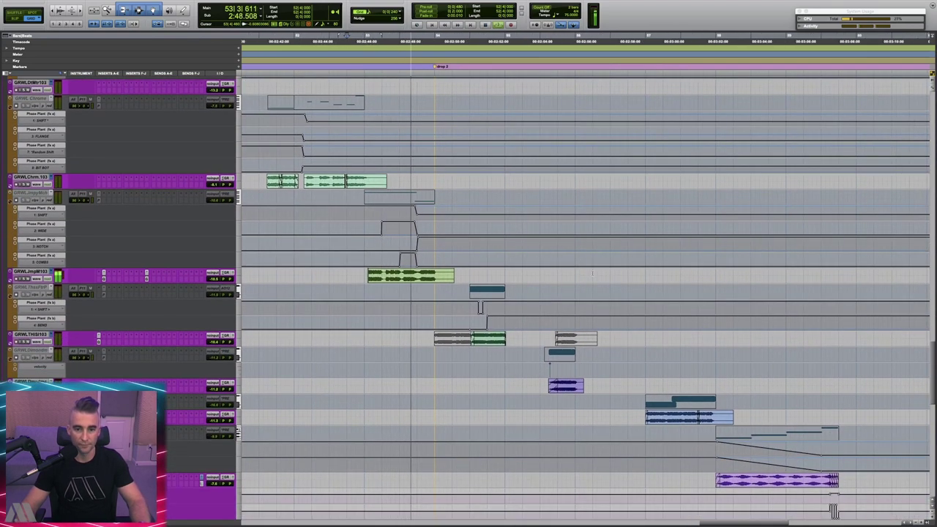
{"action": "scroll", "coordinate": [593, 275], "scroll_direction": "down", "scroll_amount": 4}
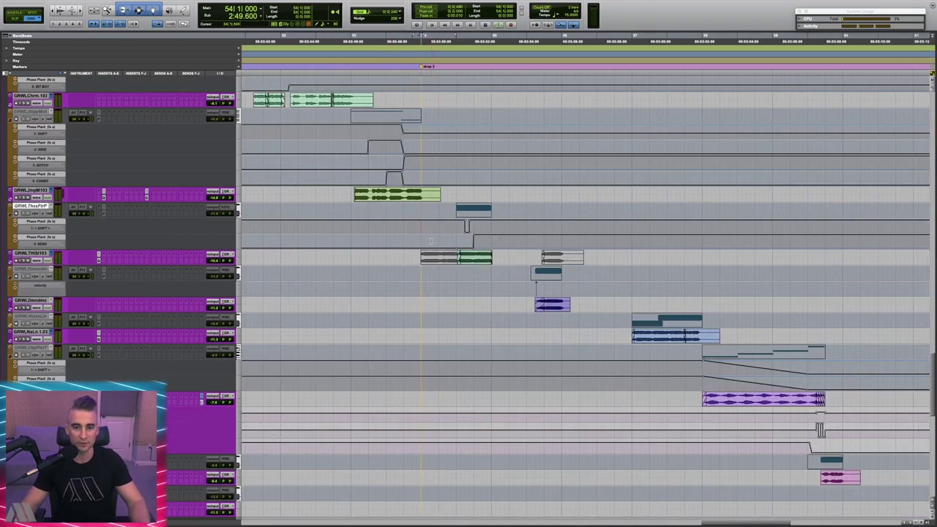
Play from bar 54 through drop 2, following the clips down to the guitar tracks.
{"action": "key", "text": "space"}
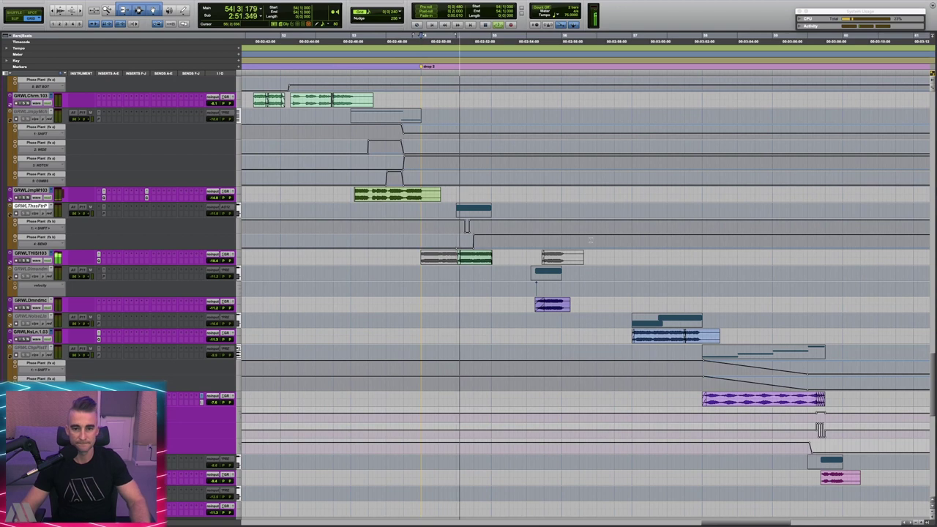
{"action": "scroll", "coordinate": [434, 300], "scroll_direction": "down", "scroll_amount": 3}
{"action": "scroll", "coordinate": [433, 300], "scroll_direction": "right", "scroll_amount": 2}
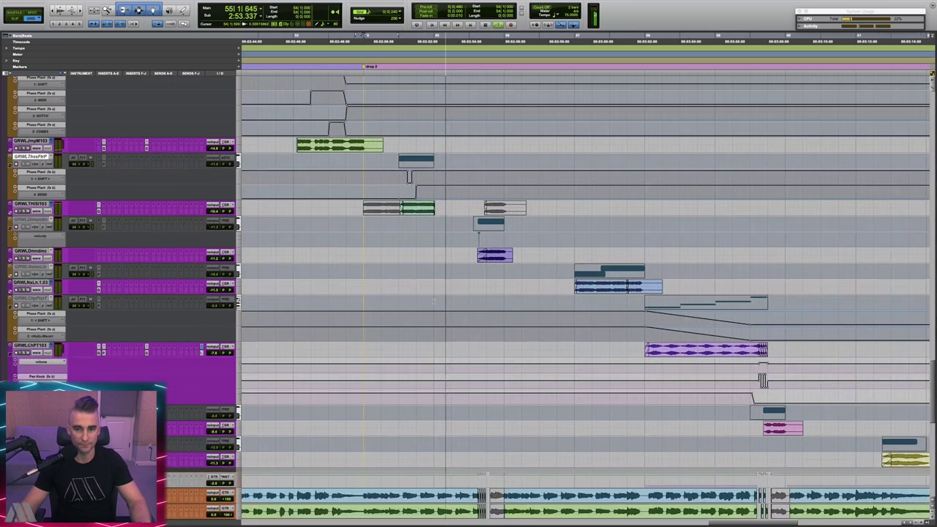
{"action": "scroll", "coordinate": [434, 300], "scroll_direction": "down", "scroll_amount": 3}
{"action": "scroll", "coordinate": [433, 300], "scroll_direction": "right", "scroll_amount": 5}
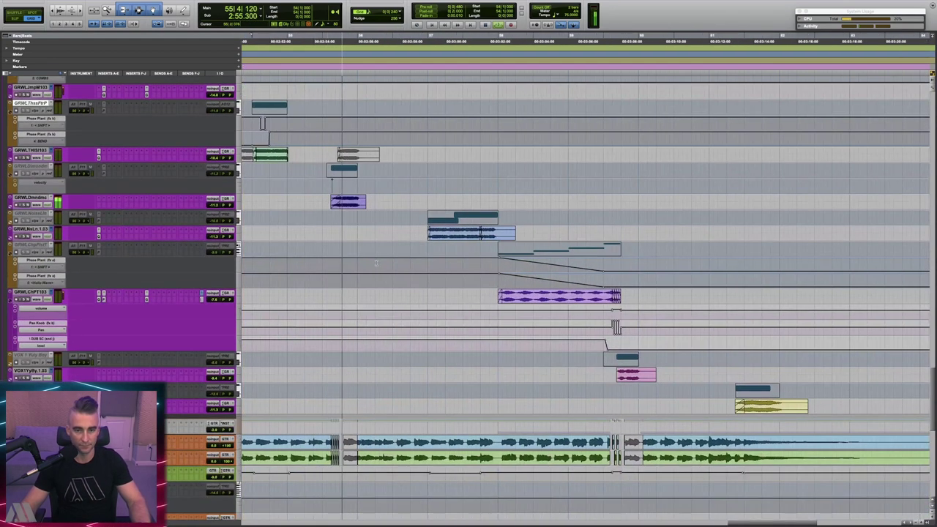
{"action": "scroll", "coordinate": [376, 263], "scroll_direction": "right", "scroll_amount": 2}
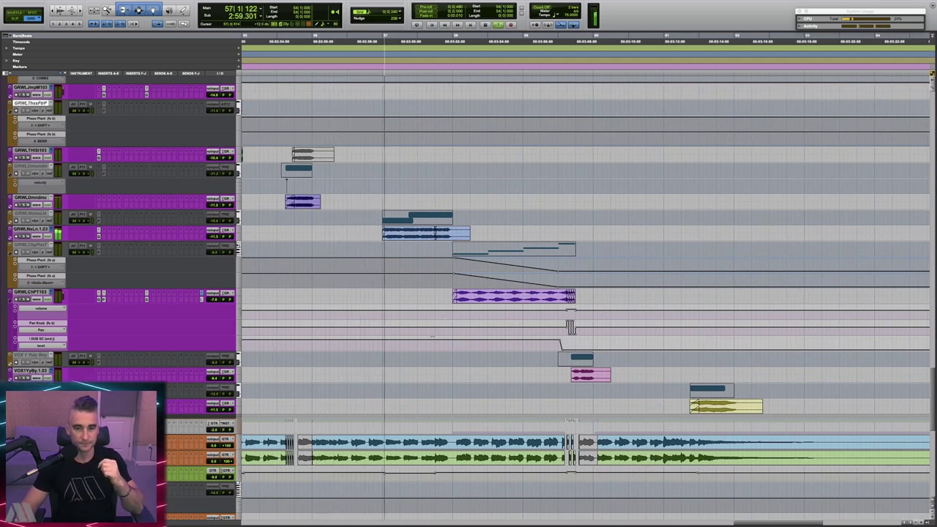
{"action": "scroll", "coordinate": [434, 338], "scroll_direction": "down", "scroll_amount": 3}
{"action": "scroll", "coordinate": [437, 344], "scroll_direction": "right", "scroll_amount": 1}
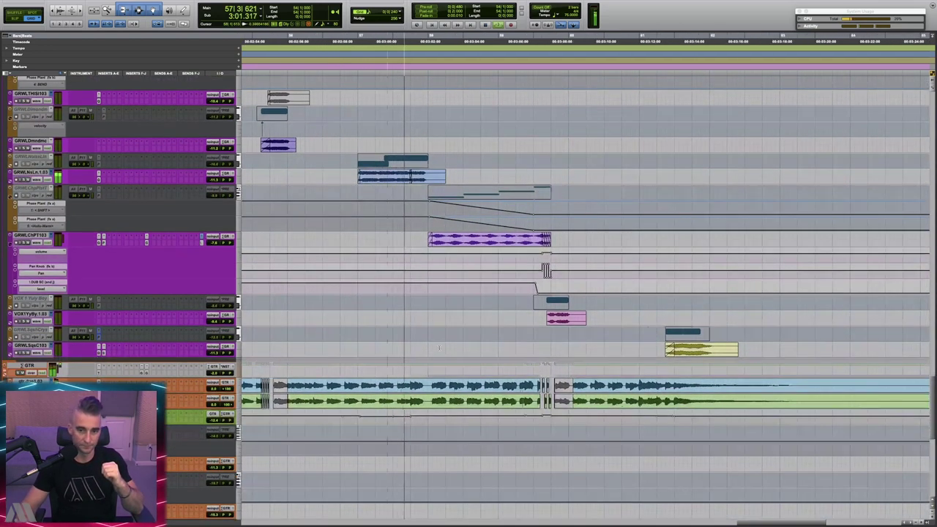
{"action": "scroll", "coordinate": [440, 349], "scroll_direction": "right", "scroll_amount": 4}
{"action": "scroll", "coordinate": [424, 349], "scroll_direction": "right", "scroll_amount": 1}
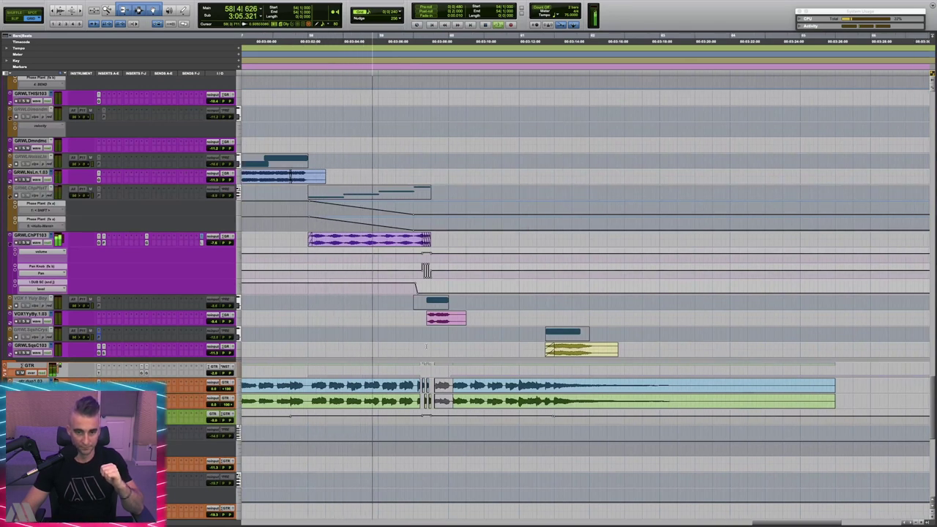
{"action": "scroll", "coordinate": [428, 346], "scroll_direction": "right", "scroll_amount": 1}
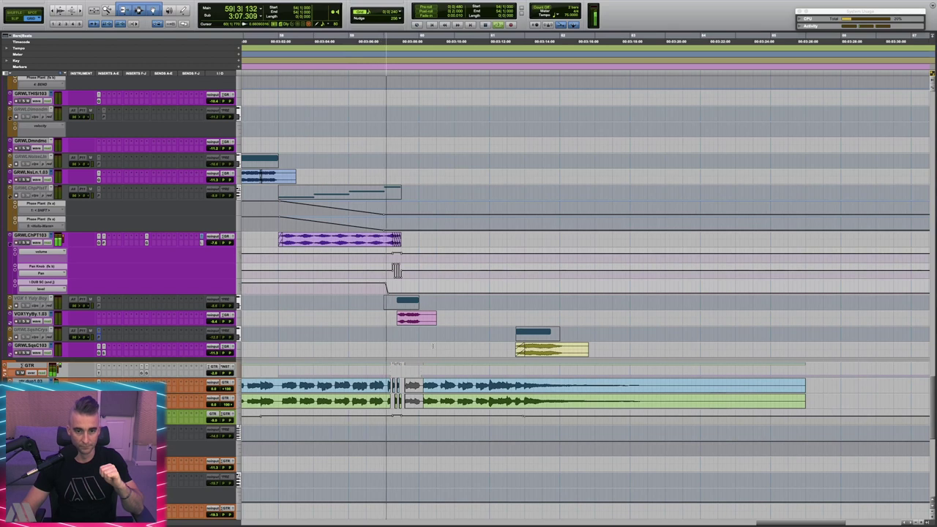
{"action": "scroll", "coordinate": [434, 345], "scroll_direction": "right", "scroll_amount": 2}
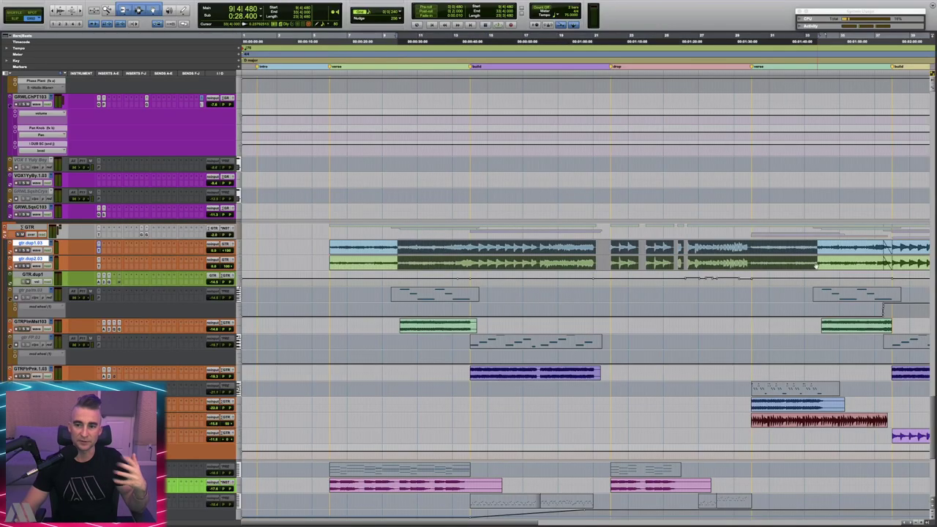
Open and close the Overloud amp simulator on the guitar track.
{"action": "scroll", "coordinate": [407, 256], "scroll_direction": "right", "scroll_amount": 5}
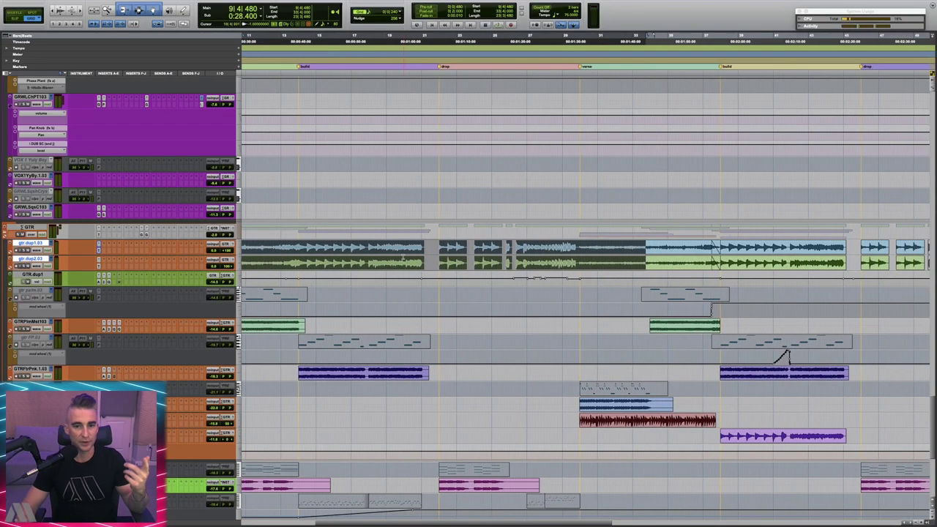
{"action": "left_click", "coordinate": [99, 250]}
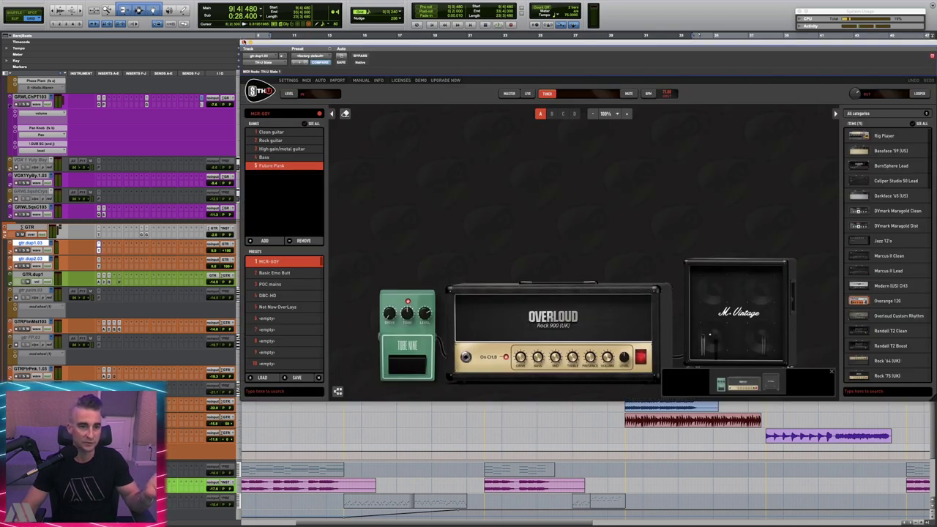
{"action": "left_click", "coordinate": [99, 249]}
Select the gtr palm.03 clip, set its start point, and open its Phase Plant instrument.
{"action": "scroll", "coordinate": [371, 178], "scroll_direction": "down", "scroll_amount": 1}
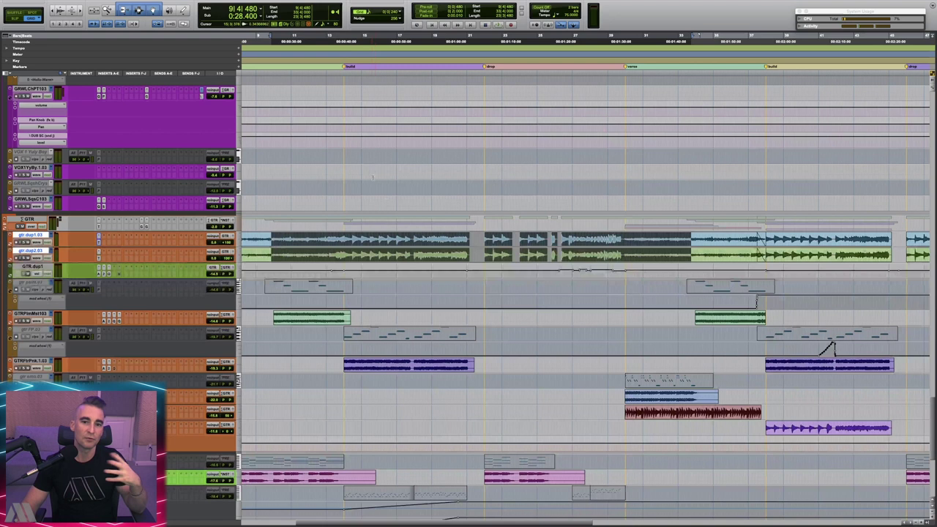
{"action": "left_click", "coordinate": [339, 242]}
{"action": "left_click", "coordinate": [333, 238]}
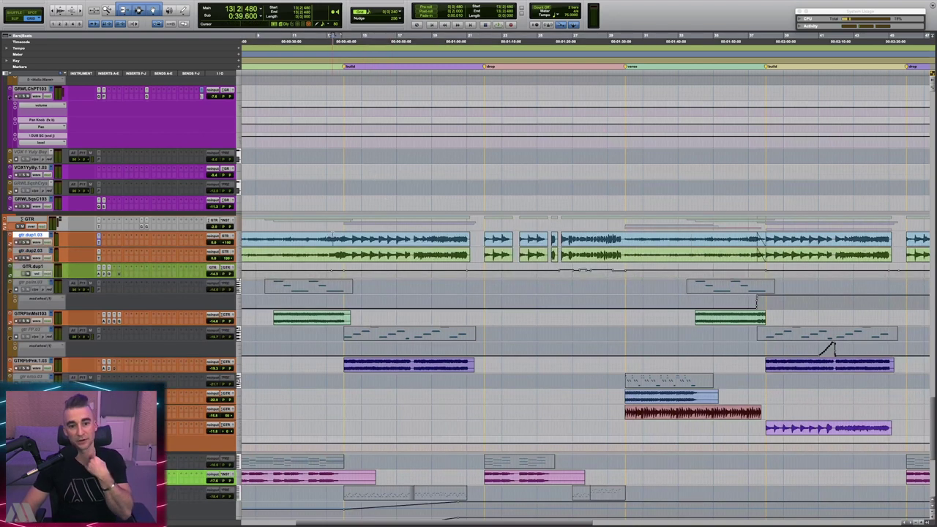
{"action": "scroll", "coordinate": [513, 292], "scroll_direction": "down", "scroll_amount": 5}
{"action": "left_click", "coordinate": [289, 226]}
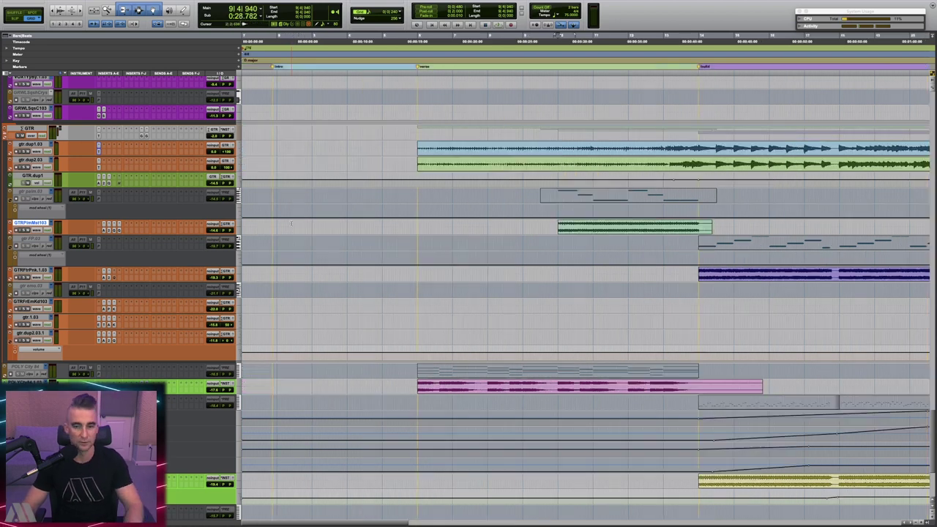
{"action": "scroll", "coordinate": [291, 222], "scroll_direction": "right", "scroll_amount": 3}
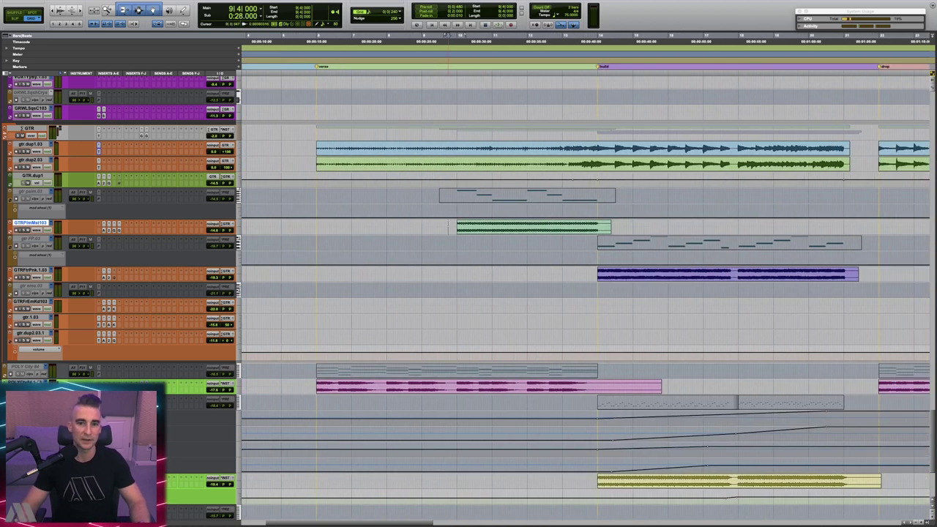
{"action": "left_click", "coordinate": [407, 205]}
{"action": "scroll", "coordinate": [407, 205], "scroll_direction": "right", "scroll_amount": 1}
{"action": "left_click", "coordinate": [424, 201]}
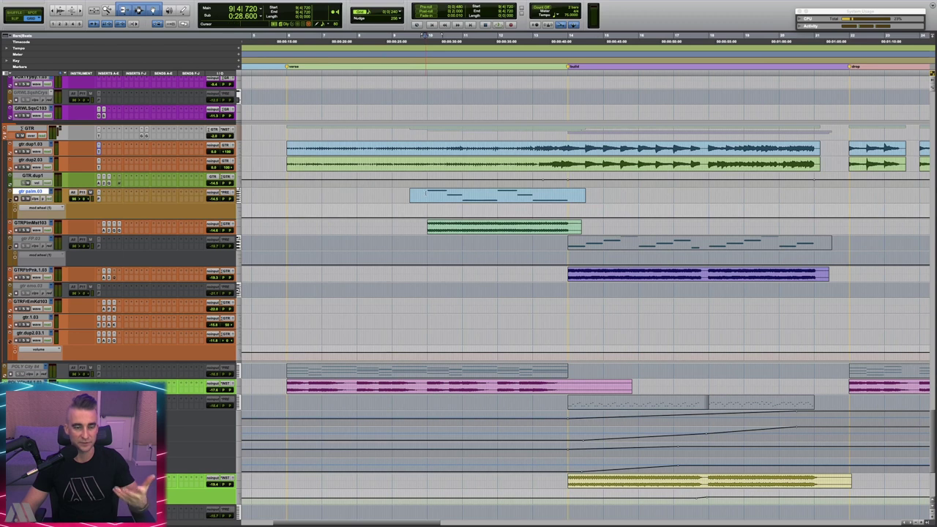
{"action": "left_click", "coordinate": [99, 194]}
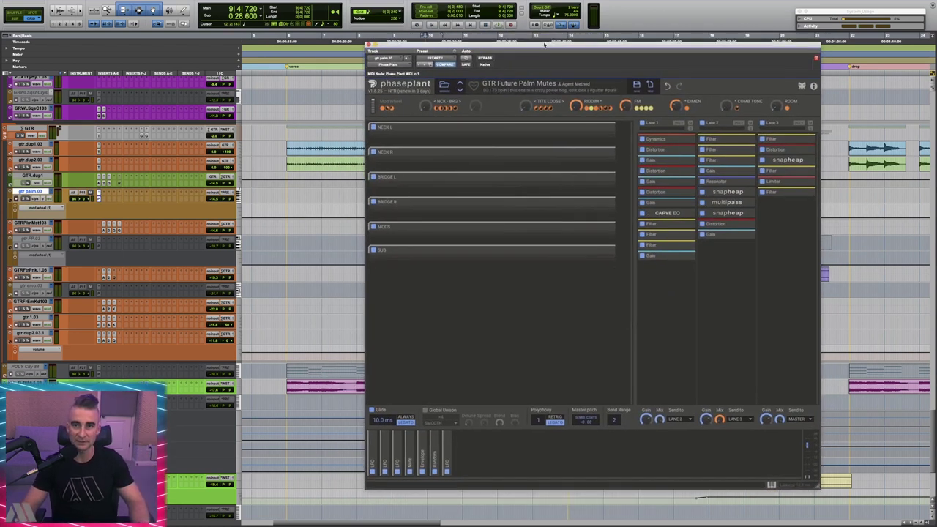
Reposition the Phase Plant window and glance through the EXTRAS preset folder.
{"action": "left_click_drag", "start_coordinate": [544, 45], "coordinate": [497, 46]}
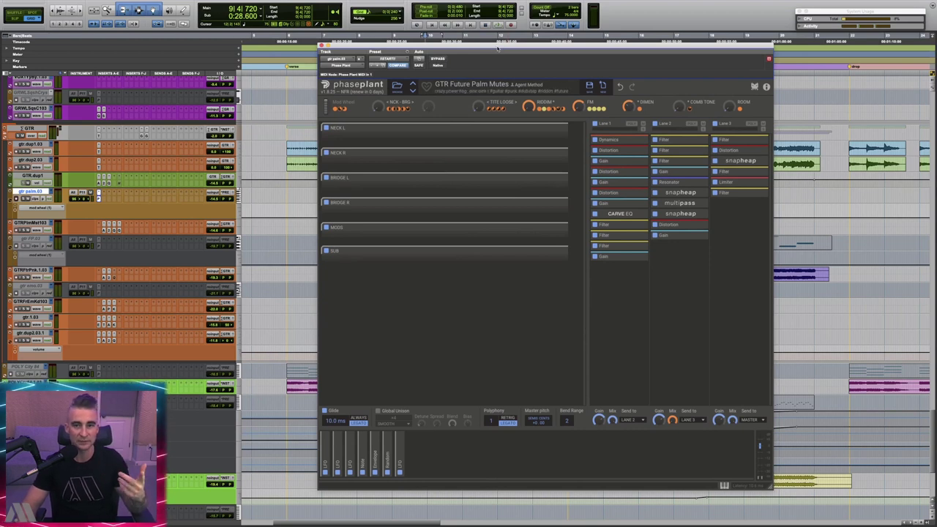
{"action": "left_click", "coordinate": [397, 86]}
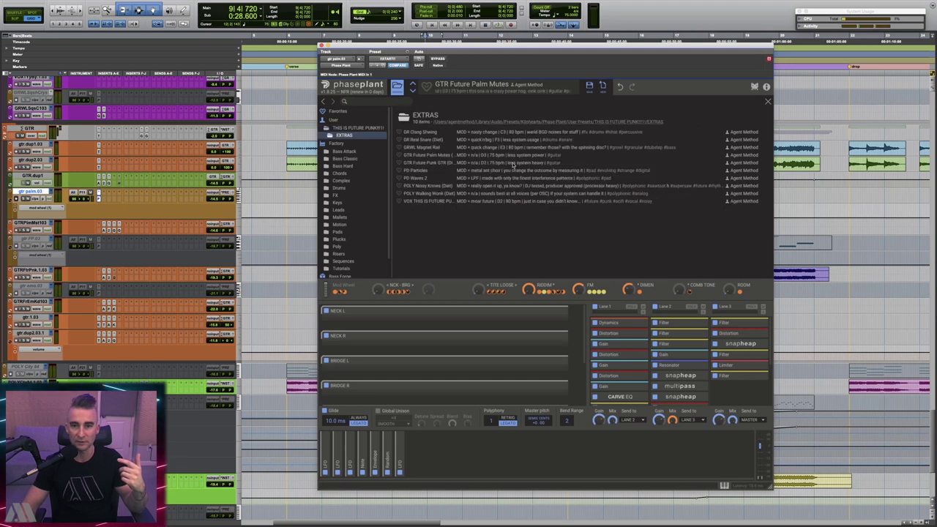
{"action": "left_click", "coordinate": [767, 103]}
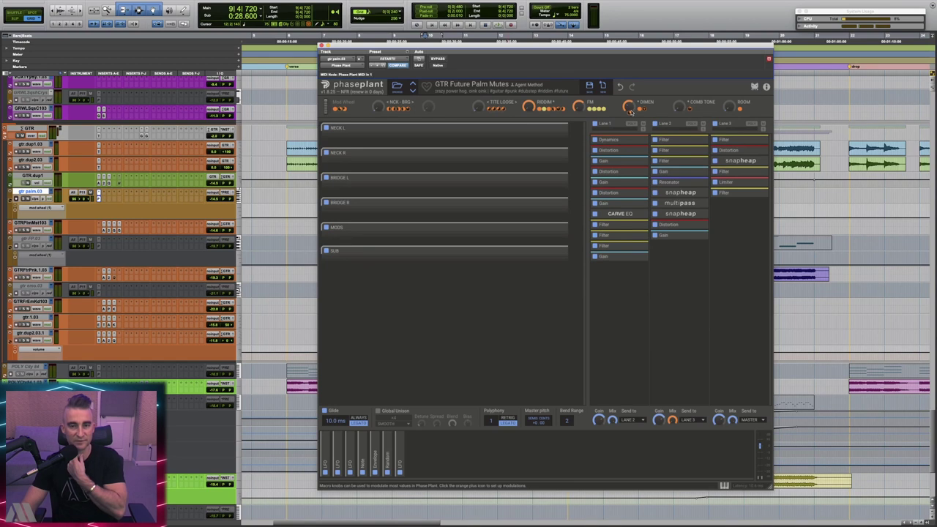
{"action": "scroll", "coordinate": [850, 292], "scroll_direction": "right", "scroll_amount": 5}
{"action": "left_click_drag", "start_coordinate": [513, 47], "coordinate": [638, 50]}
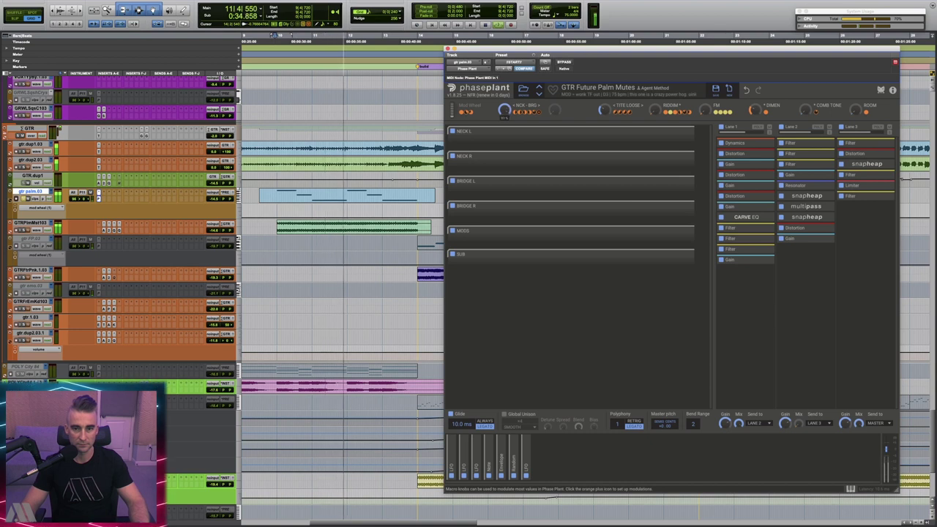
Expand and collapse the NECK L and NECK R generator groups.
{"action": "key", "text": "space"}
{"action": "left_click", "coordinate": [686, 134]}
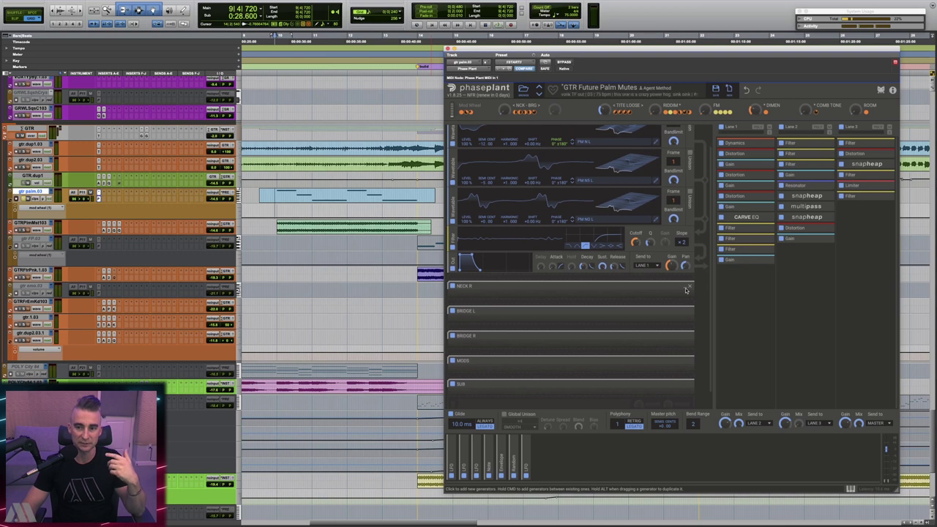
{"action": "left_click", "coordinate": [686, 287]}
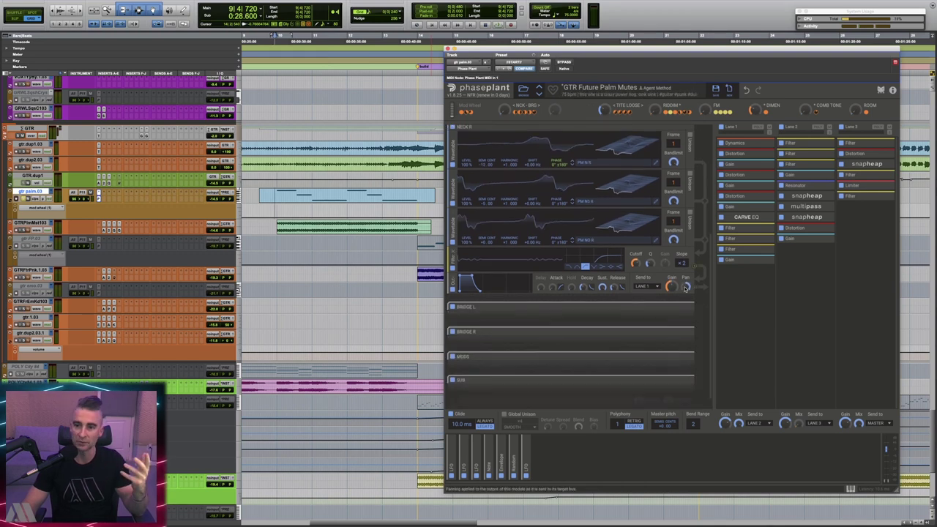
{"action": "scroll", "coordinate": [685, 290], "scroll_direction": "up", "scroll_amount": 3}
{"action": "left_click", "coordinate": [687, 281]}
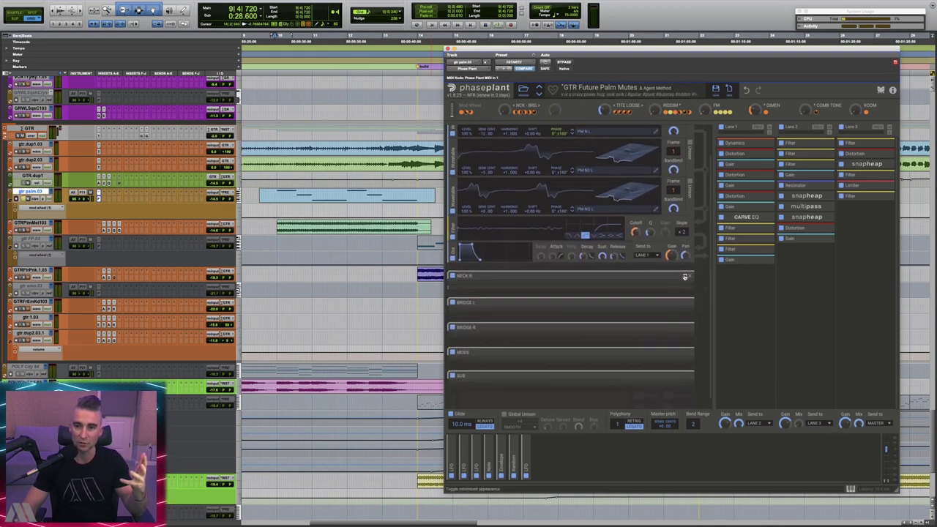
{"action": "left_click", "coordinate": [686, 133]}
{"action": "left_click", "coordinate": [686, 133]}
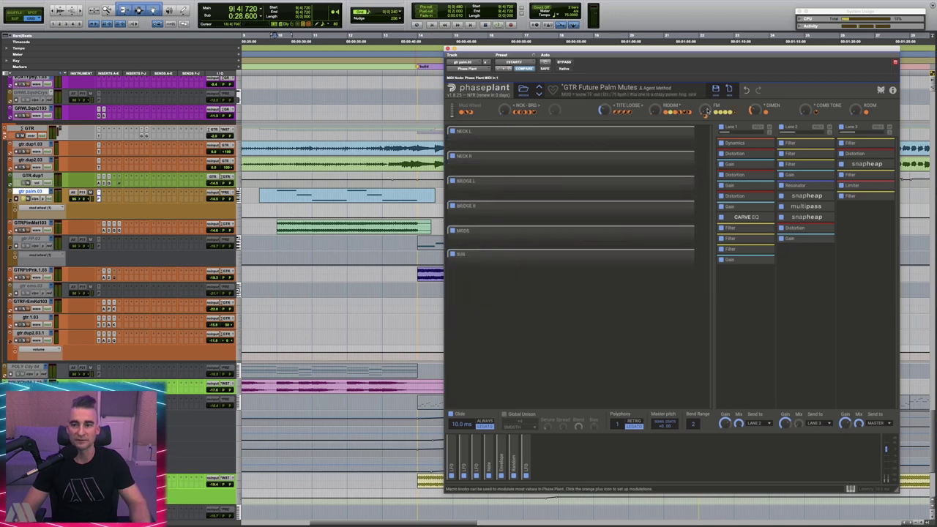
Audition GTR Future Palm Mutes, raise its RIDDIM macro to 60 %, and close the window.
{"action": "key", "text": "space"}
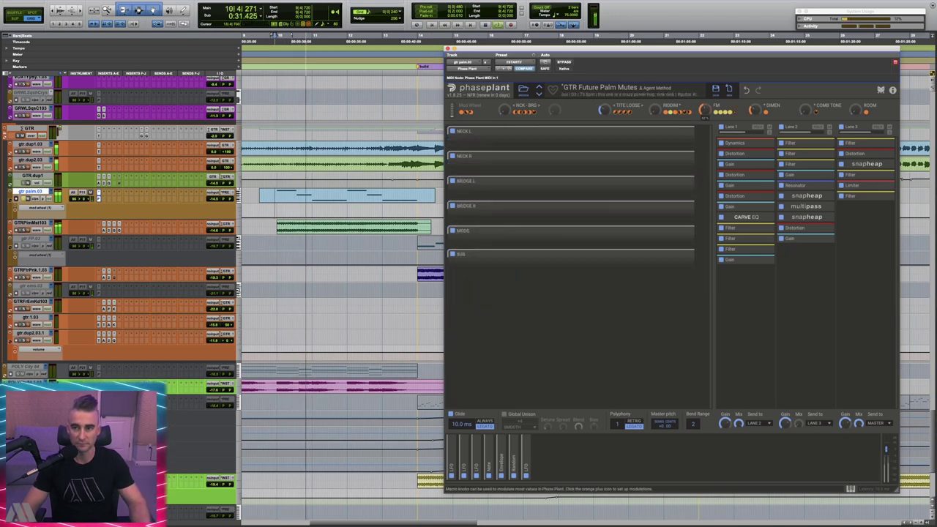
{"action": "key", "text": "space"}
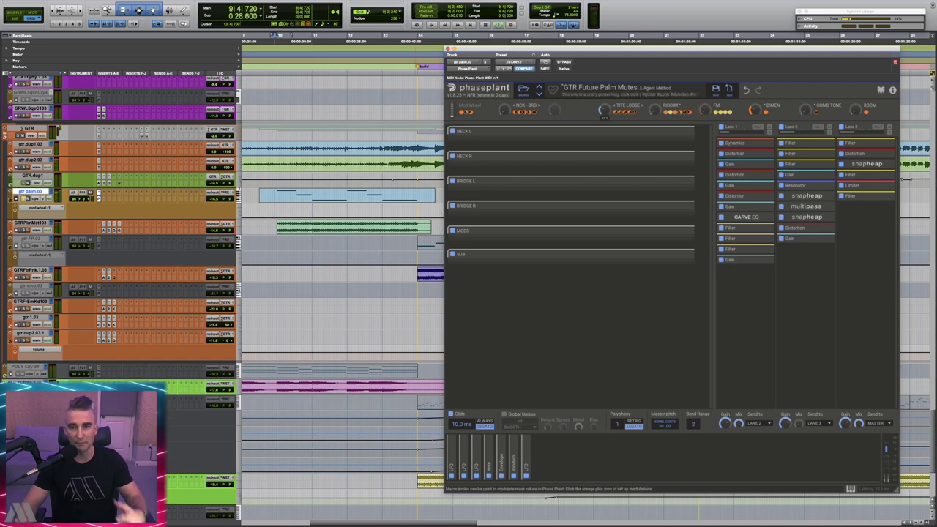
{"action": "key", "text": "space"}
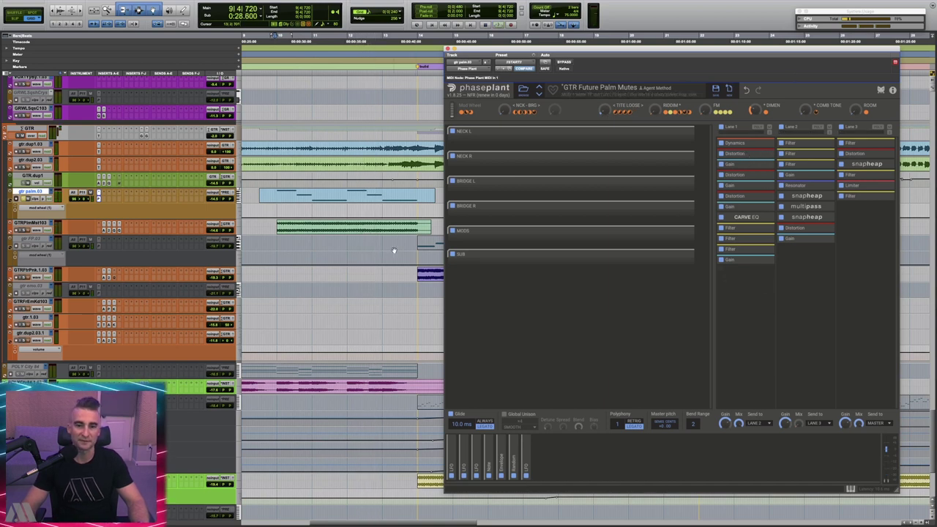
{"action": "left_click", "coordinate": [767, 219]}
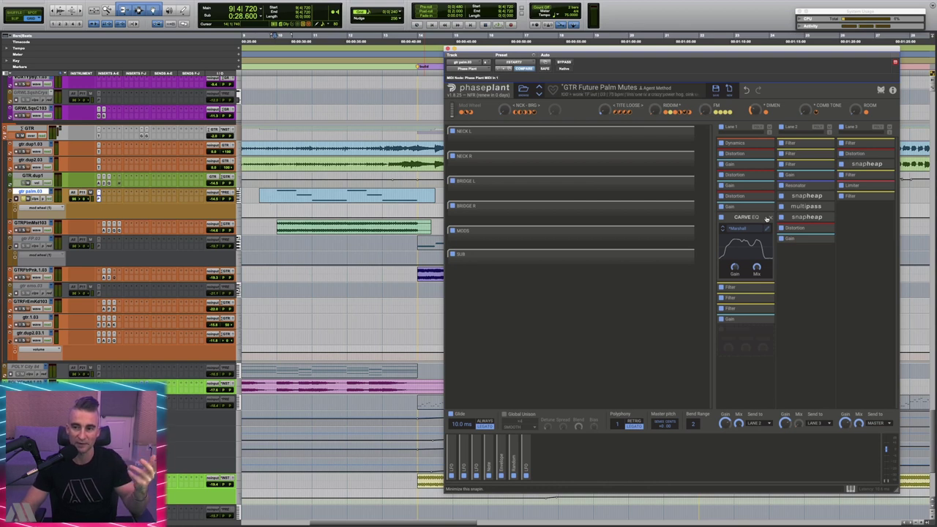
{"action": "left_click", "coordinate": [767, 219]}
{"action": "key", "text": "space"}
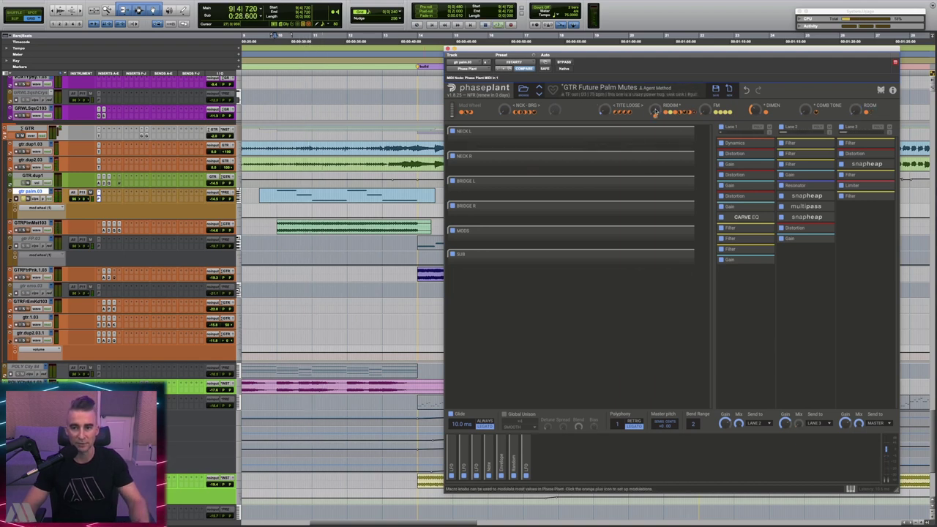
{"action": "left_click_drag", "start_coordinate": [657, 111], "coordinate": [656, 92]}
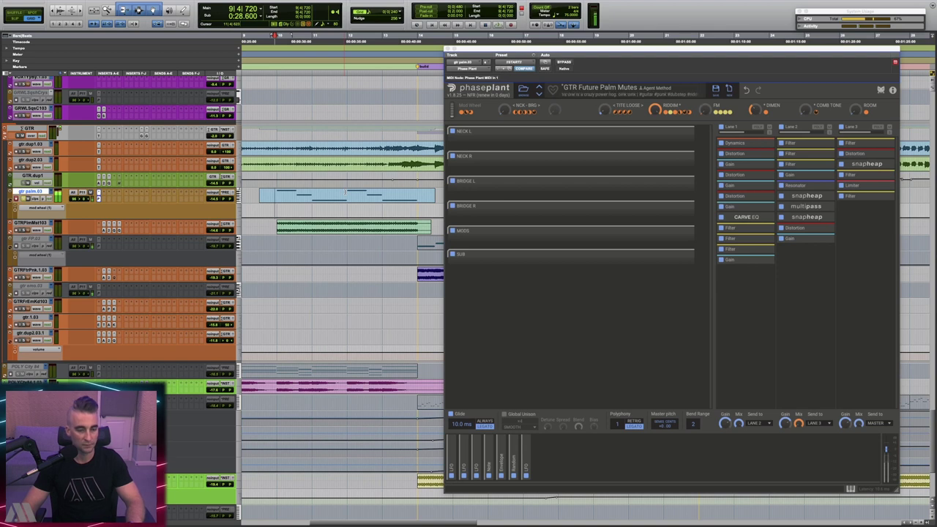
{"action": "left_click", "coordinate": [655, 111]}
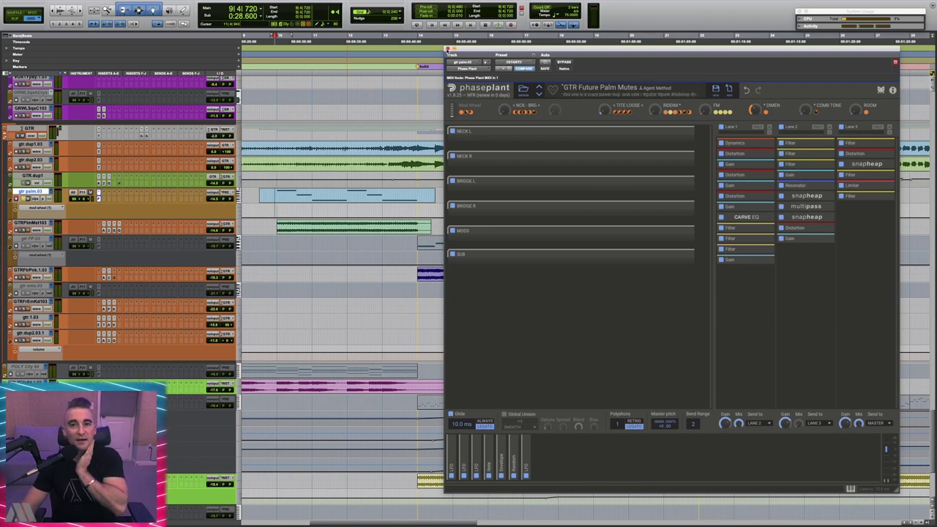
{"action": "left_click", "coordinate": [447, 50]}
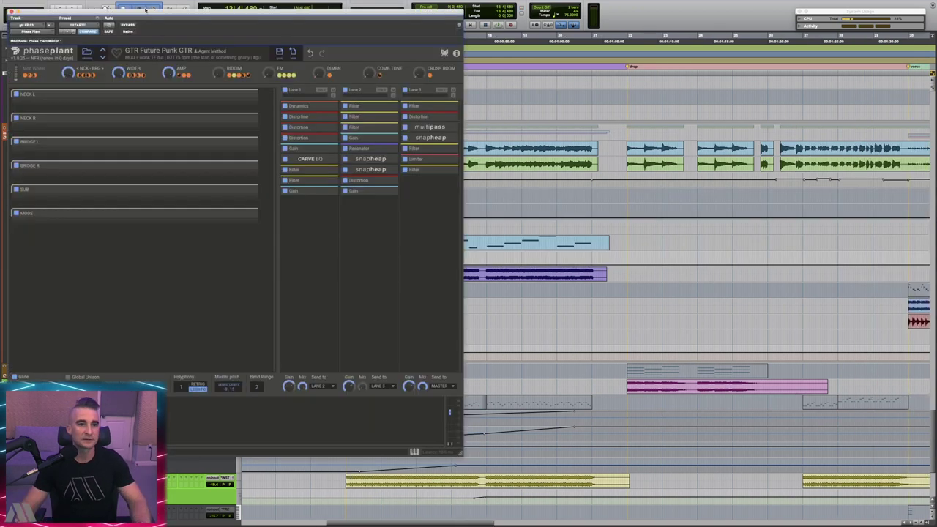
Move the GTR Future Punk GTR window right, peek at CARVE EQ, and start playback.
{"action": "left_click_drag", "start_coordinate": [141, 12], "coordinate": [568, 50]}
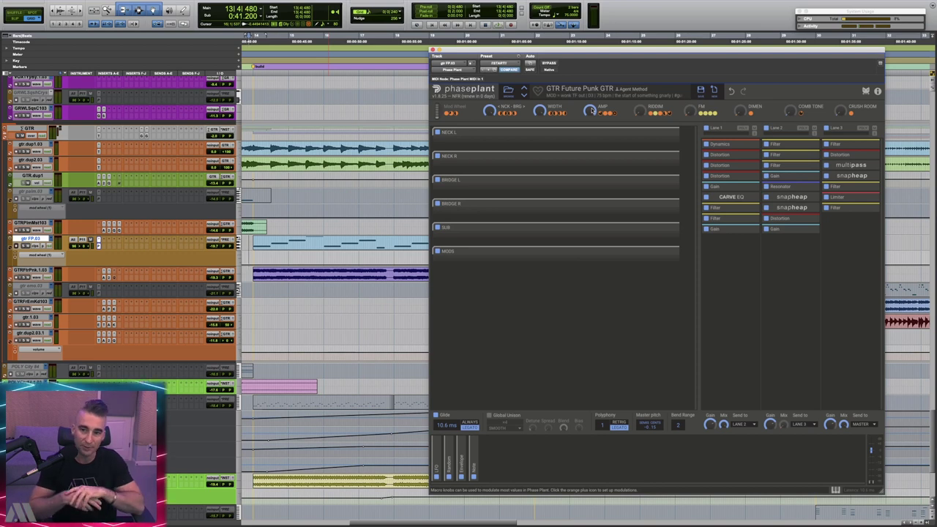
{"action": "left_click", "coordinate": [749, 199]}
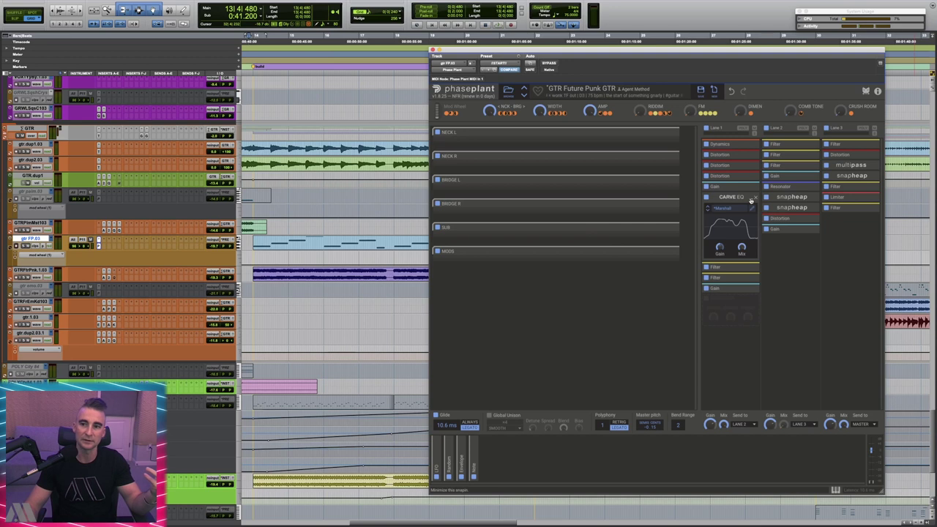
{"action": "left_click", "coordinate": [751, 199]}
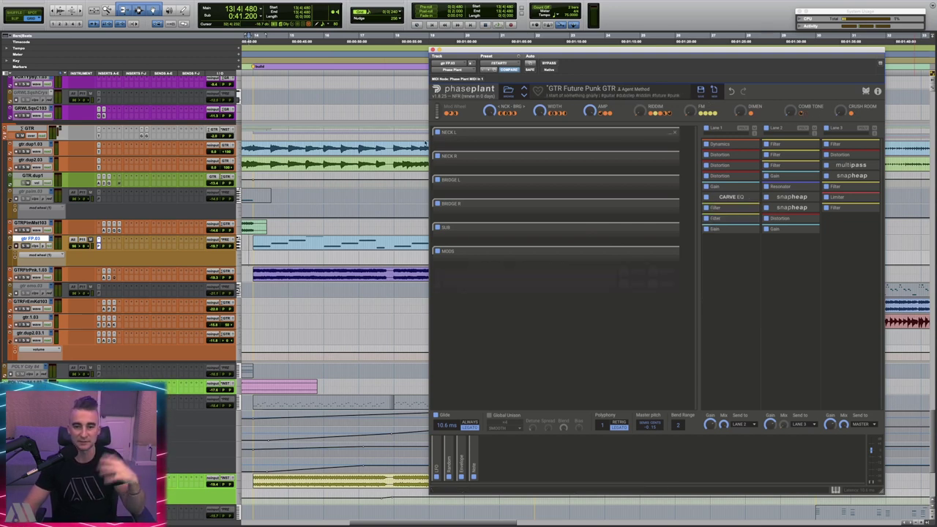
{"action": "key", "text": "space"}
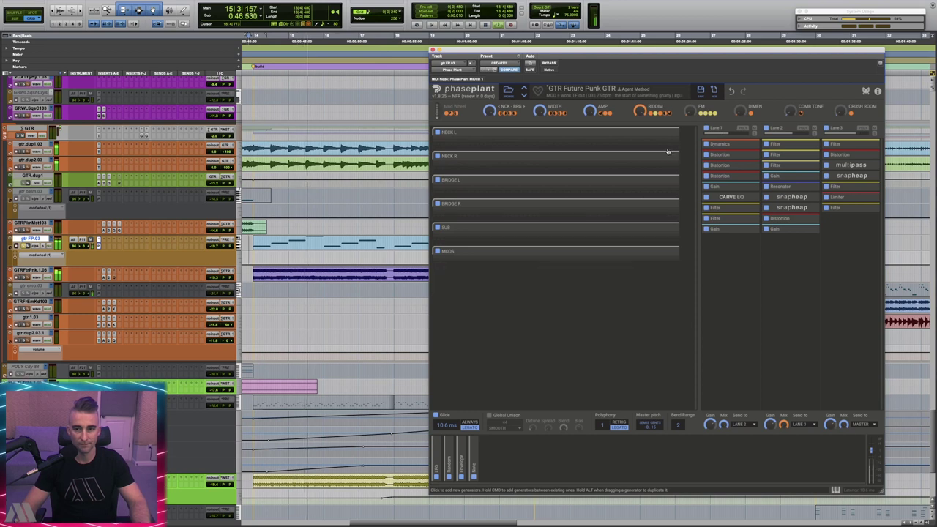
{"action": "key", "text": "space"}
{"action": "key", "text": "super+w"}
{"action": "key", "text": "super+bracketleft"}
{"action": "key", "text": "super+bracketleft"}
{"action": "key", "text": "super+bracketleft"}
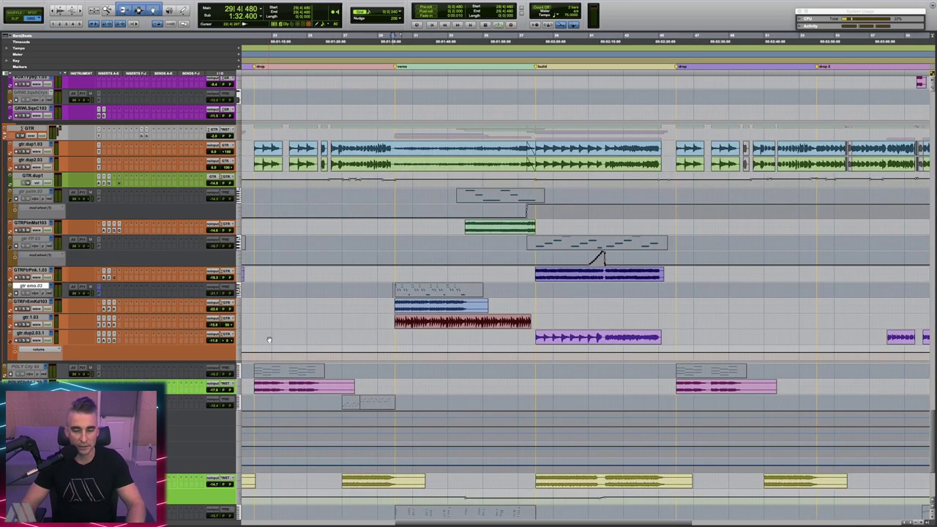
{"action": "key", "text": "super+bracketright"}
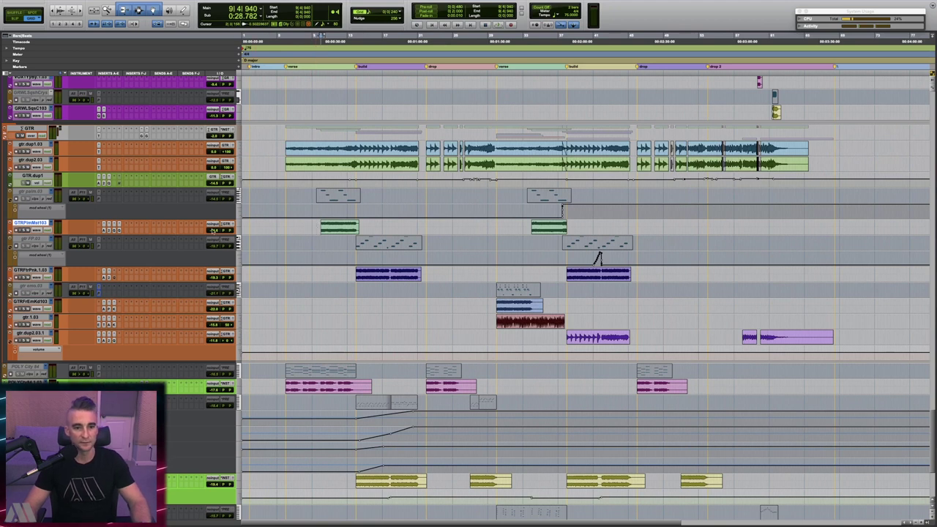
{"action": "key", "text": "space"}
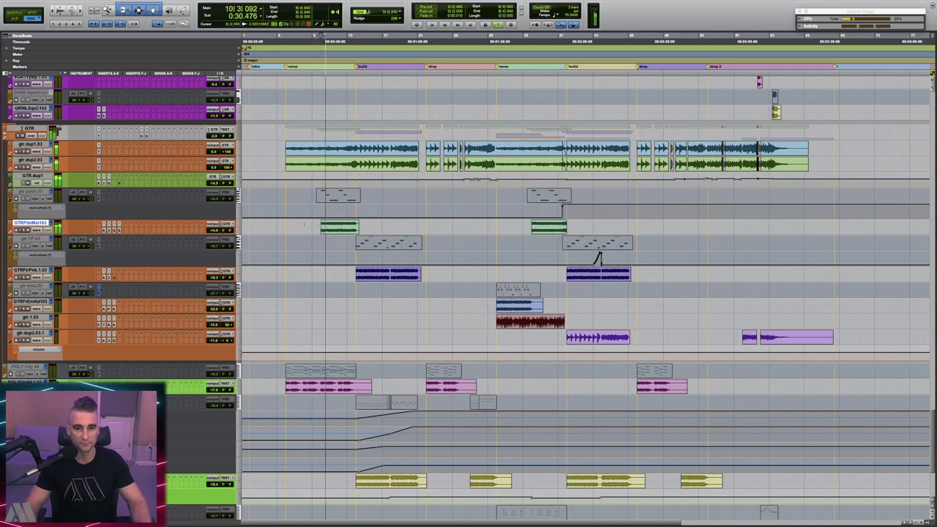
{"action": "key", "text": "semicolon"}
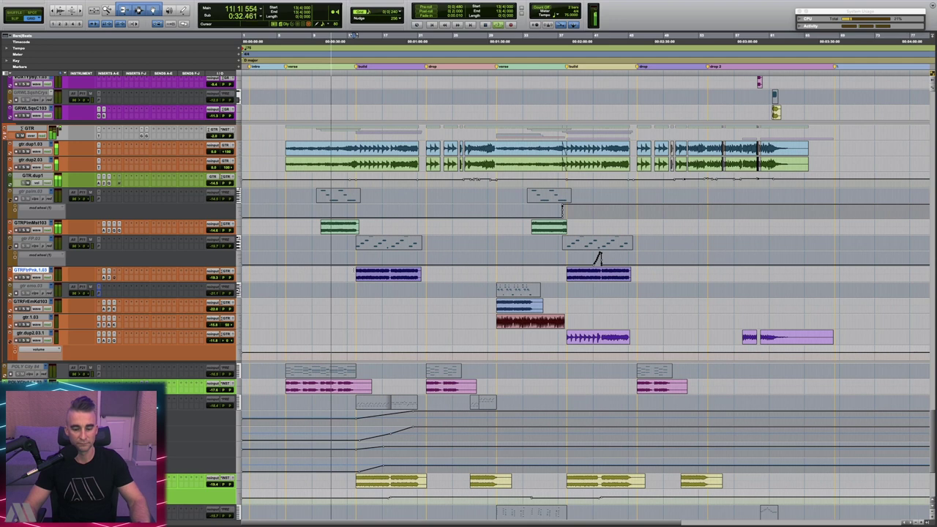
{"action": "key", "text": "super+bracketright"}
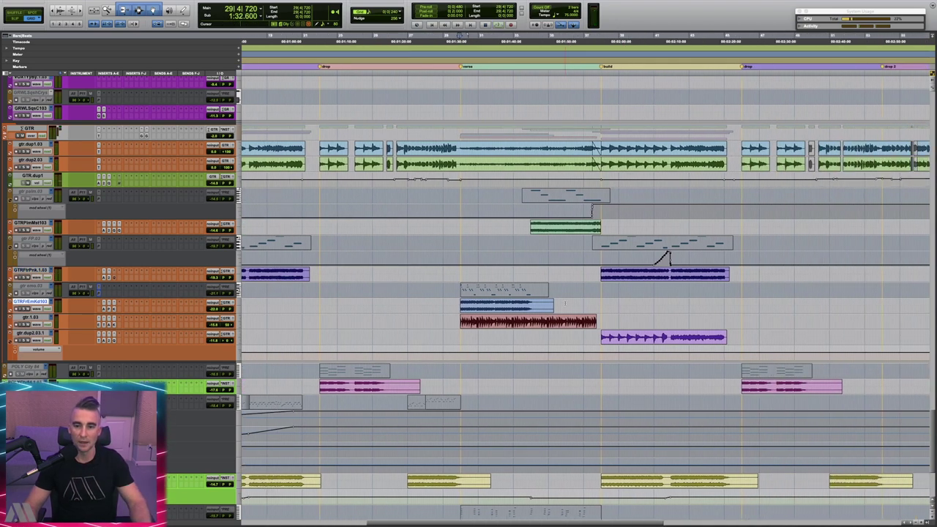
{"action": "key", "text": "space"}
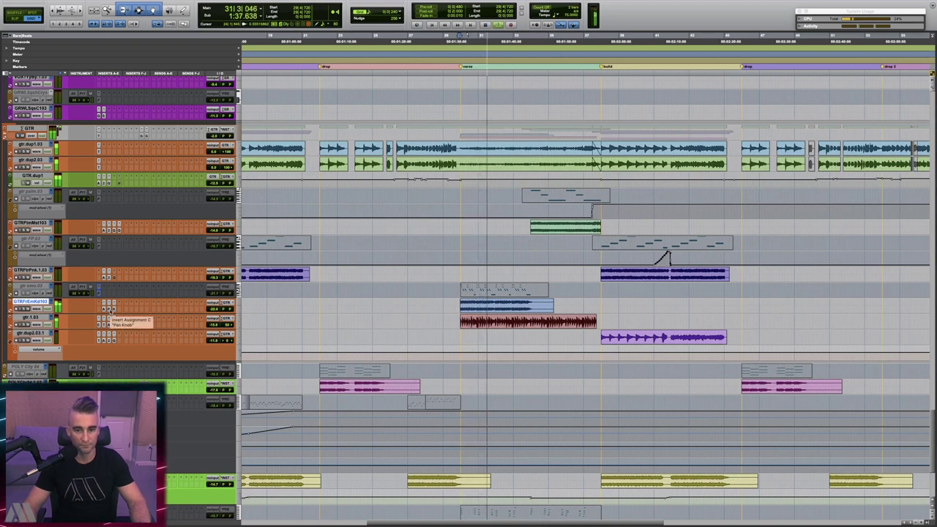
{"action": "key", "text": "space"}
{"action": "key", "text": "r"}
{"action": "scroll", "coordinate": [529, 299], "scroll_direction": "down", "scroll_amount": 3}
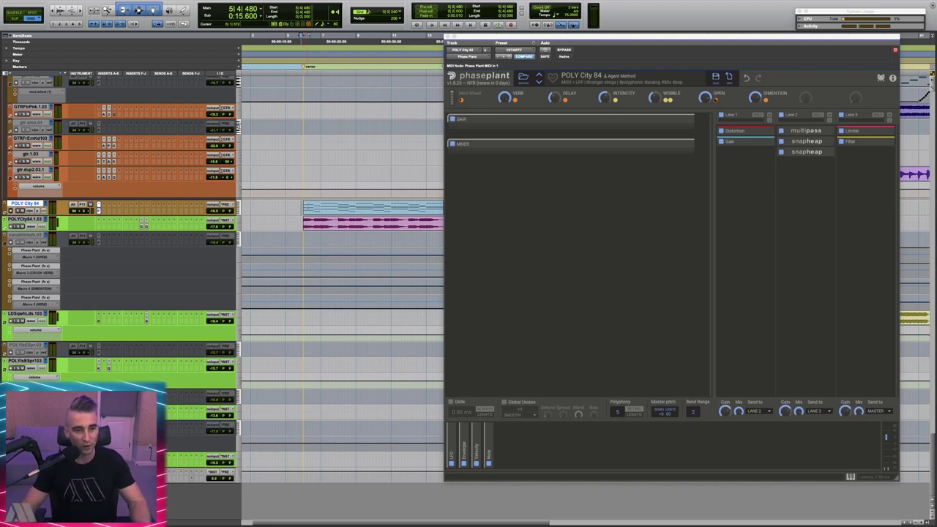
Repeatedly play and stop the verse to audition POLY City 84 around its macro tweaks.
{"action": "key", "text": "space"}
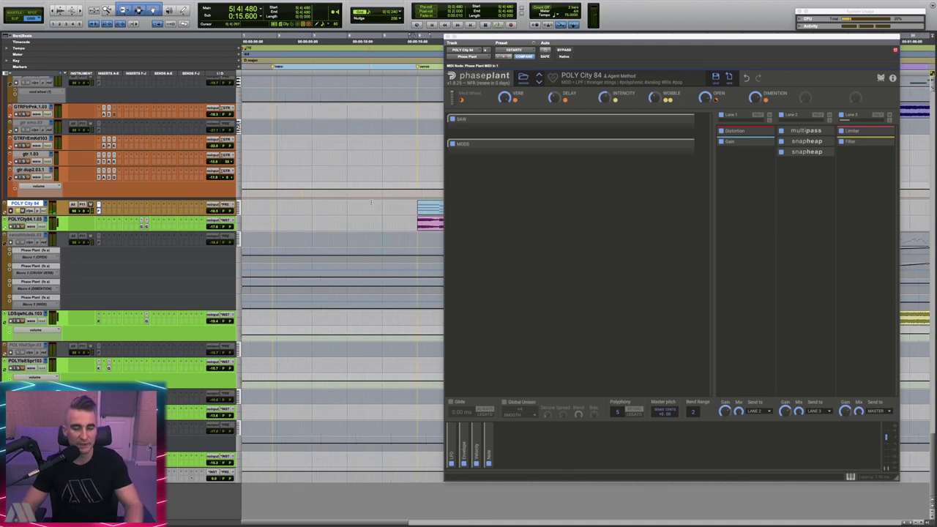
{"action": "key", "text": "space"}
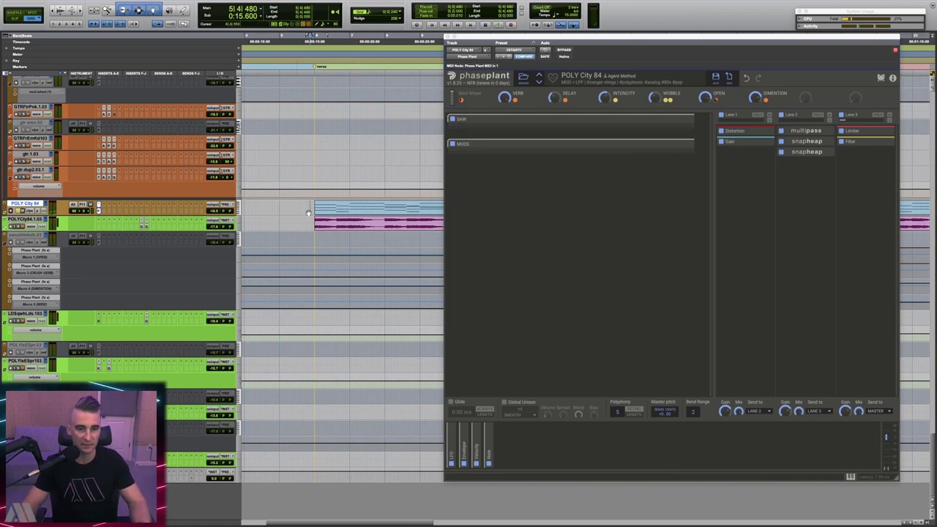
{"action": "key", "text": "space"}
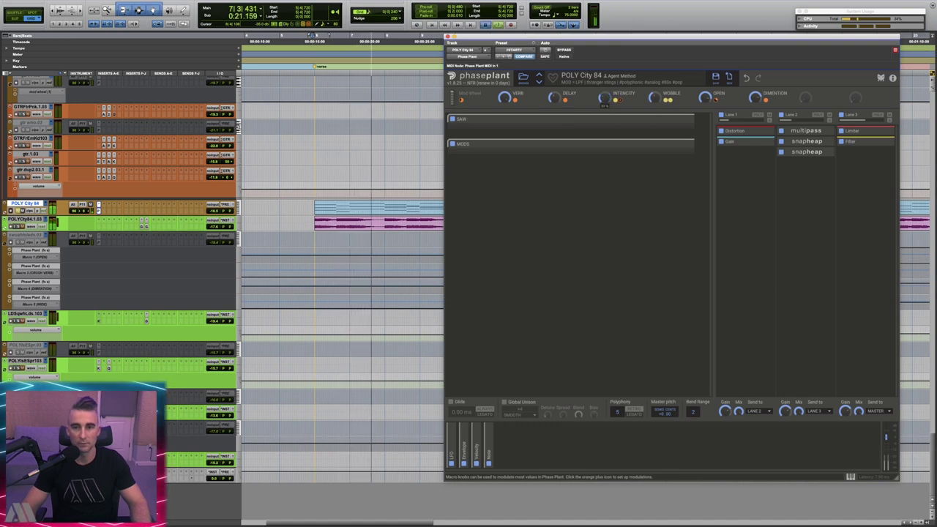
{"action": "key", "text": "space"}
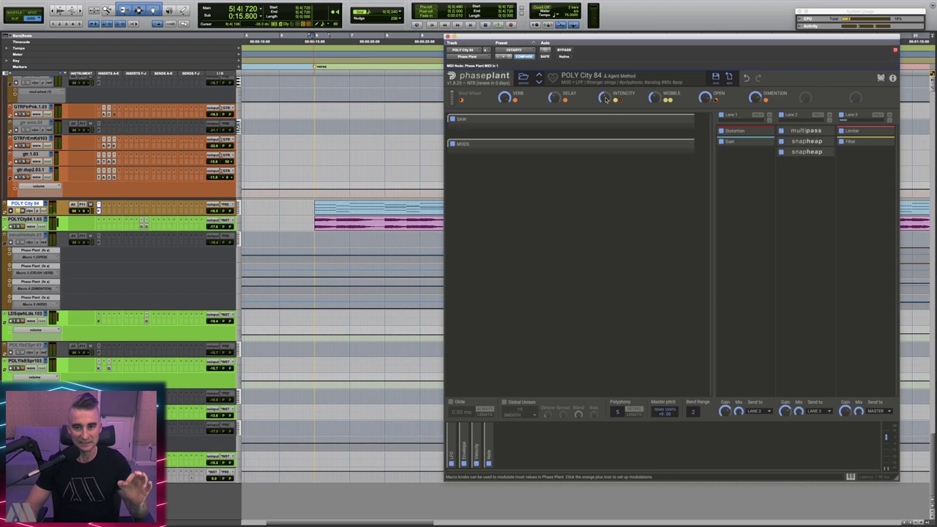
{"action": "key", "text": "space"}
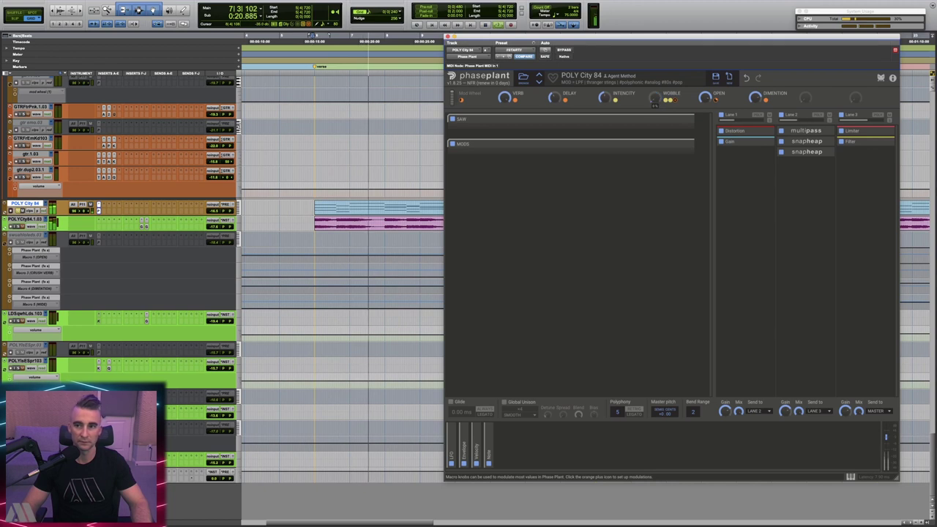
{"action": "key", "text": "space"}
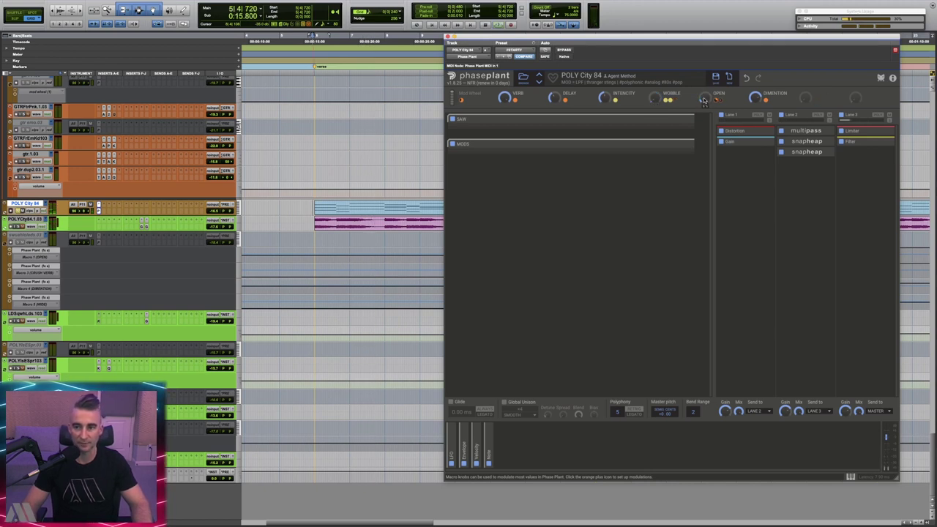
{"action": "key", "text": "space"}
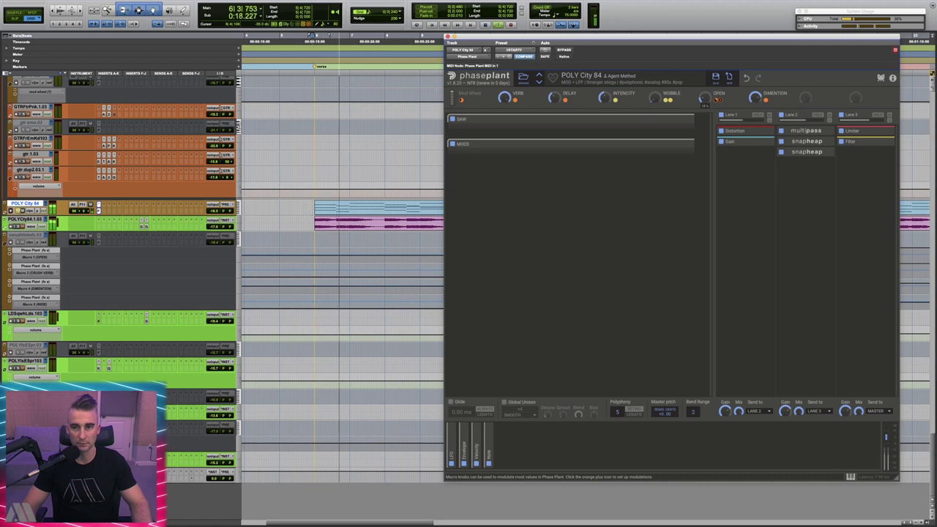
{"action": "key", "text": "space"}
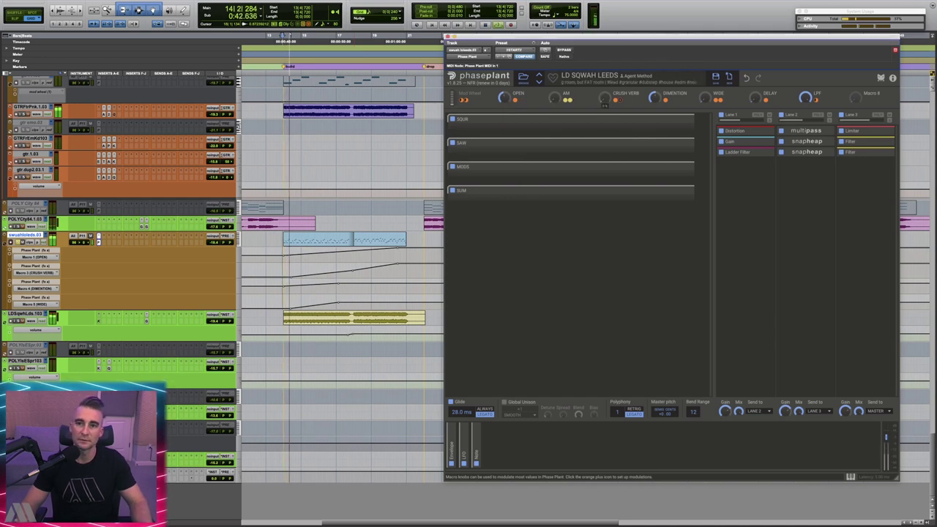
{"action": "mouse_move", "coordinate": [603, 100]}
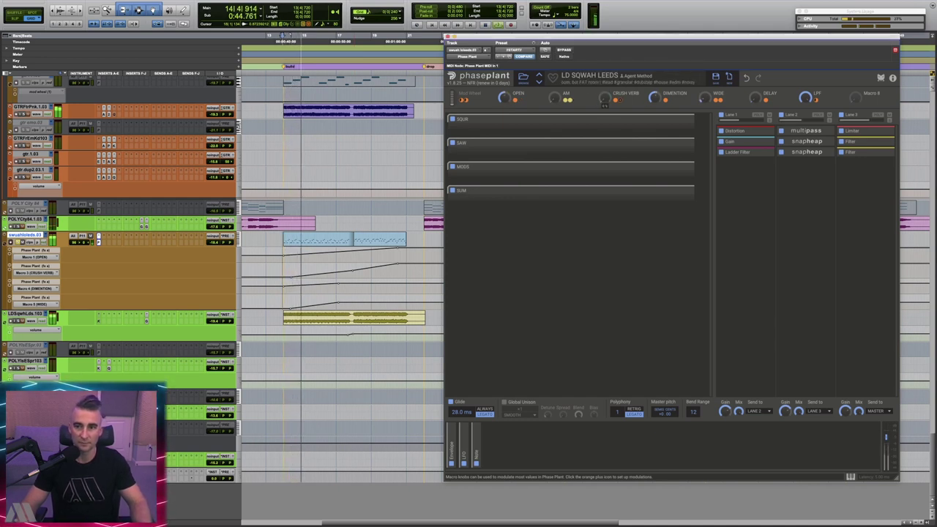
{"action": "mouse_move", "coordinate": [756, 100]}
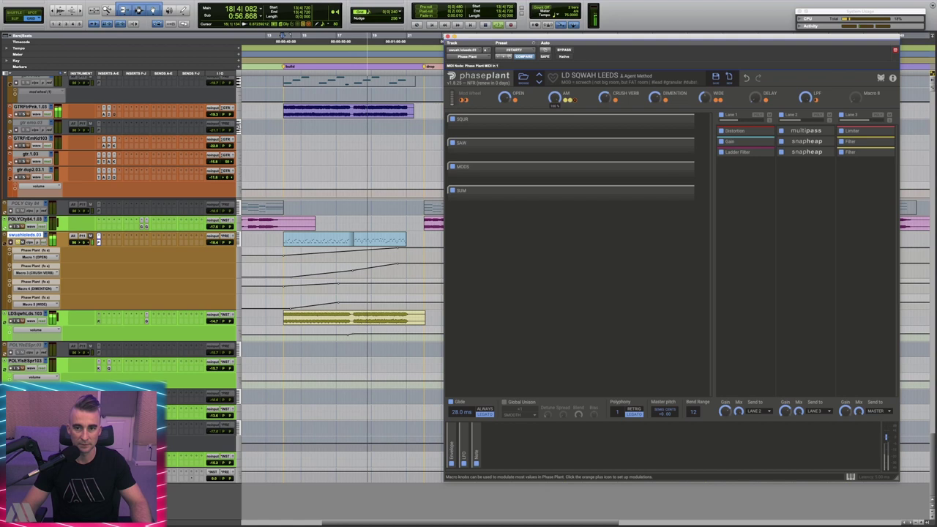
{"action": "key", "text": "space"}
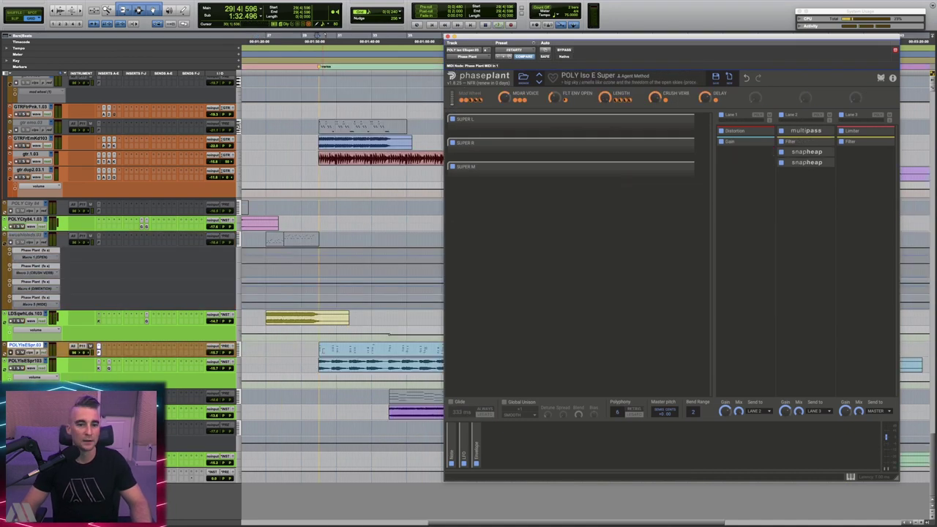
Audition POLY Iso E Super, set its LENGTH macro to 50%, and play it again.
{"action": "key", "text": "space"}
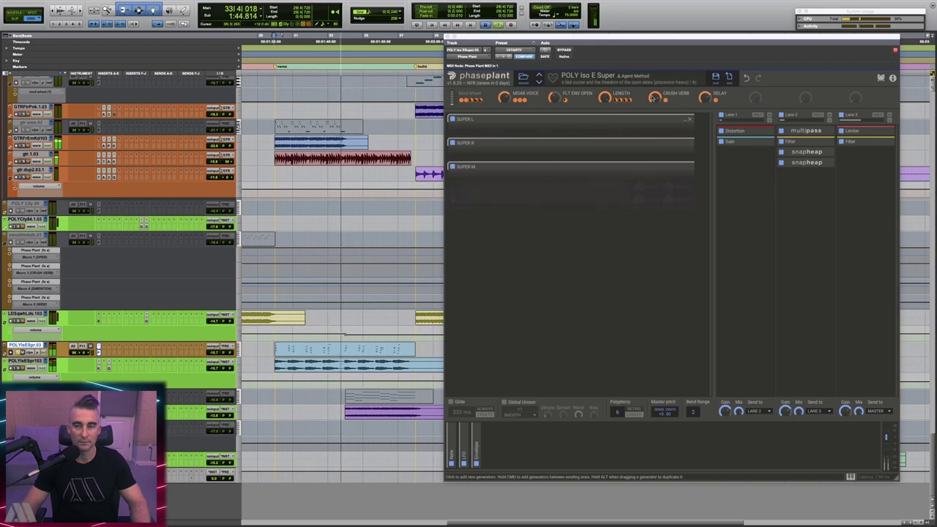
{"action": "key", "text": "space"}
{"action": "left_click", "coordinate": [607, 99]}
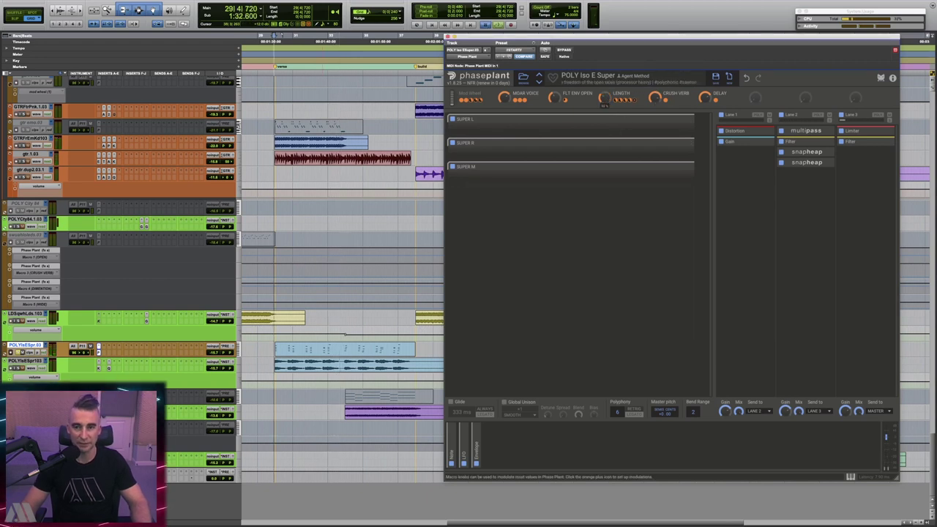
{"action": "key", "text": "space"}
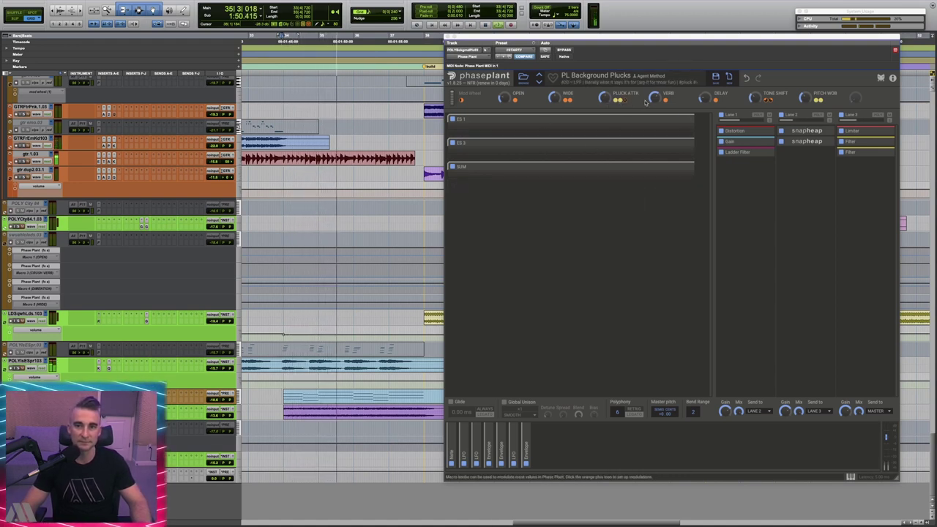
Stop playback of the PL Background Plucks part.
{"action": "key", "text": "space"}
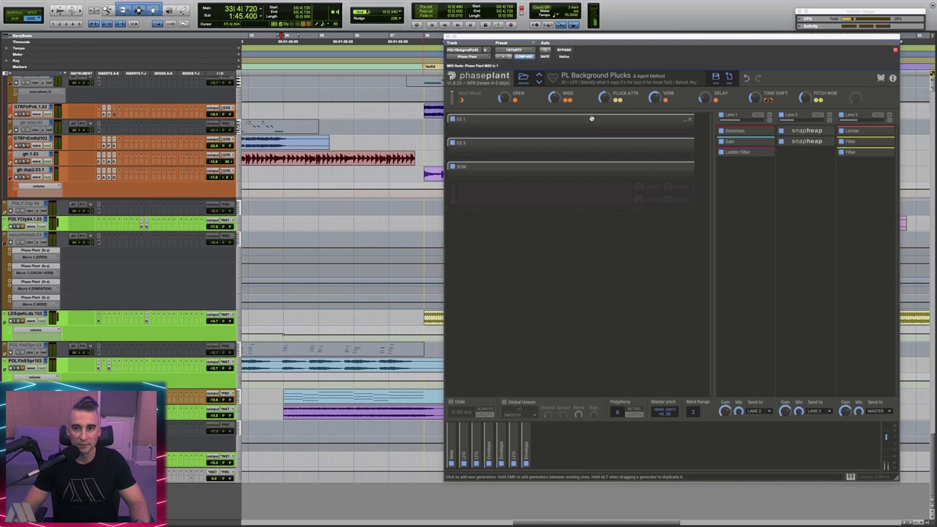
{"action": "mouse_move", "coordinate": [505, 100]}
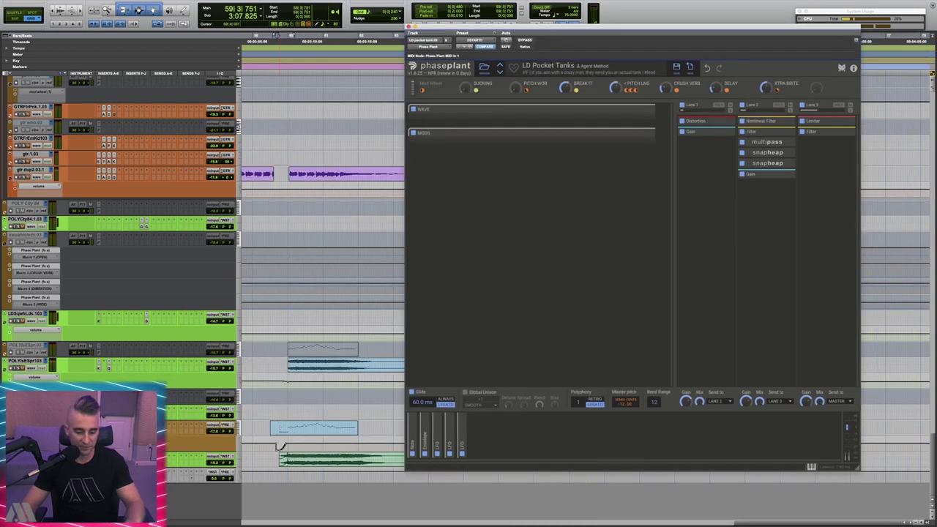
{"action": "scroll", "coordinate": [322, 293], "scroll_direction": "left", "scroll_amount": 5}
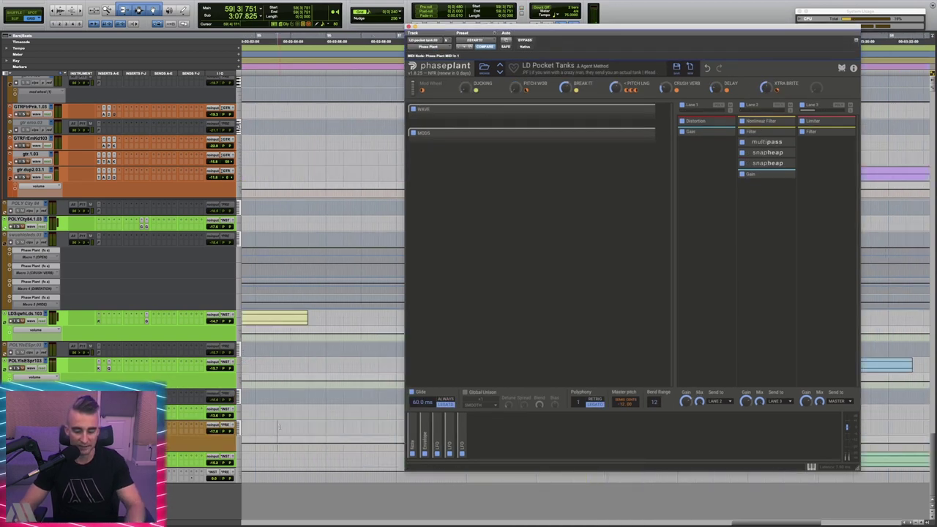
{"action": "key", "text": "space"}
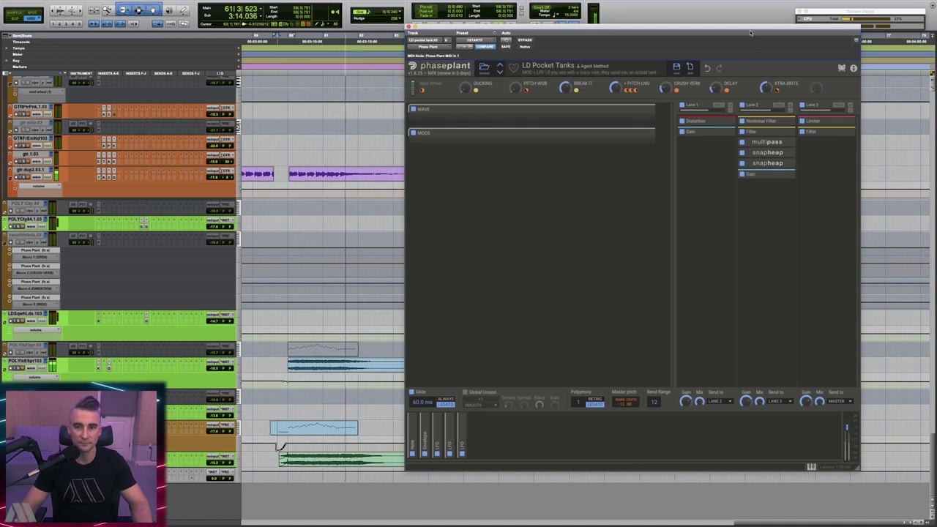
{"action": "key", "text": "space"}
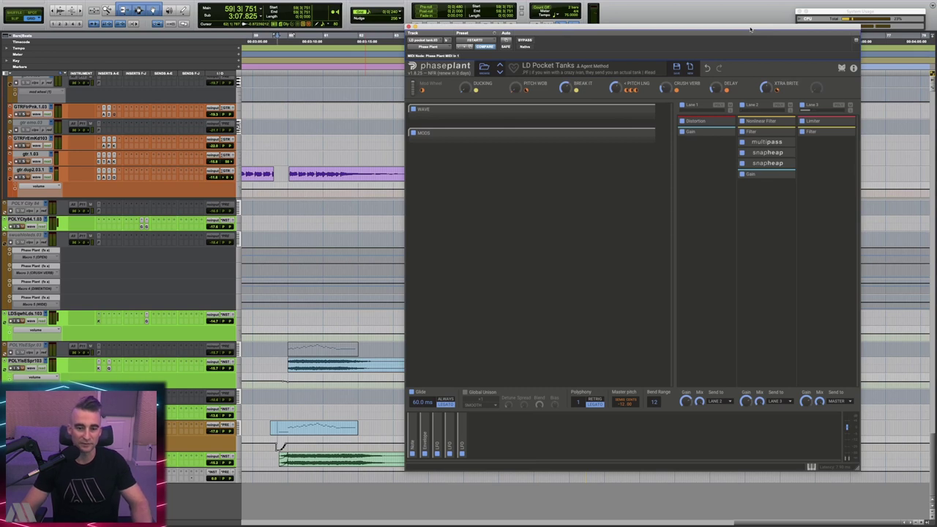
{"action": "key", "text": "space"}
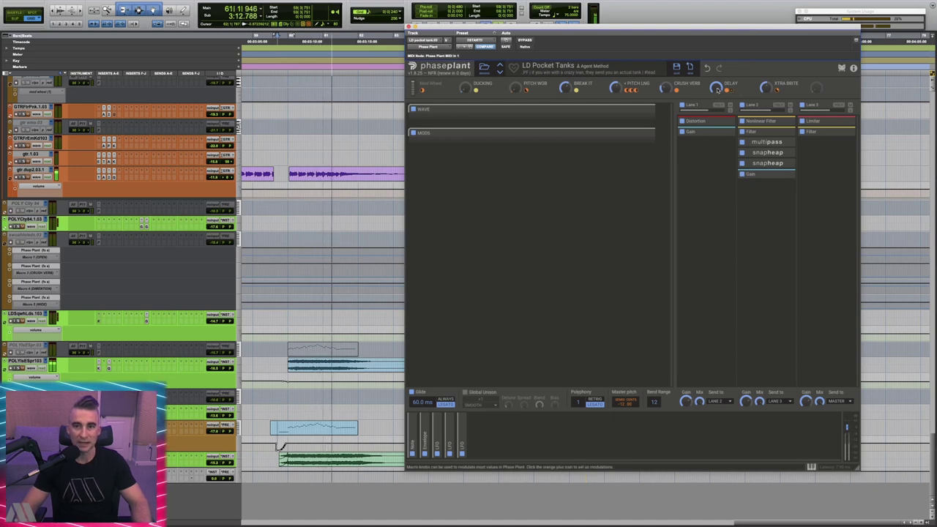
{"action": "key", "text": "space"}
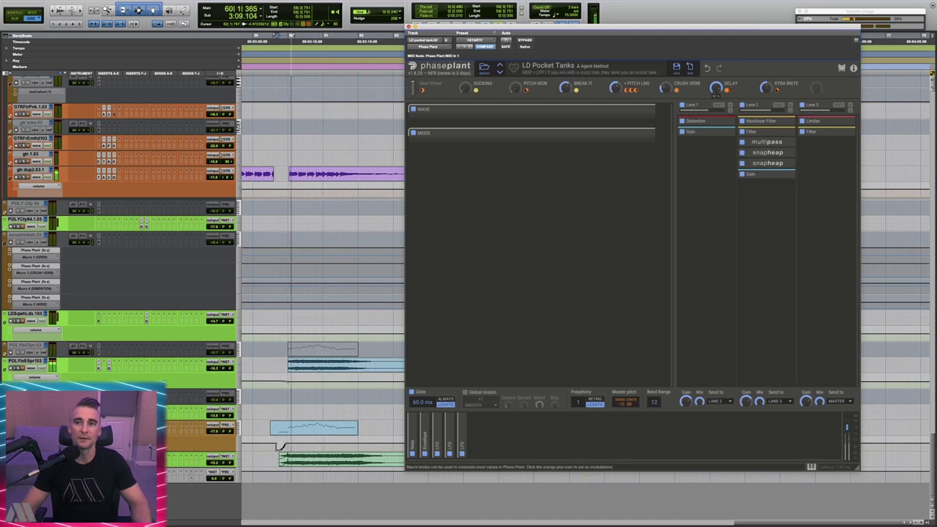
{"action": "key", "text": "space"}
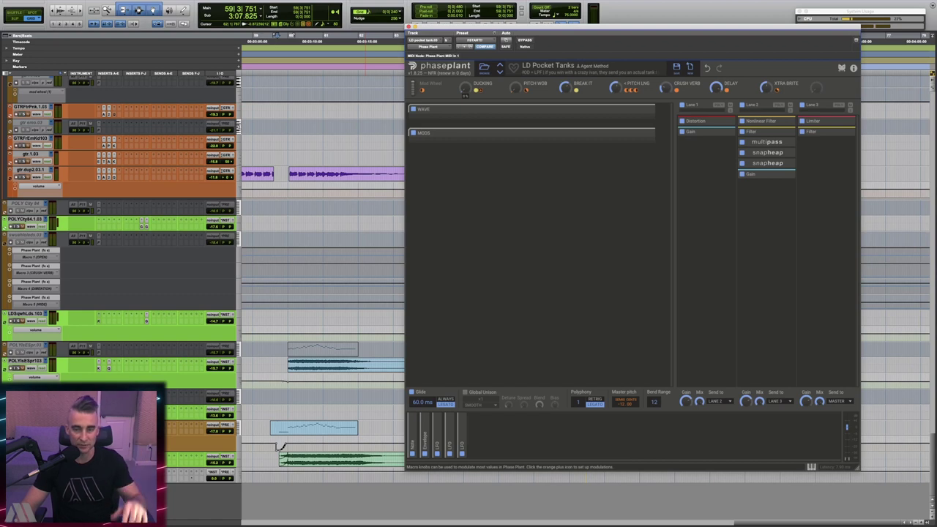
{"action": "key", "text": "space"}
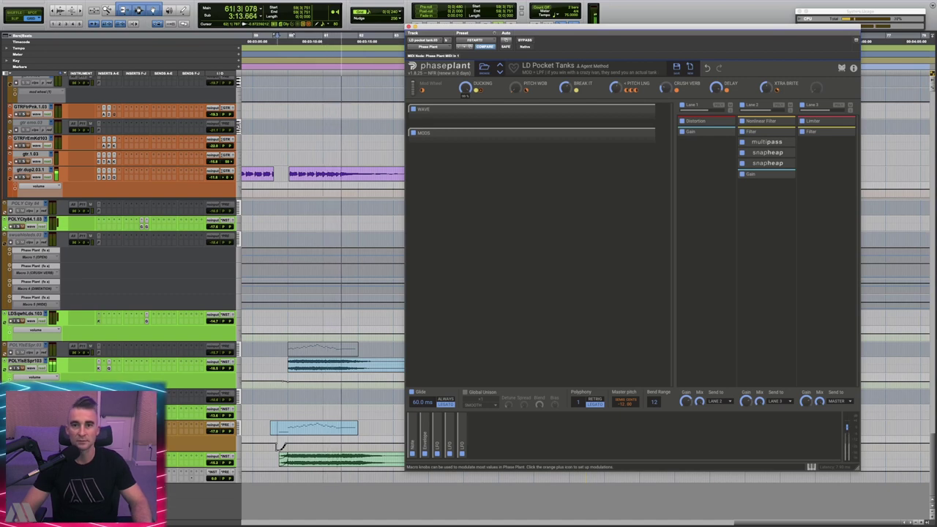
{"action": "key", "text": "space"}
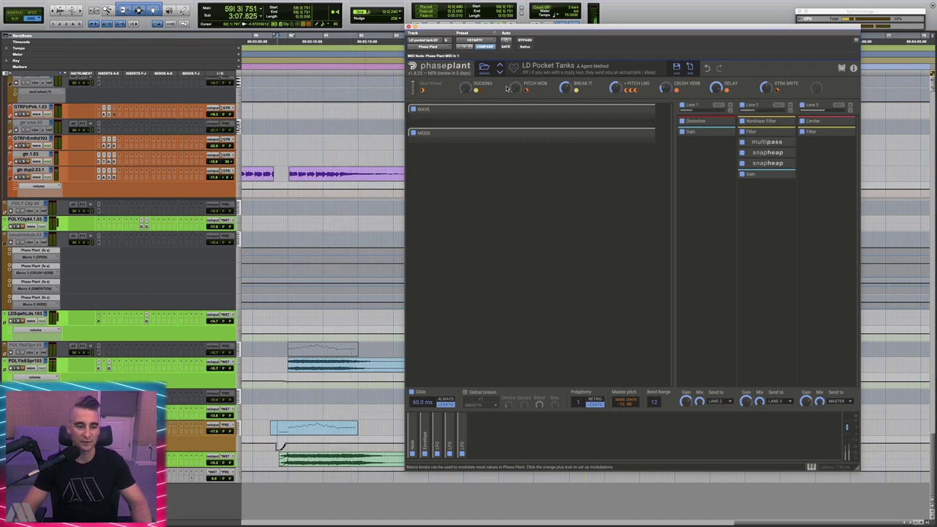
{"action": "key", "text": "space"}
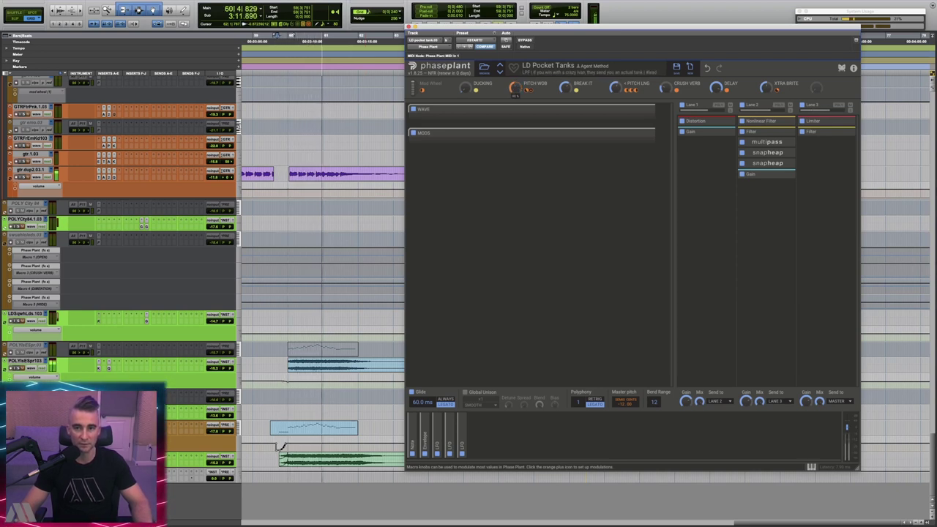
{"action": "key", "text": "space"}
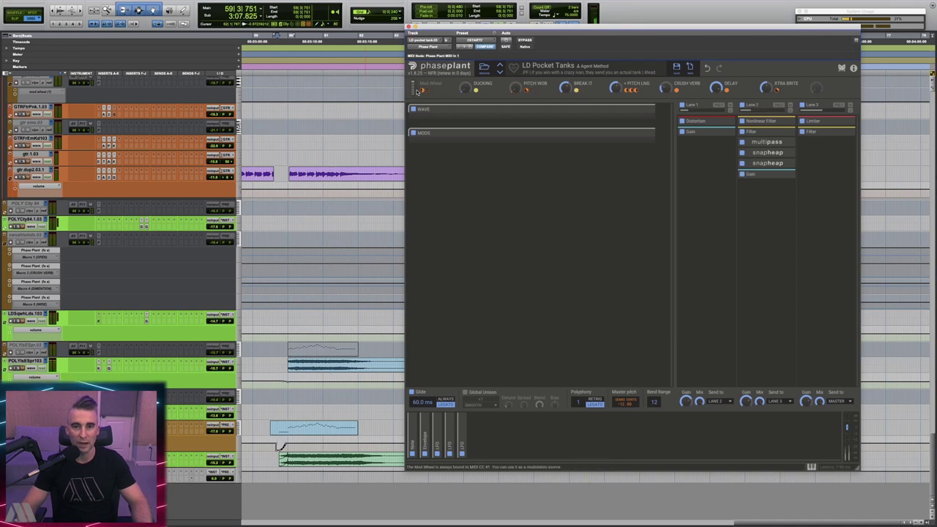
{"action": "key", "text": "space"}
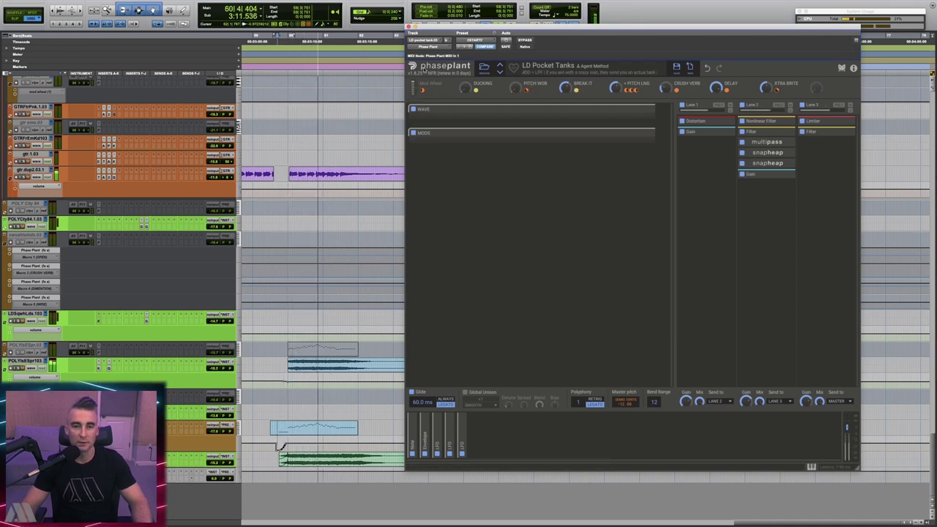
{"action": "key", "text": "space"}
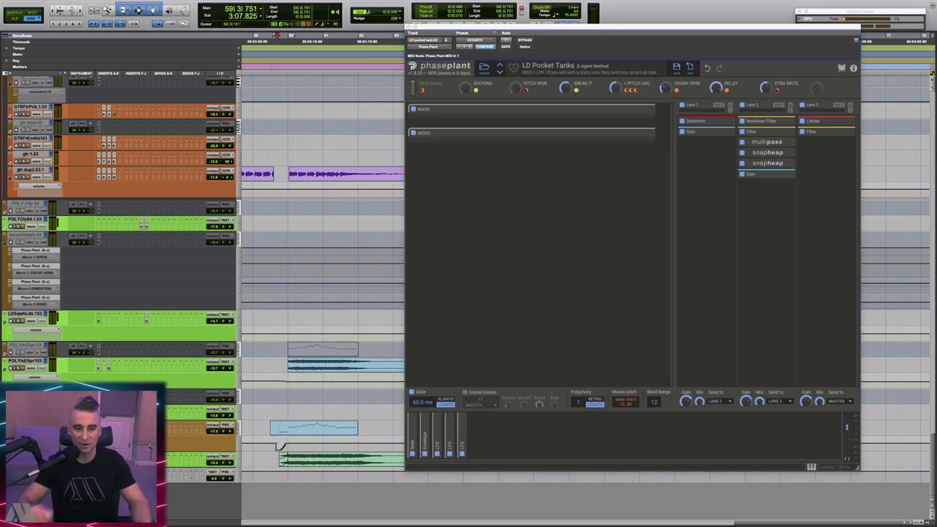
{"action": "mouse_move", "coordinate": [615, 88]}
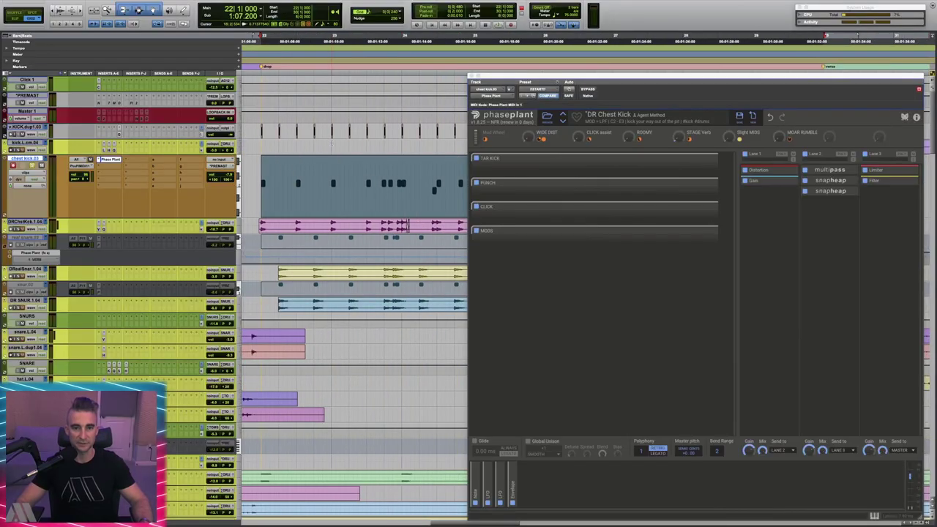
Audition the chest kick preset with its macros at their starting values.
{"action": "scroll", "coordinate": [279, 149], "scroll_direction": "right", "scroll_amount": 5}
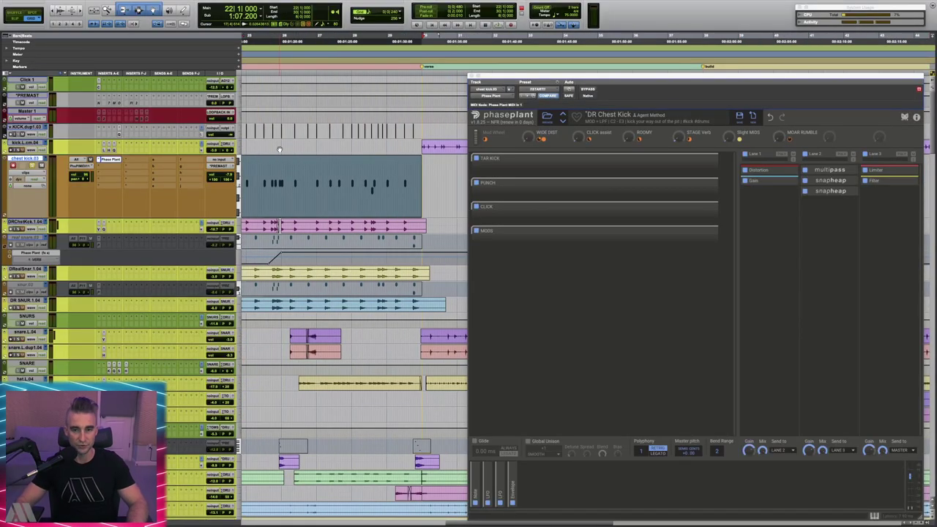
{"action": "scroll", "coordinate": [301, 171], "scroll_direction": "left", "scroll_amount": 2}
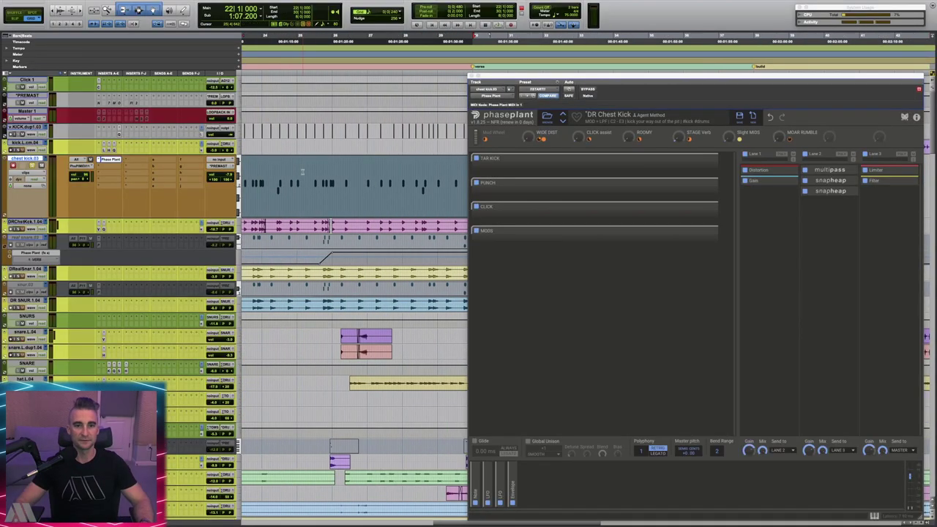
{"action": "scroll", "coordinate": [300, 171], "scroll_direction": "left", "scroll_amount": 5}
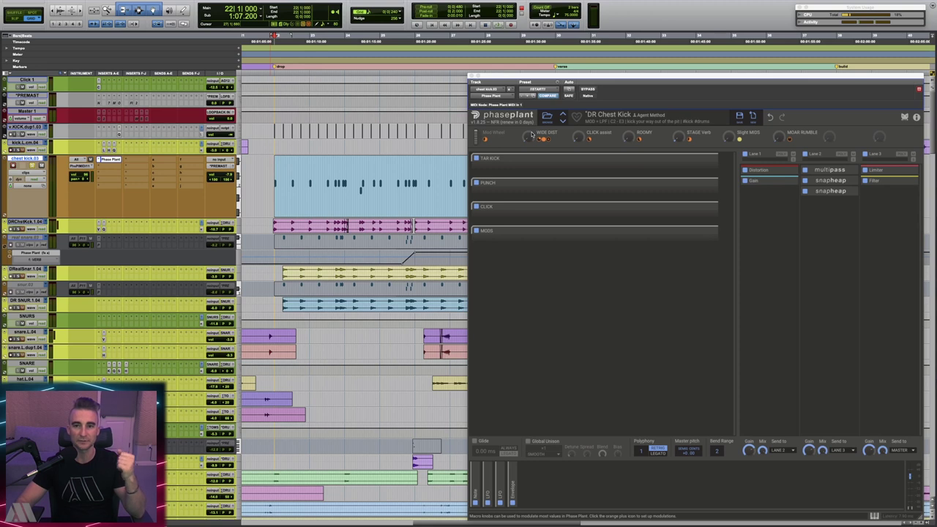
{"action": "key", "text": "space"}
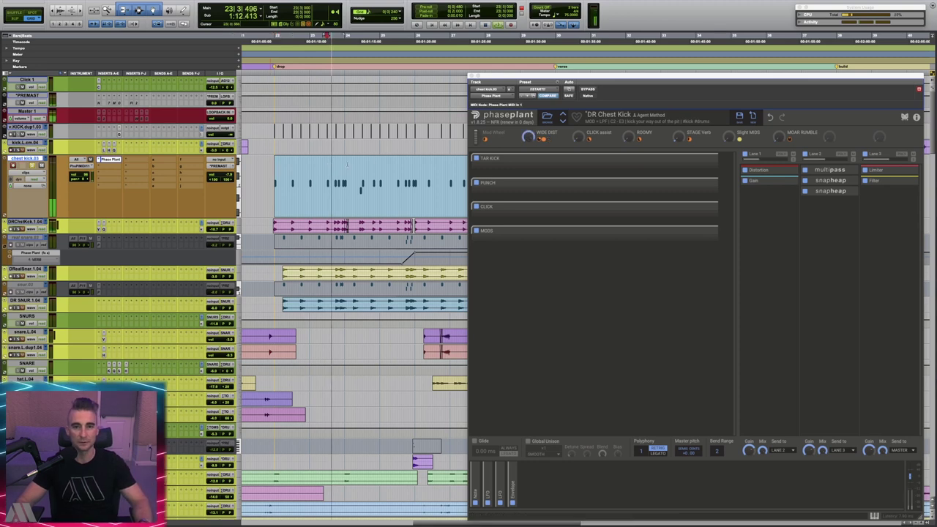
{"action": "key", "text": "space"}
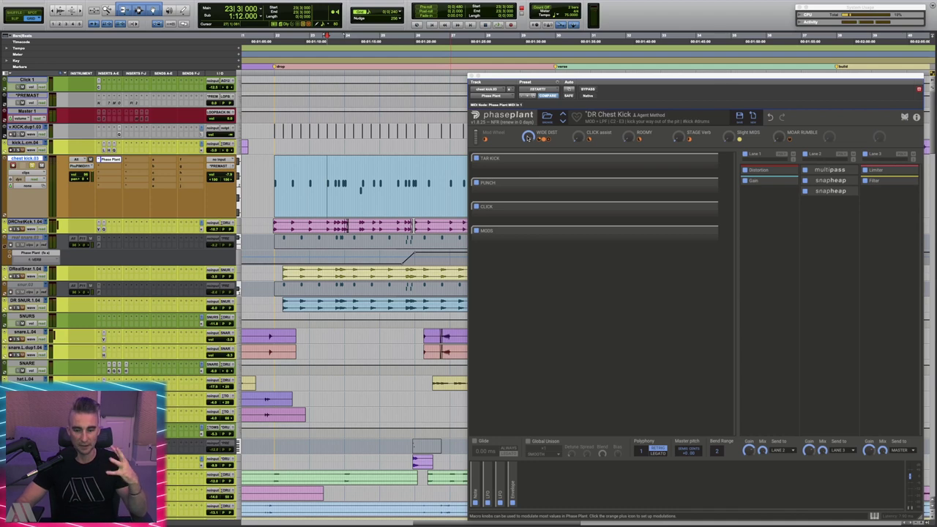
Raise the WIDE DIST, CLICK assist, ROOMY (61%) and STAGE Verb macros while auditioning the kick.
{"action": "left_click_drag", "start_coordinate": [528, 137], "coordinate": [528, 118]}
{"action": "left_click_drag", "start_coordinate": [578, 137], "coordinate": [578, 117]}
{"action": "left_click_drag", "start_coordinate": [628, 137], "coordinate": [628, 117]}
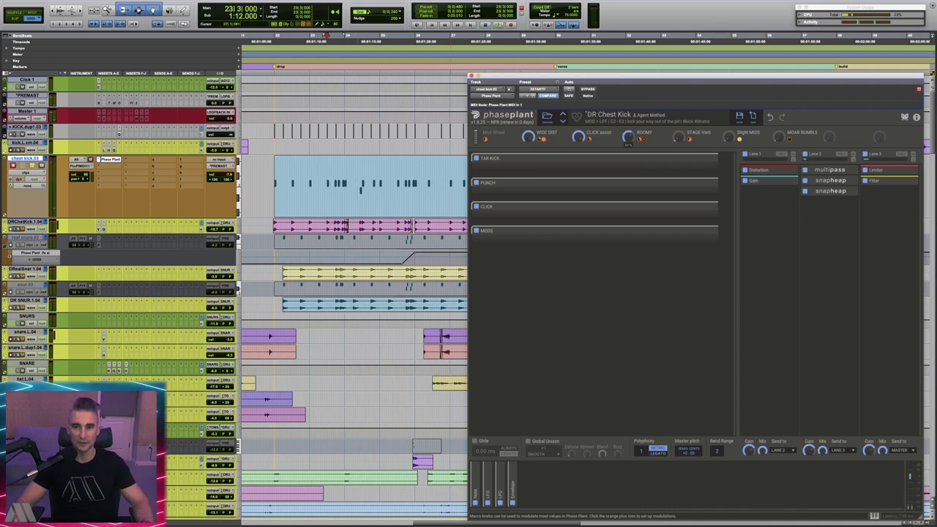
{"action": "key", "text": "space"}
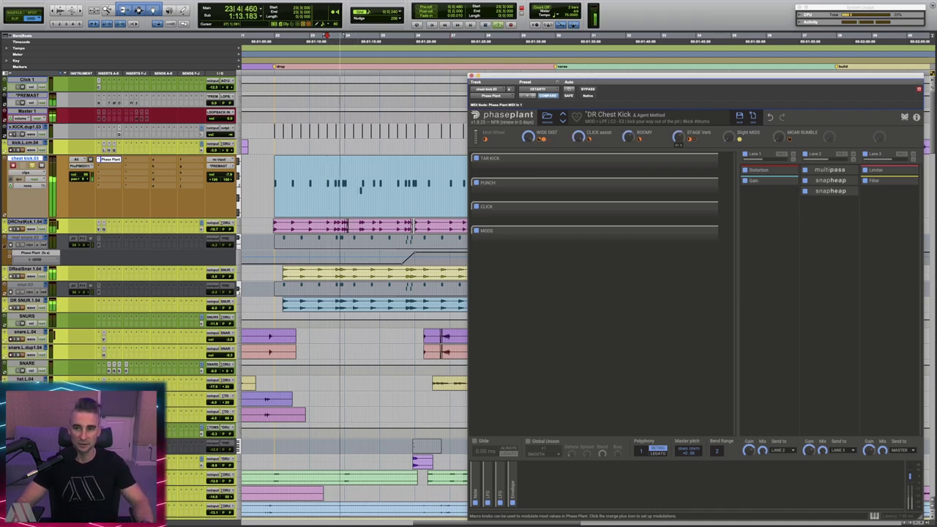
{"action": "left_click_drag", "start_coordinate": [679, 137], "coordinate": [679, 121]}
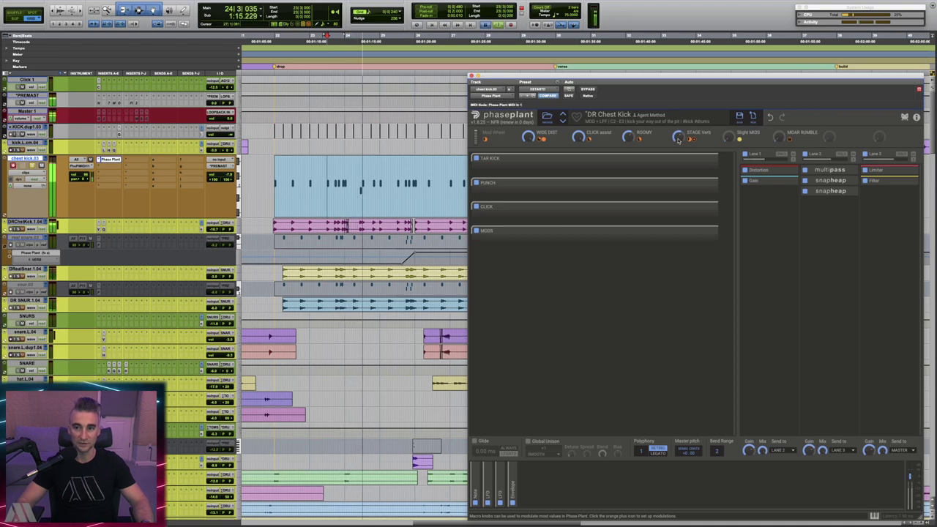
{"action": "key", "text": "space"}
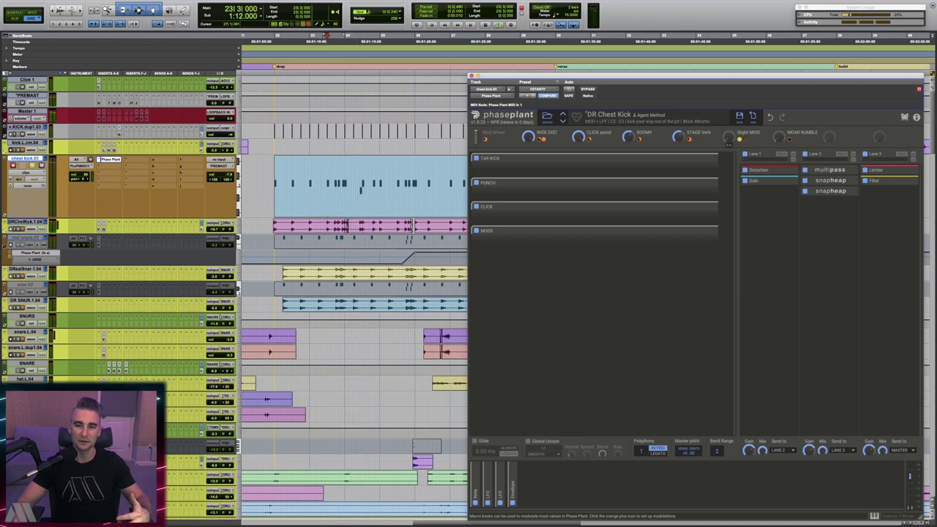
{"action": "key", "text": "space"}
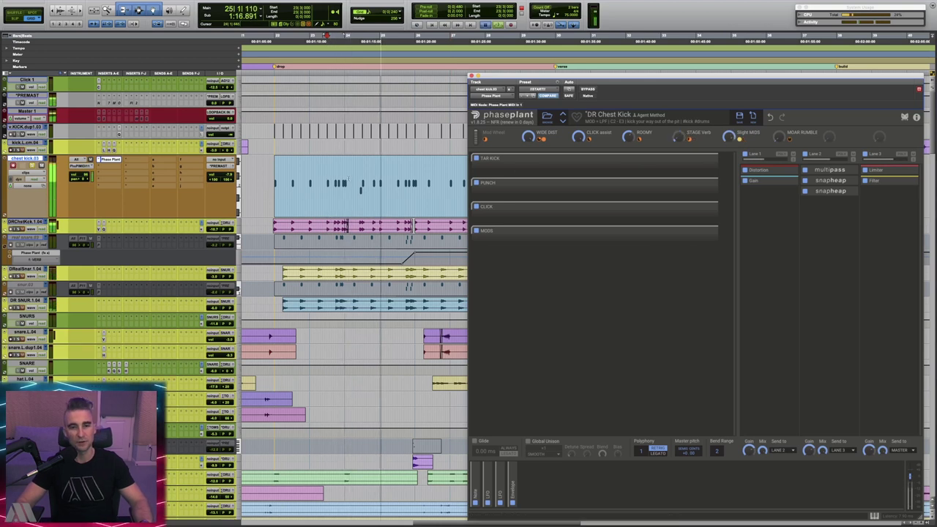
{"action": "key", "text": "space"}
Play the kick section twice more to hear the raised macros.
{"action": "scroll", "coordinate": [327, 173], "scroll_direction": "up", "scroll_amount": 3}
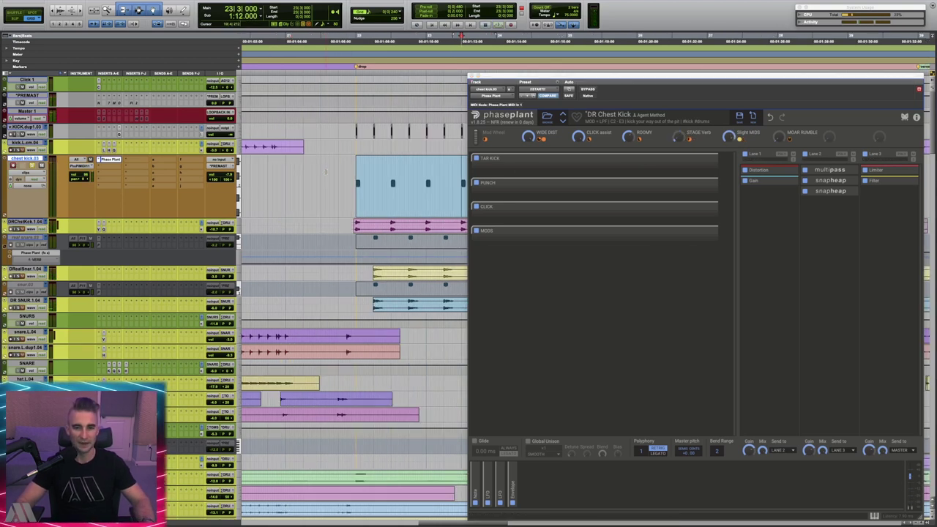
{"action": "key", "text": "space"}
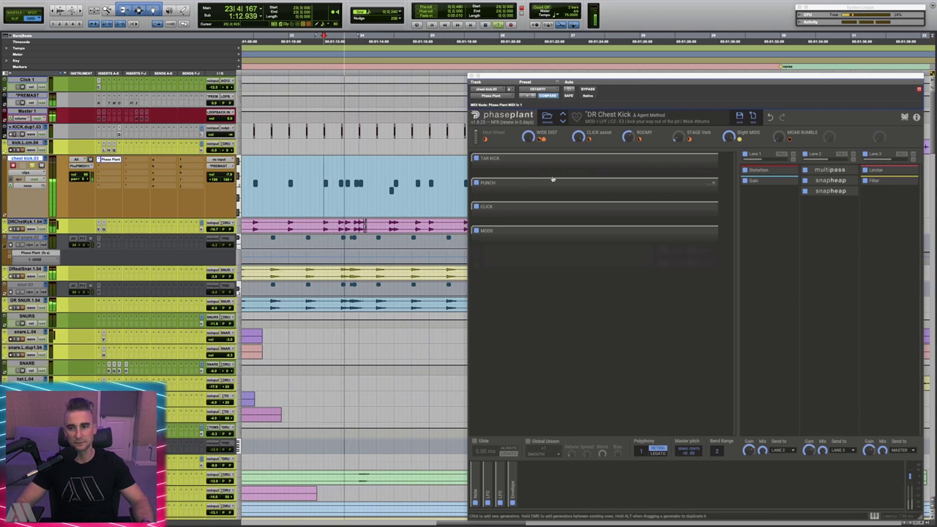
{"action": "key", "text": "space"}
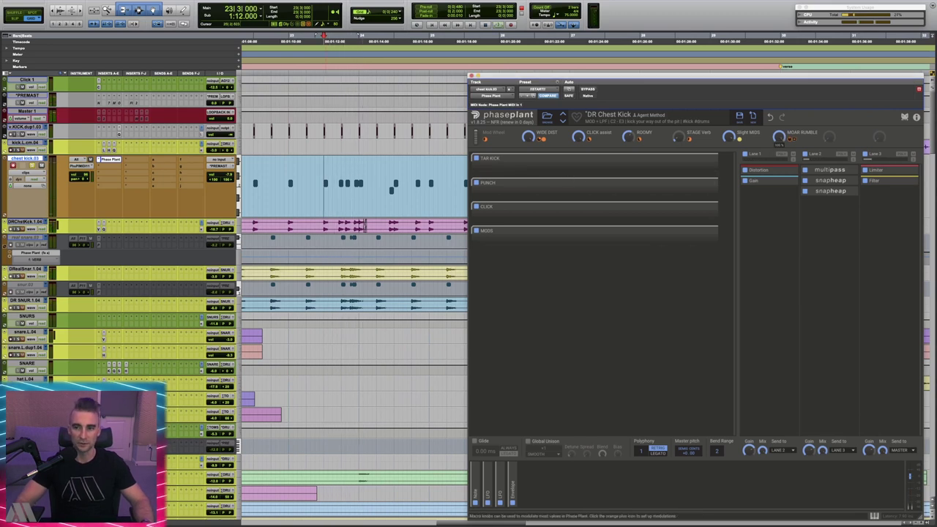
{"action": "key", "text": "space"}
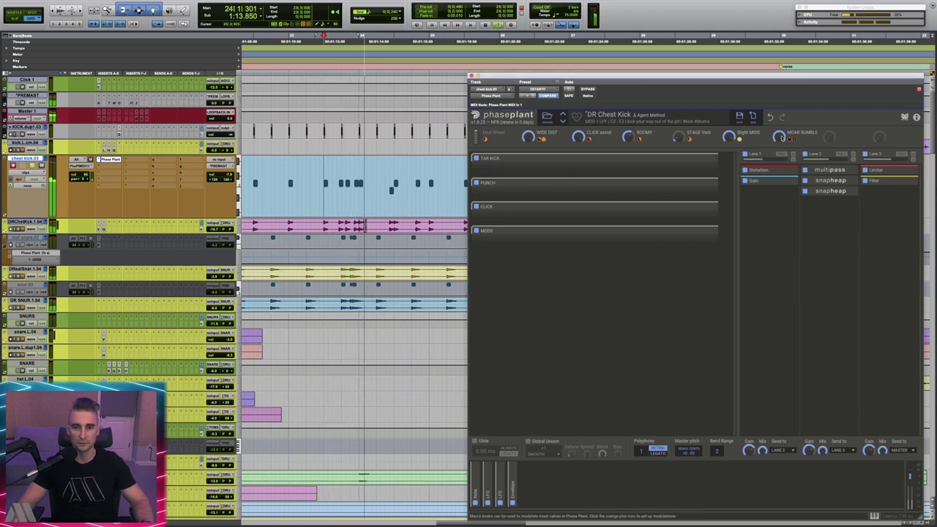
{"action": "key", "text": "space"}
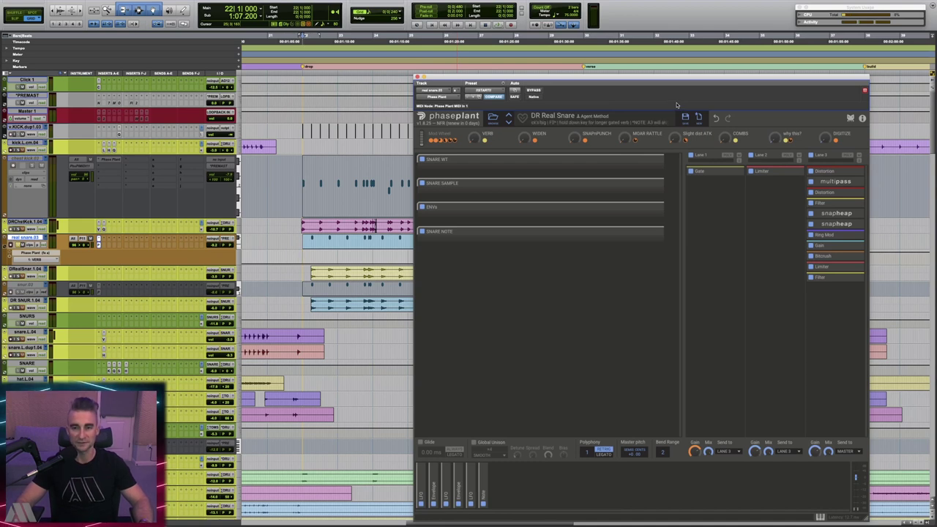
Expand the SNARE WT module to view its wavetable, then collapse it while the snare plays.
{"action": "left_click", "coordinate": [656, 161]}
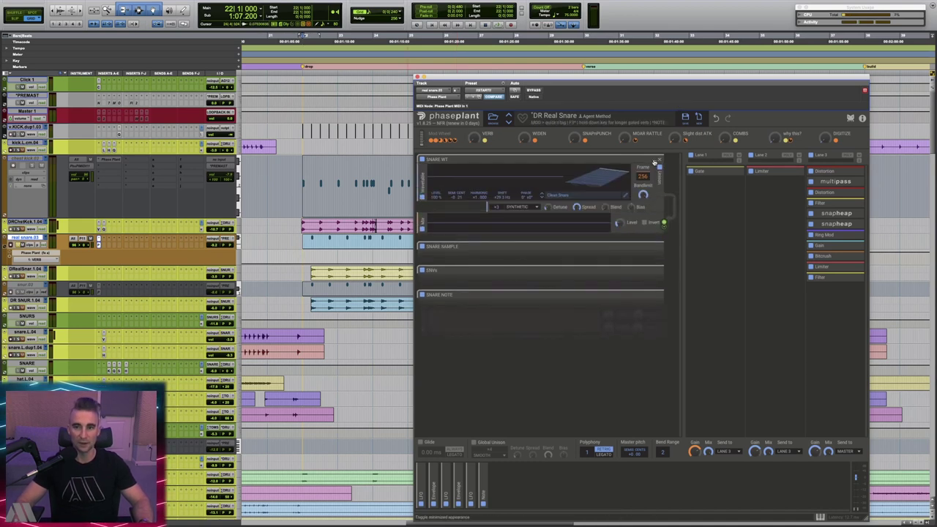
{"action": "key", "text": "space"}
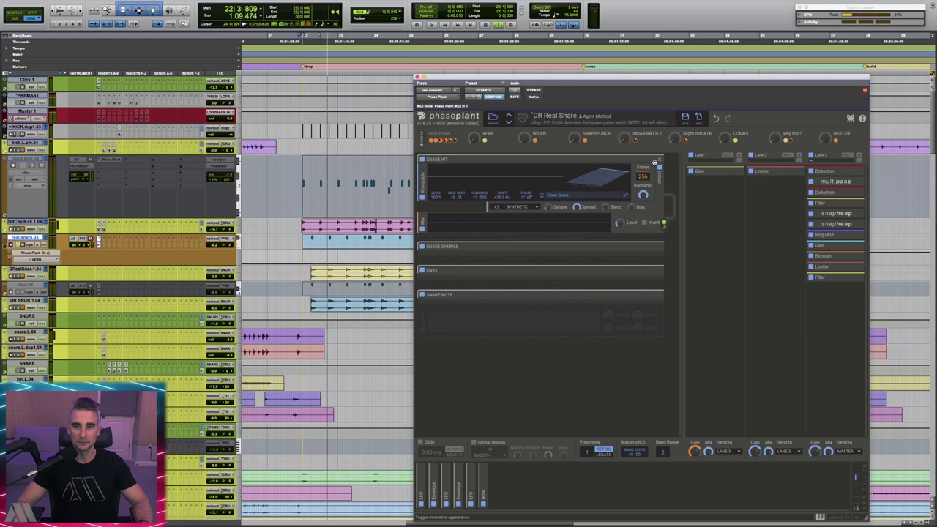
{"action": "left_click", "coordinate": [655, 162]}
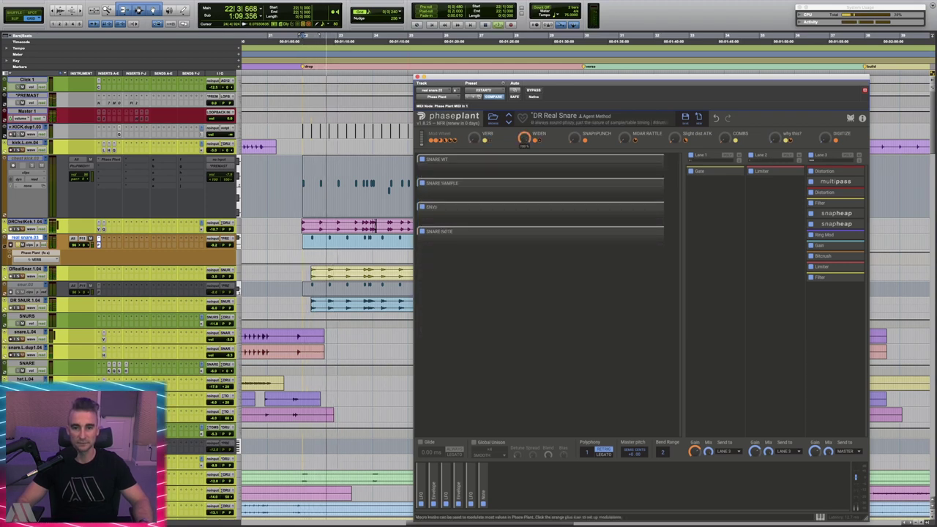
{"action": "key", "text": "space"}
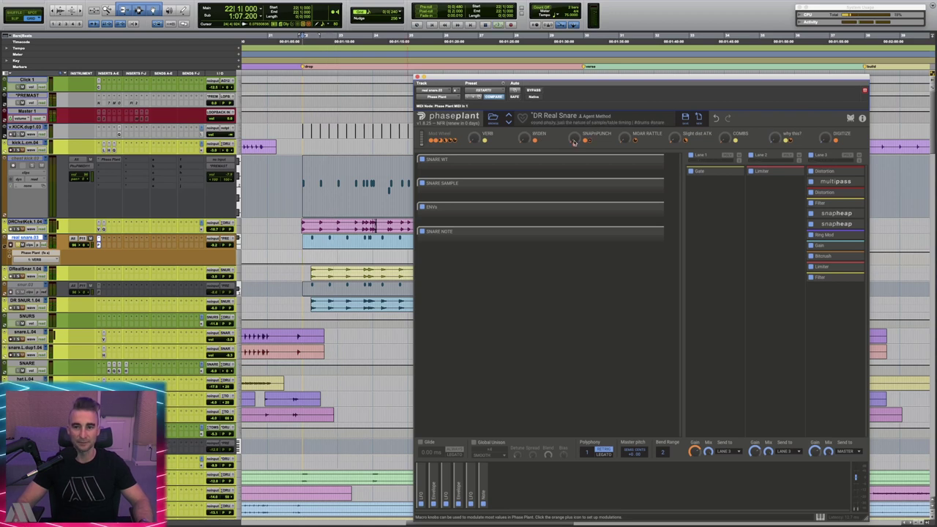
Audition the DR Real Snare preset several times to hear its macros.
{"action": "key", "text": "space"}
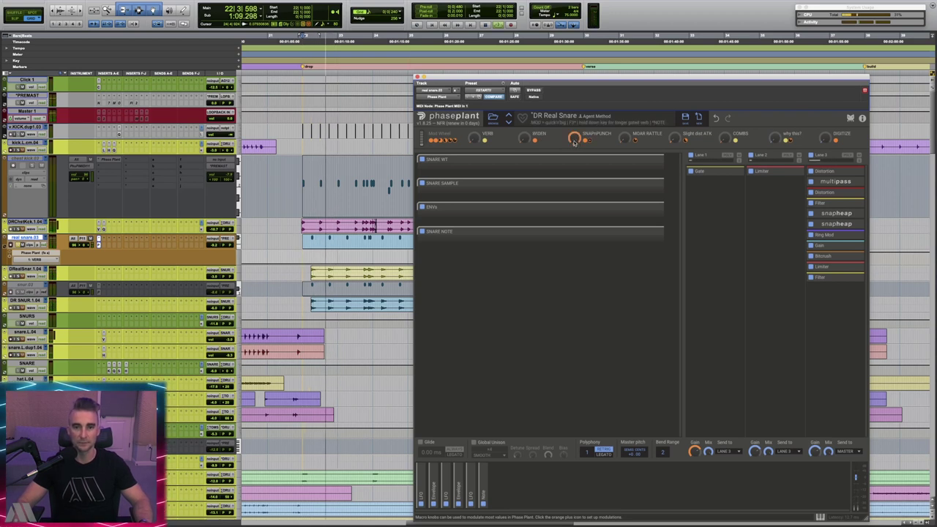
{"action": "key", "text": "space"}
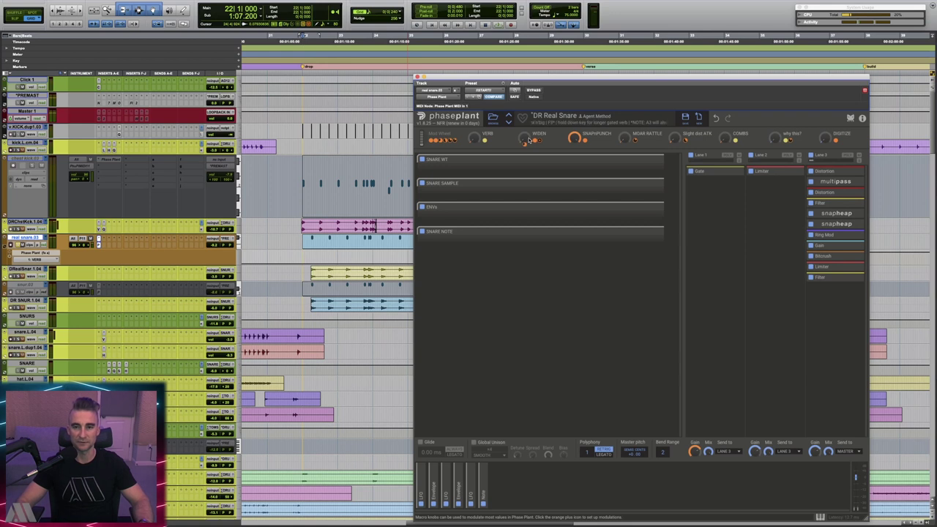
{"action": "key", "text": "space"}
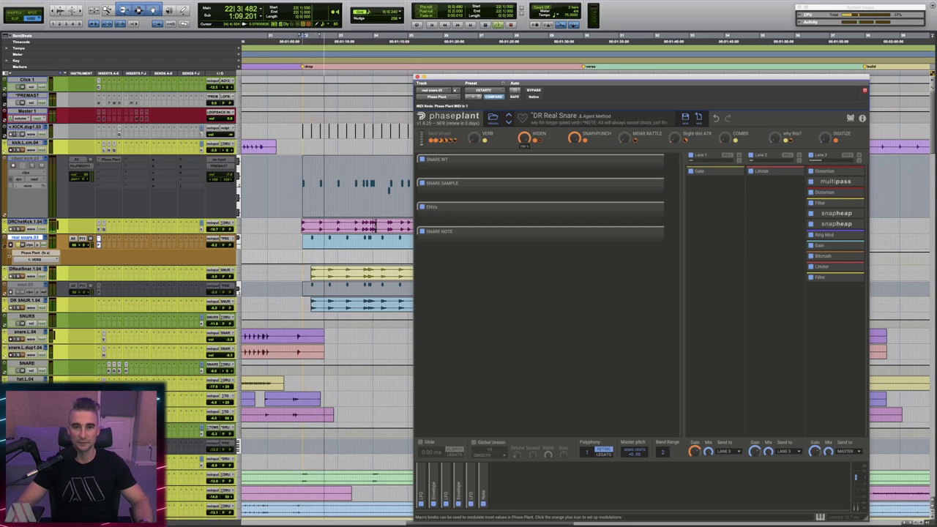
{"action": "key", "text": "space"}
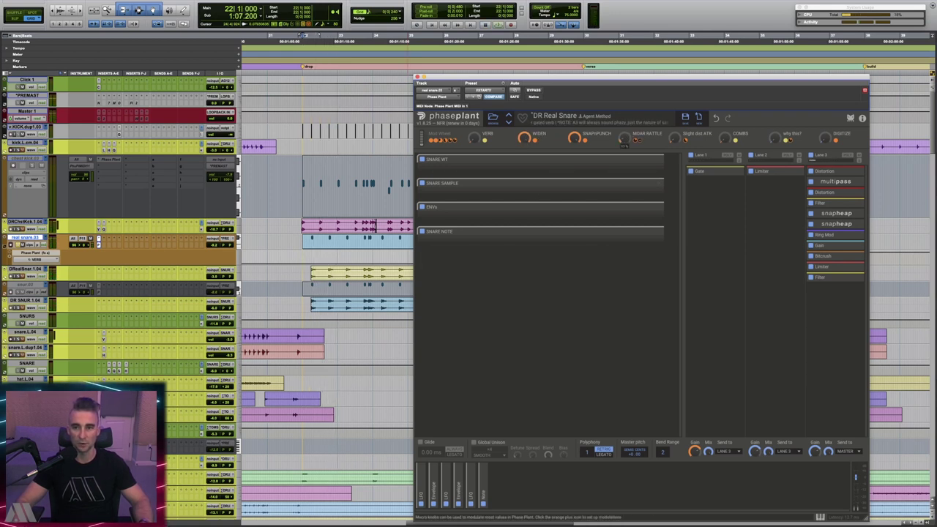
{"action": "key", "text": "space"}
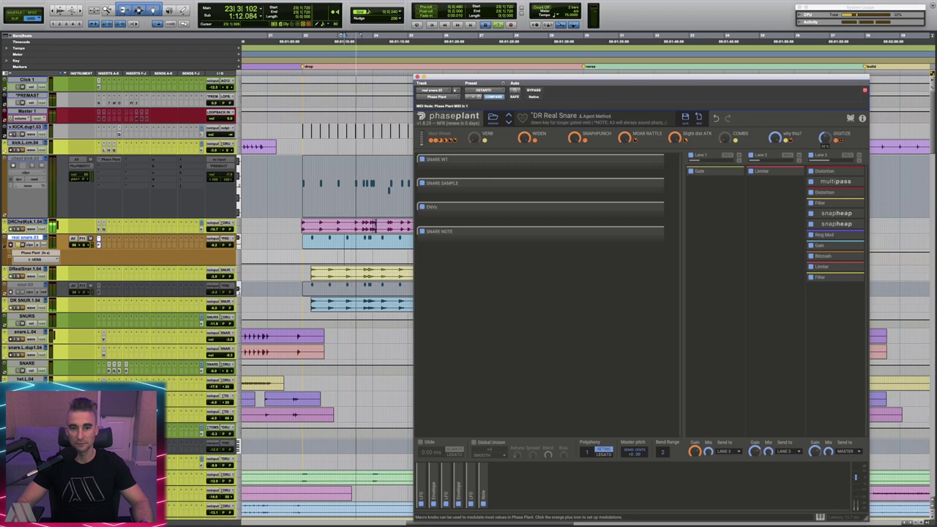
{"action": "mouse_move", "coordinate": [825, 138]}
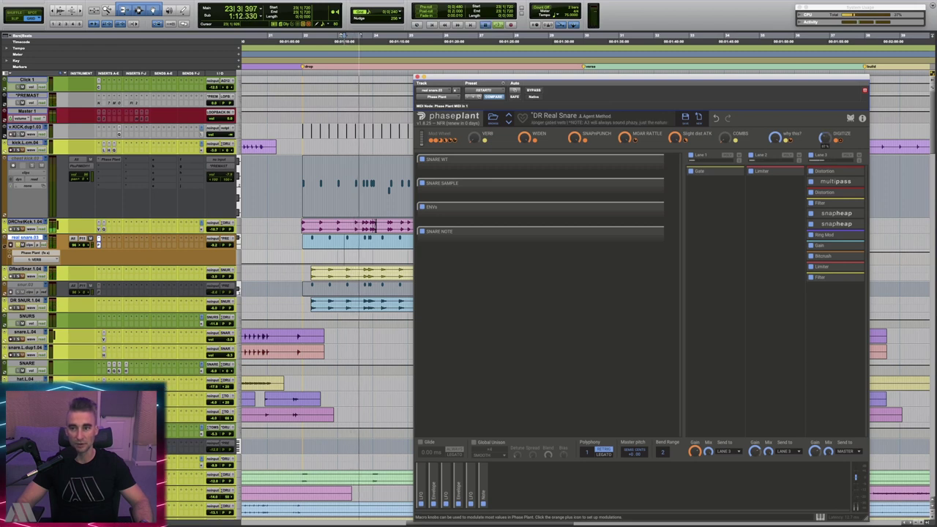
{"action": "key", "text": "space"}
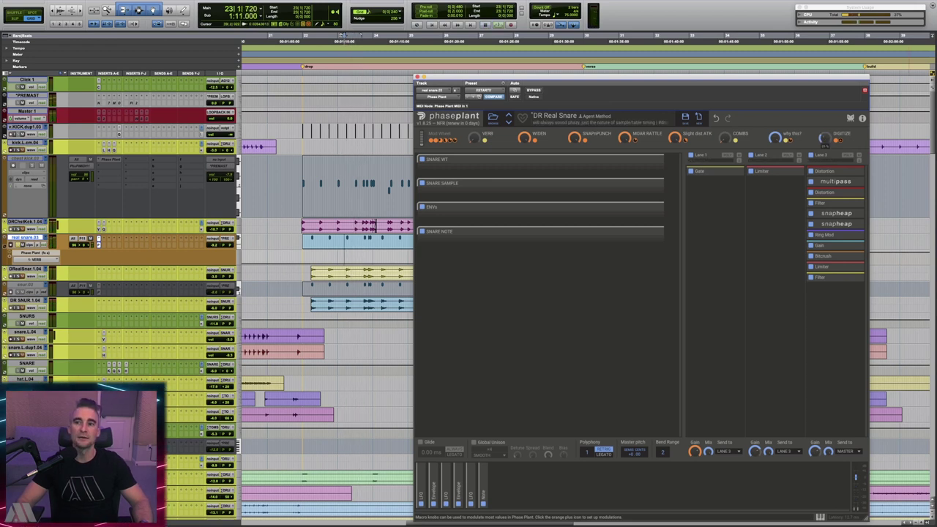
{"action": "mouse_move", "coordinate": [452, 146]}
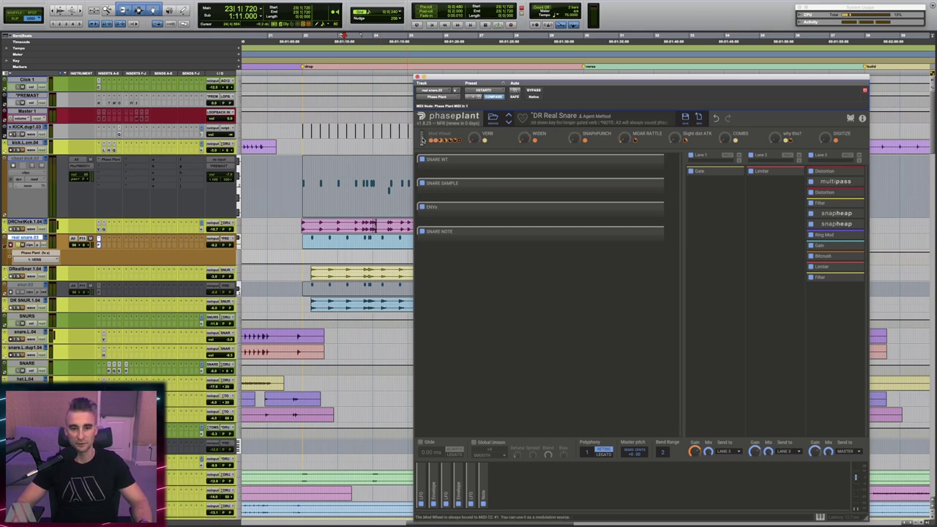
{"action": "key", "text": "space"}
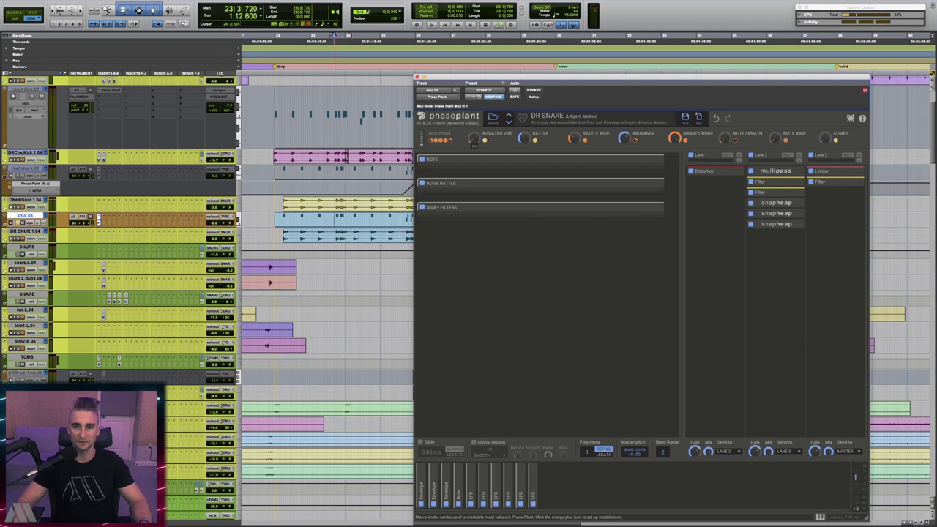
Turn up the 808 GATED VRB macro and record-enable the snare track.
{"action": "left_click", "coordinate": [473, 140]}
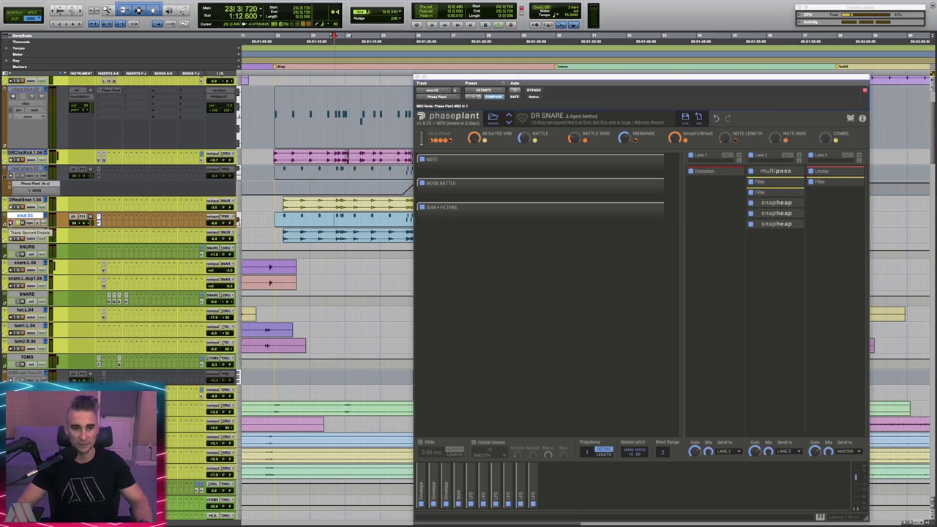
{"action": "left_click", "coordinate": [22, 221]}
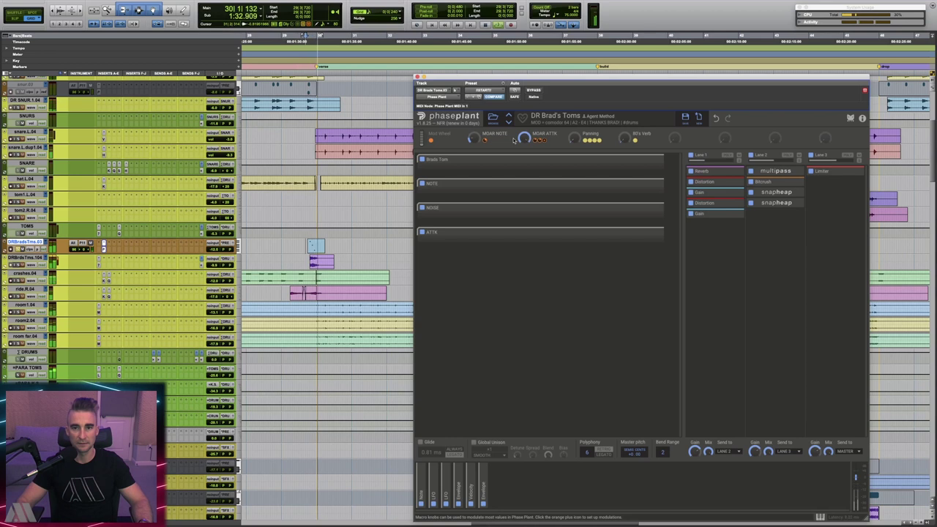
Replay the DR Brad's Toms preset and turn its 80's Verb macro slightly down.
{"action": "key", "text": "space"}
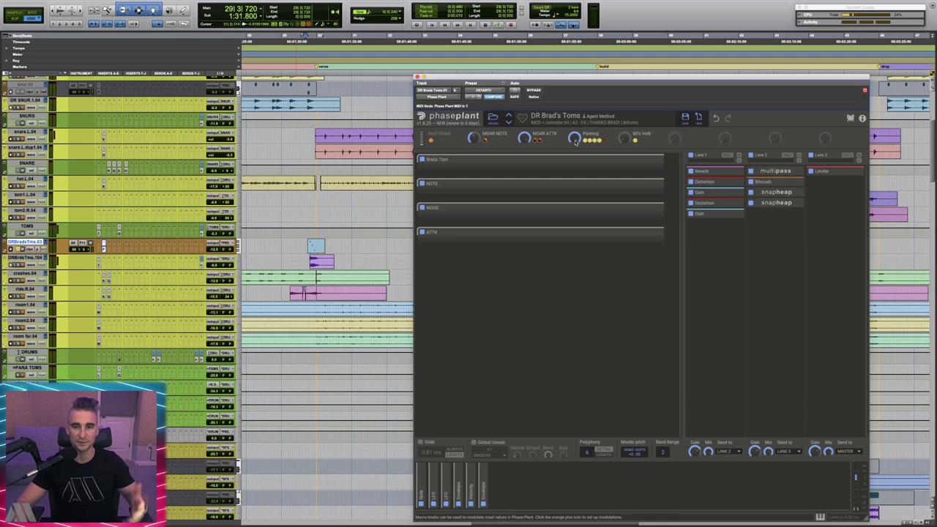
{"action": "key", "text": "space"}
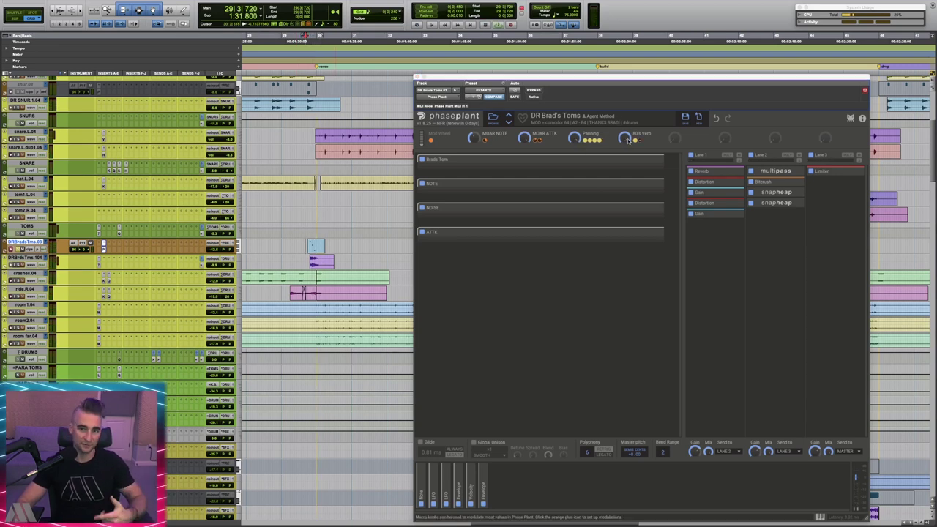
{"action": "left_click_drag", "start_coordinate": [627, 141], "coordinate": [628, 139]}
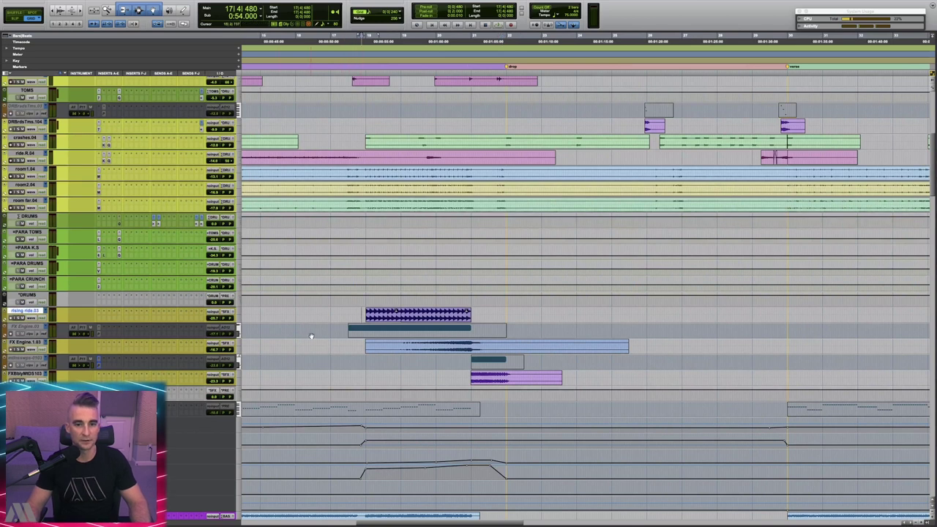
Select the FX Engine.1.03 track and play back the FX section.
{"action": "left_click", "coordinate": [25, 341]}
{"action": "key", "text": "space"}
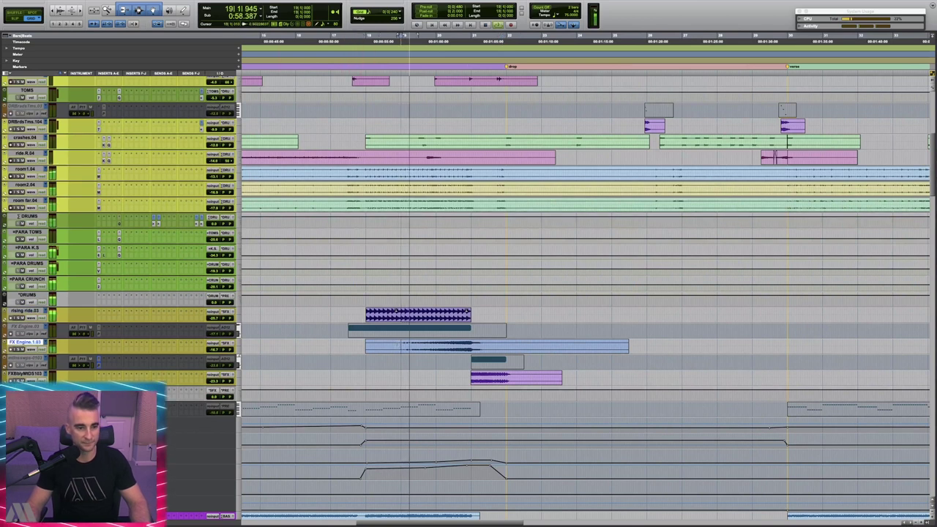